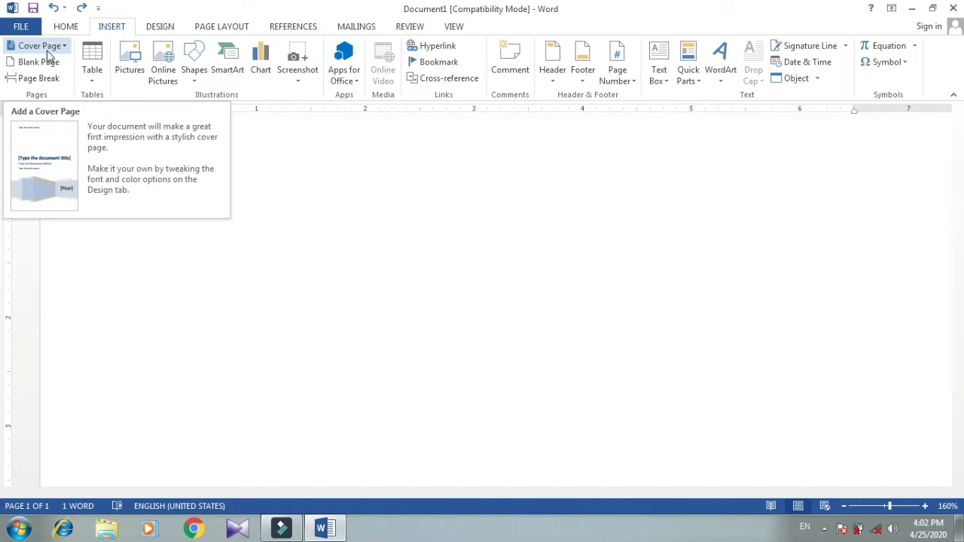
Insert the Conservative built-in cover page, making the document two pages.
left_click(42, 47)
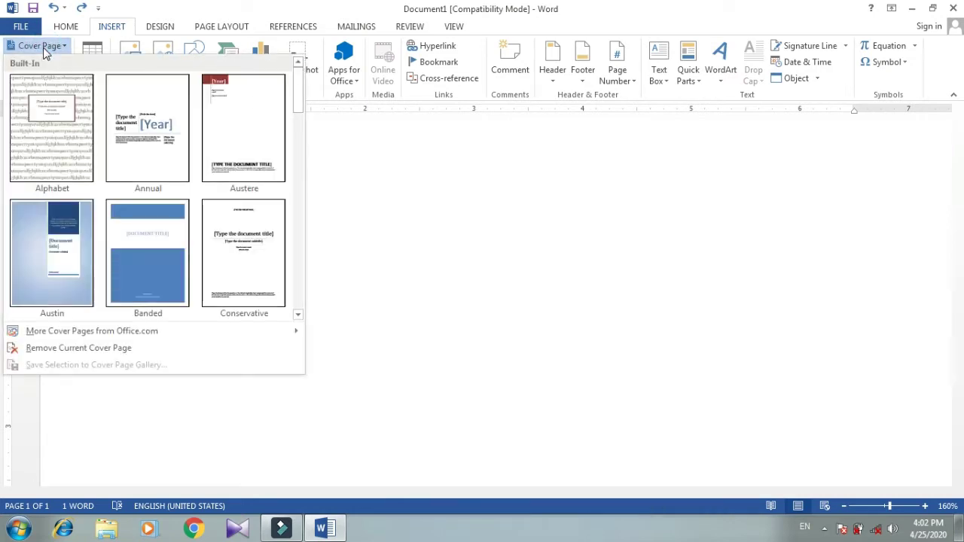
left_click(43, 47)
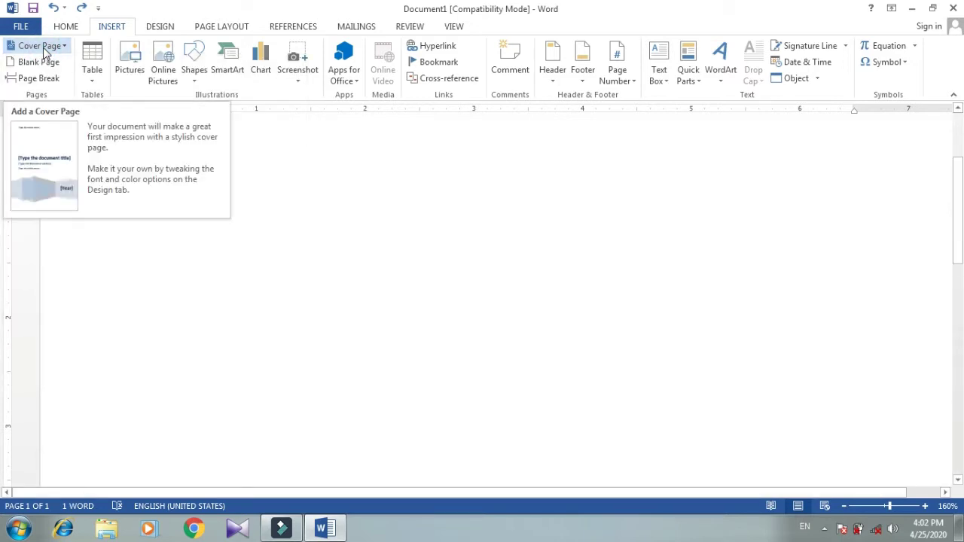
left_click(43, 48)
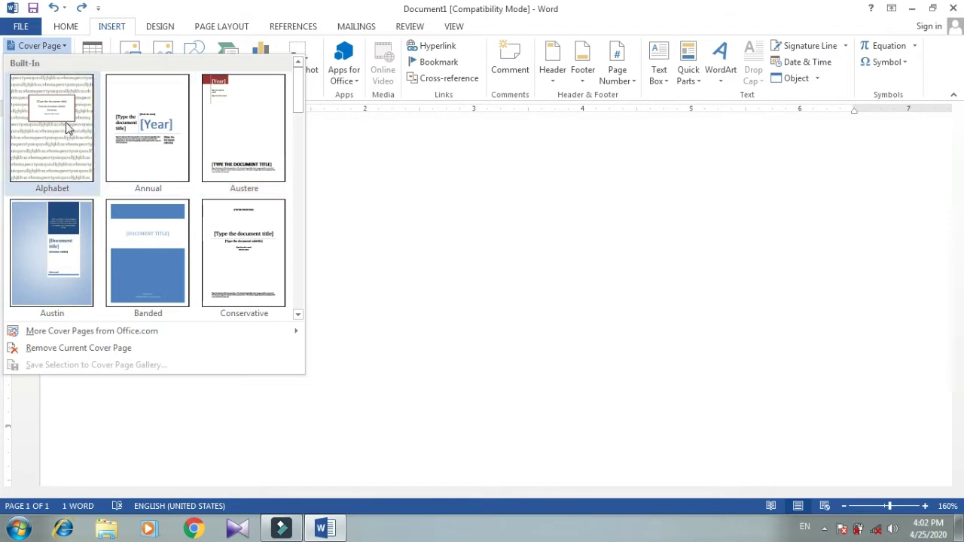
left_click(222, 242)
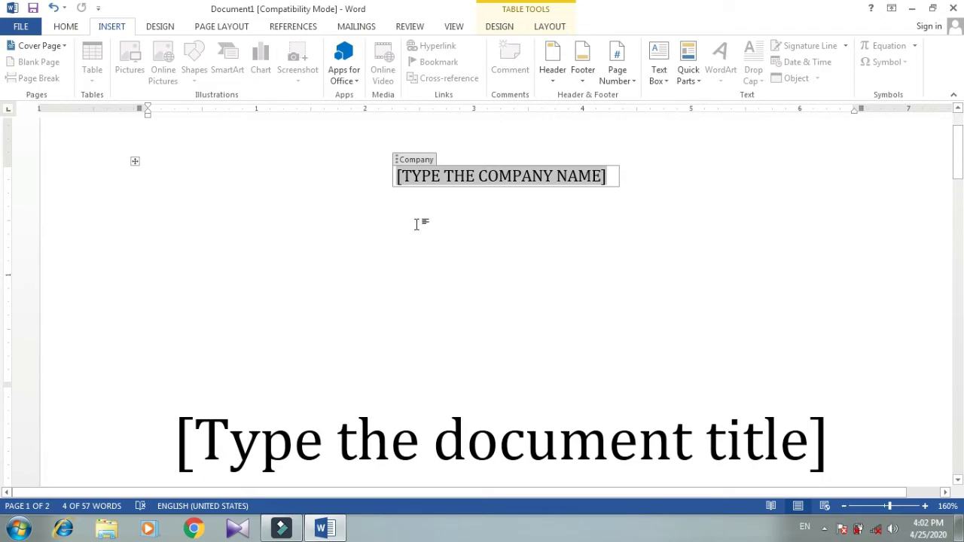
Replace the cover title with 'Ms Word' and the subtitle with 'Insert ribbon tab'.
scroll(465, 222, "down", 1)
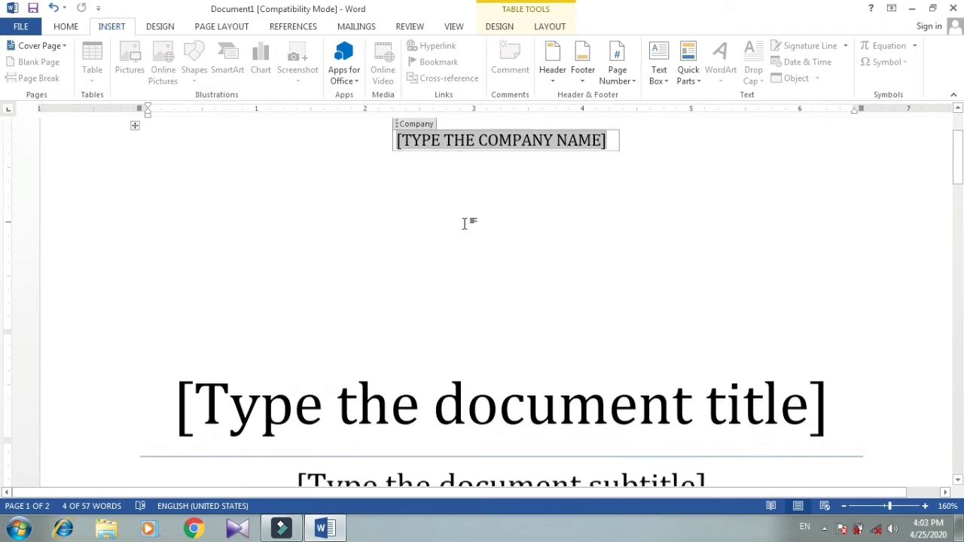
scroll(463, 249, "down", 3)
left_click(505, 282)
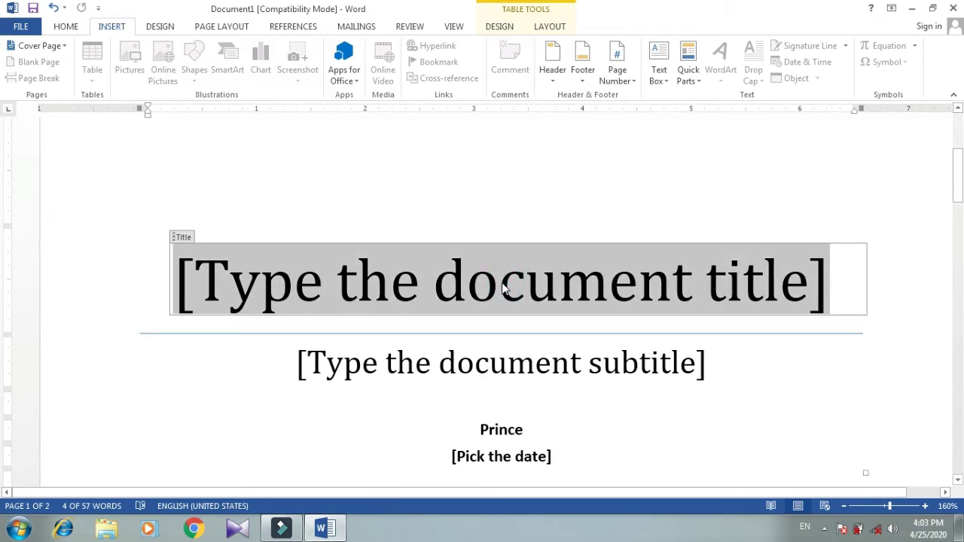
type("Ms")
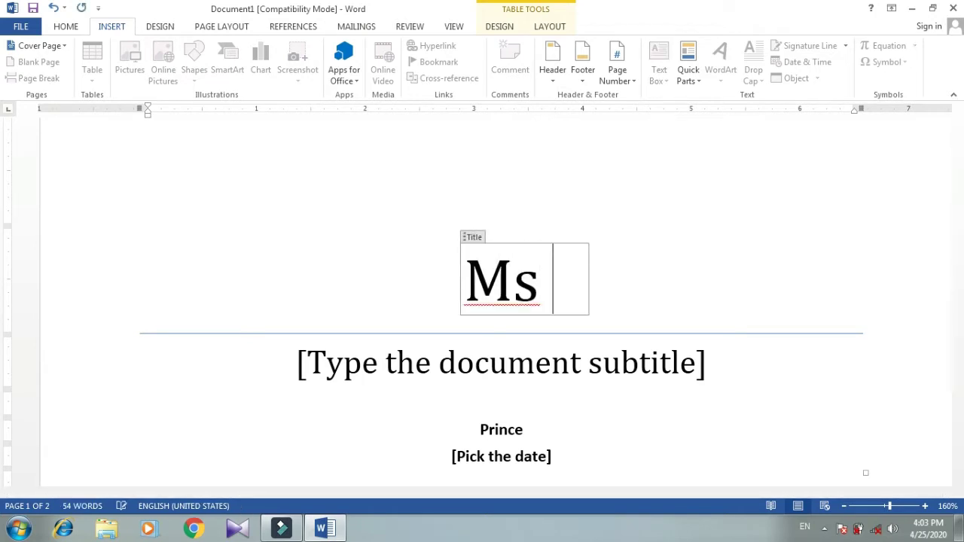
type(" Word")
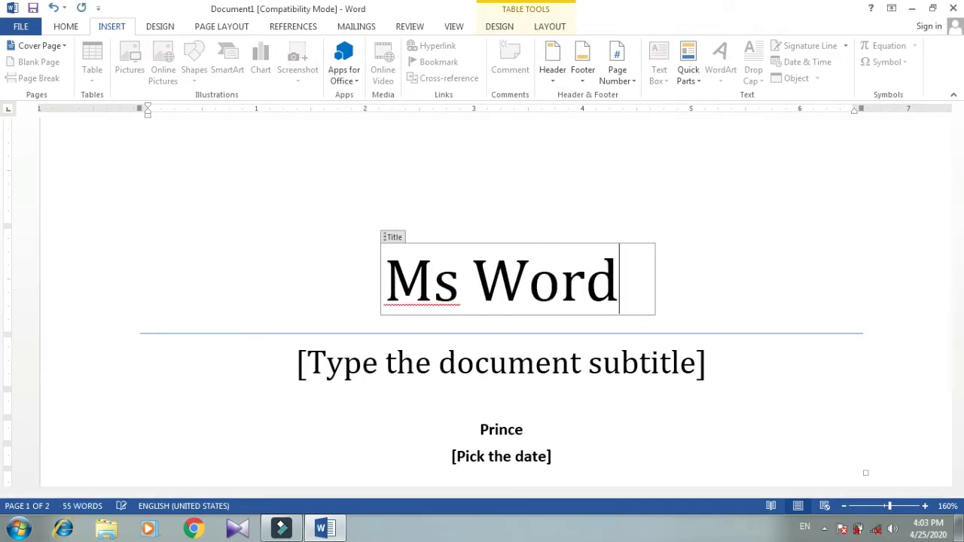
left_click(495, 375)
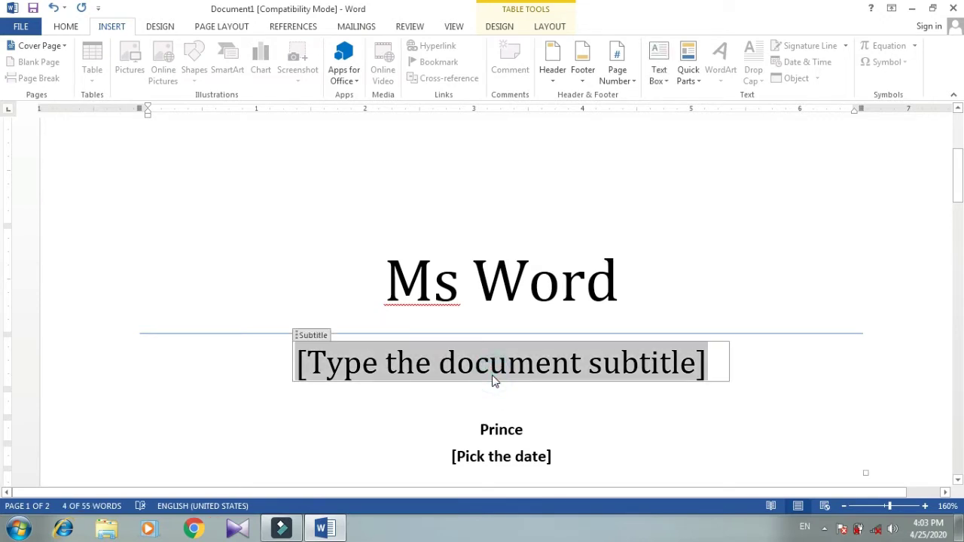
type("I")
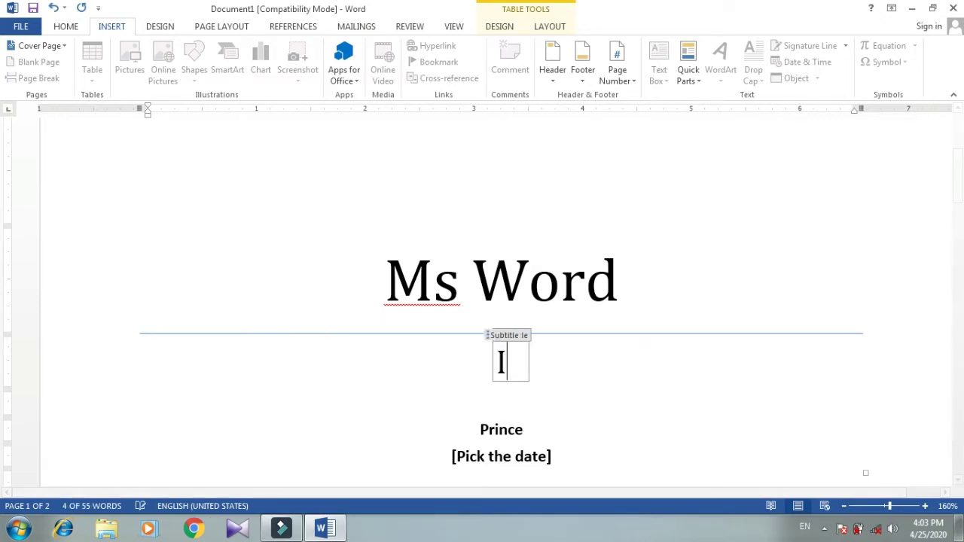
type("nser")
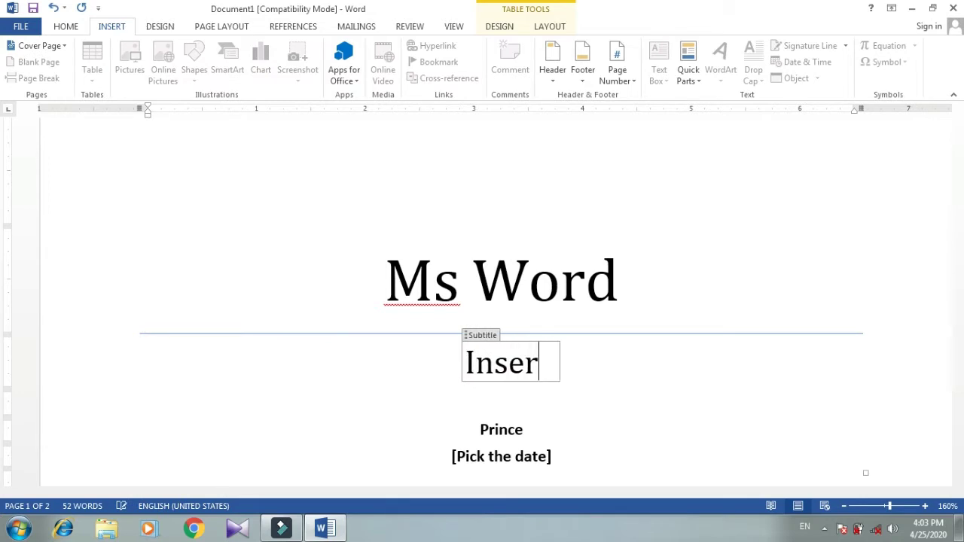
type("t ri")
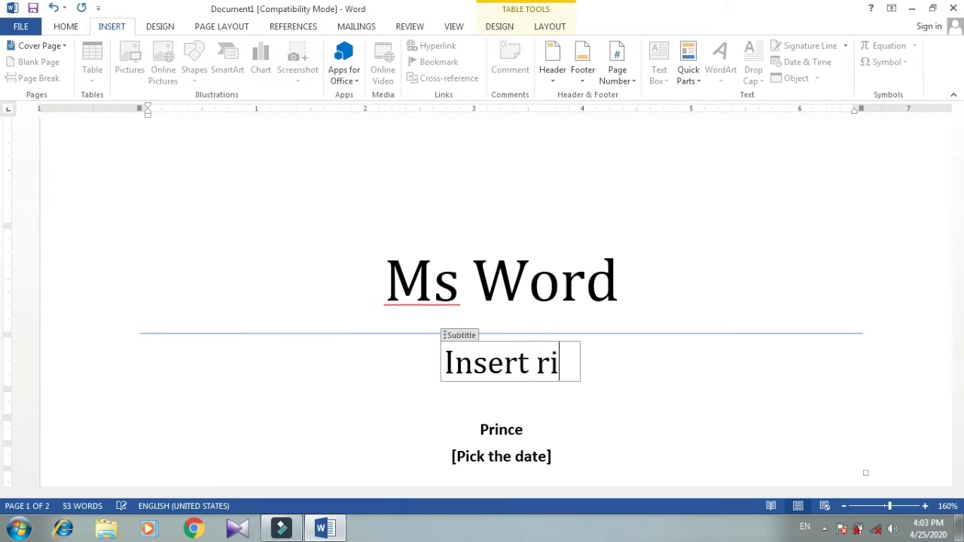
key("BackSpace")
type("i")
type("bbon ")
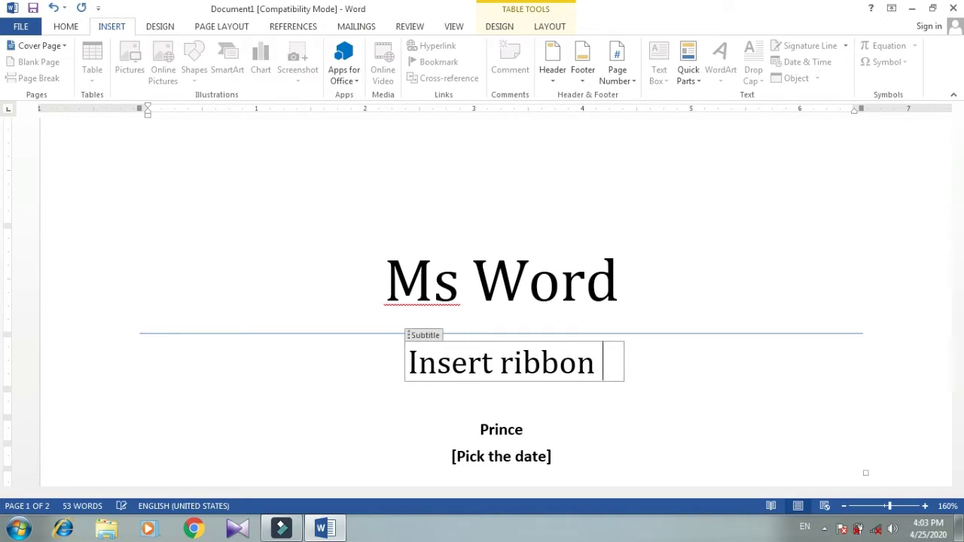
type("tab")
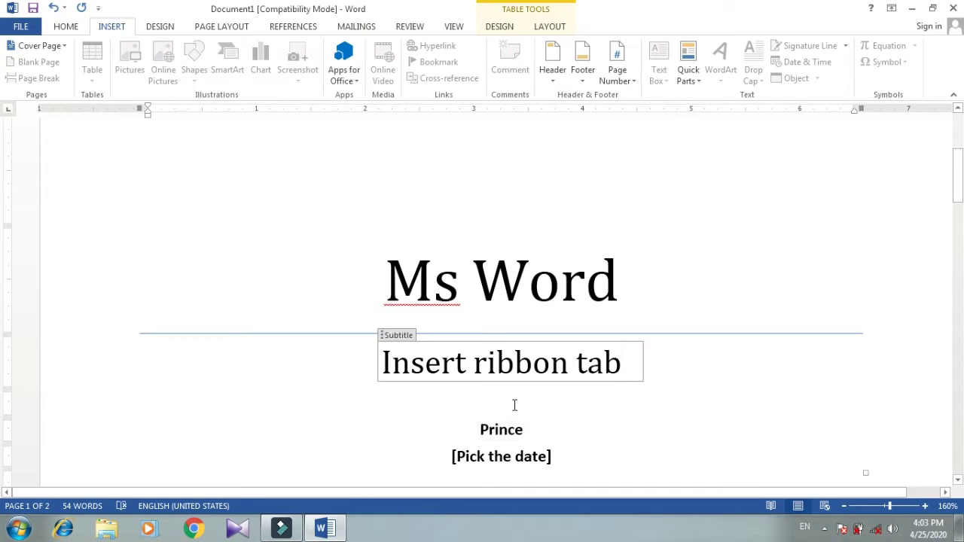
Set the cover page date to today, 4/25/2020.
left_click(500, 457)
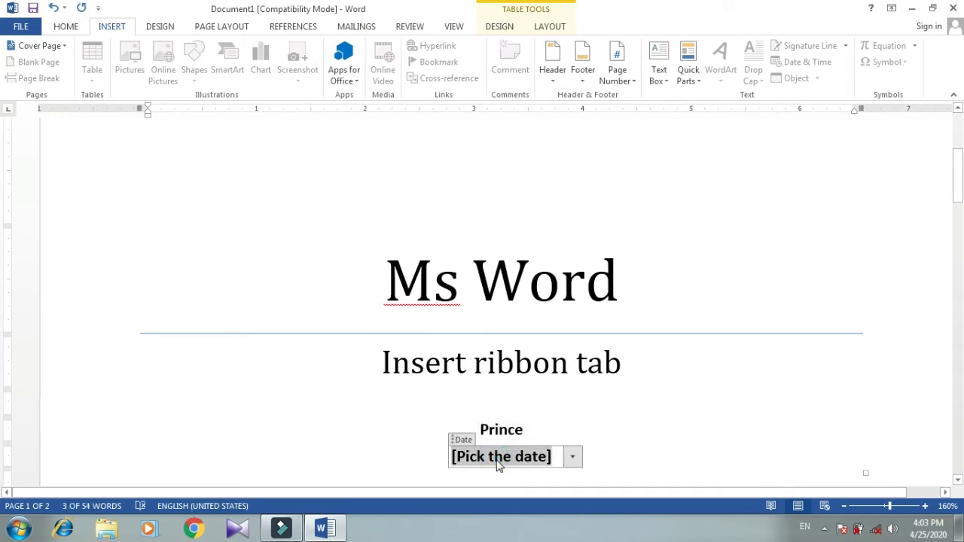
left_click(572, 457)
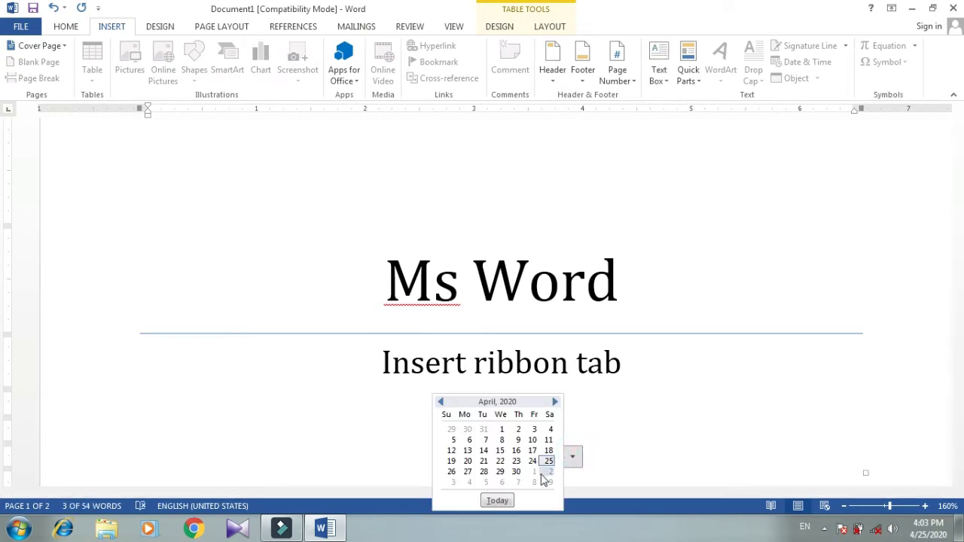
left_click(498, 501)
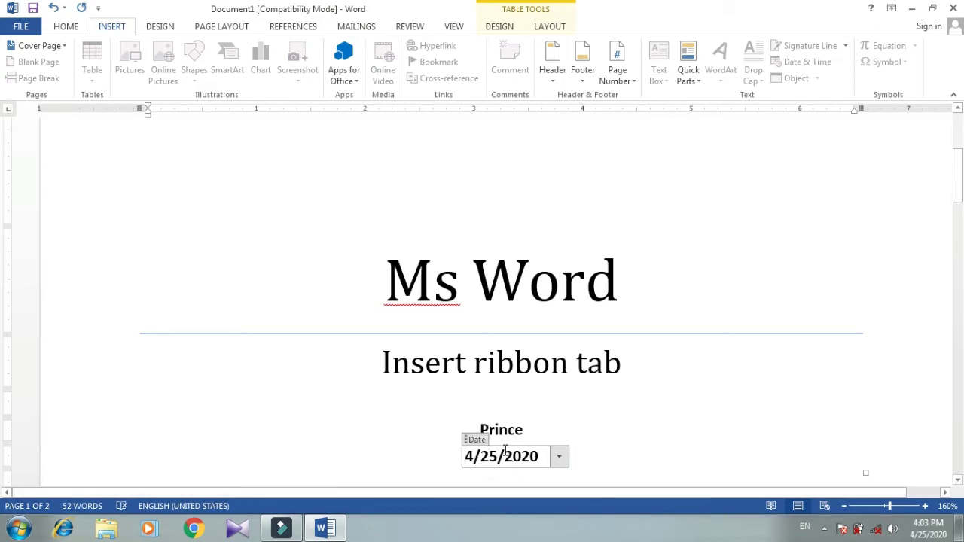
scroll(659, 361, "down", 3)
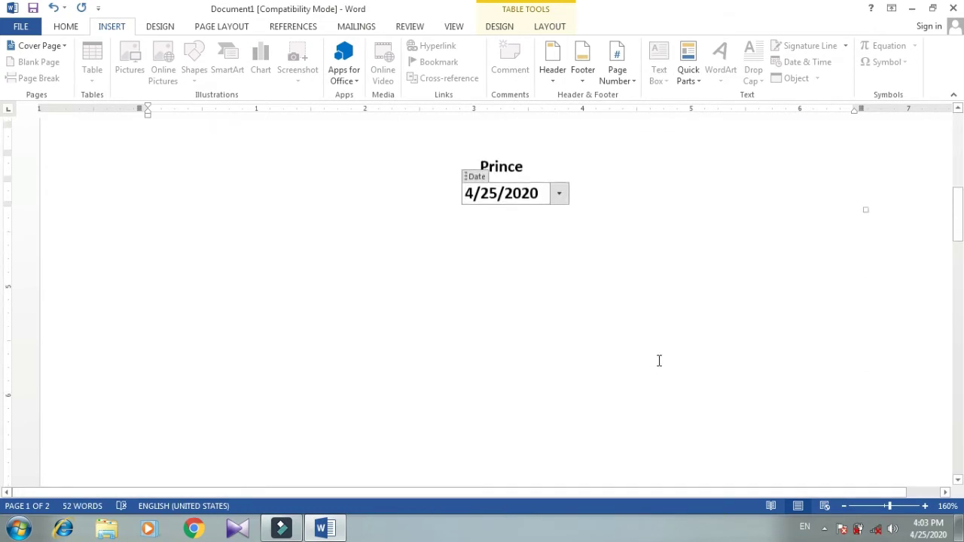
scroll(615, 292, "down", 2)
scroll(615, 292, "down", 3)
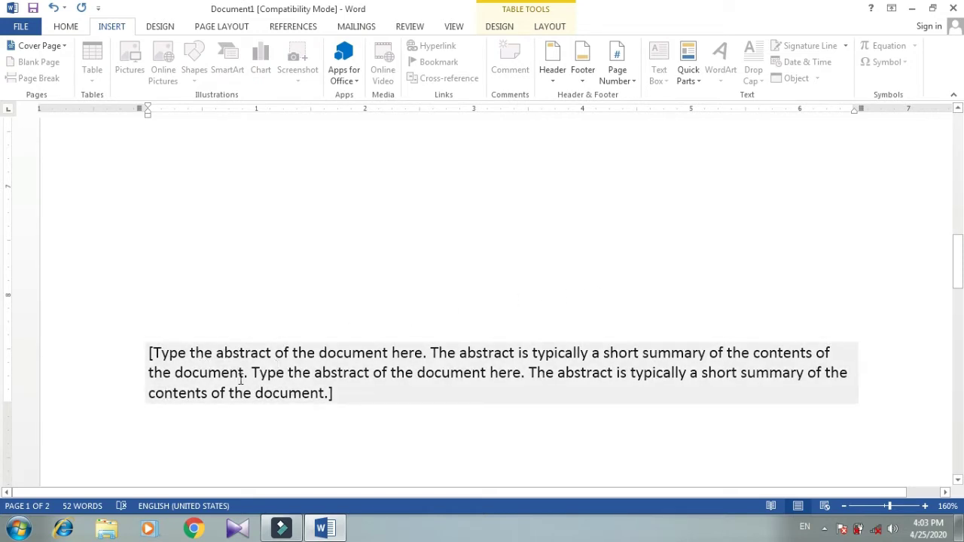
Enter 'PRINCE COMPUTER CENTER' as the company name and zoom out to 130%.
scroll(579, 263, "up", 3)
scroll(579, 263, "up", 3)
scroll(578, 263, "up", 3)
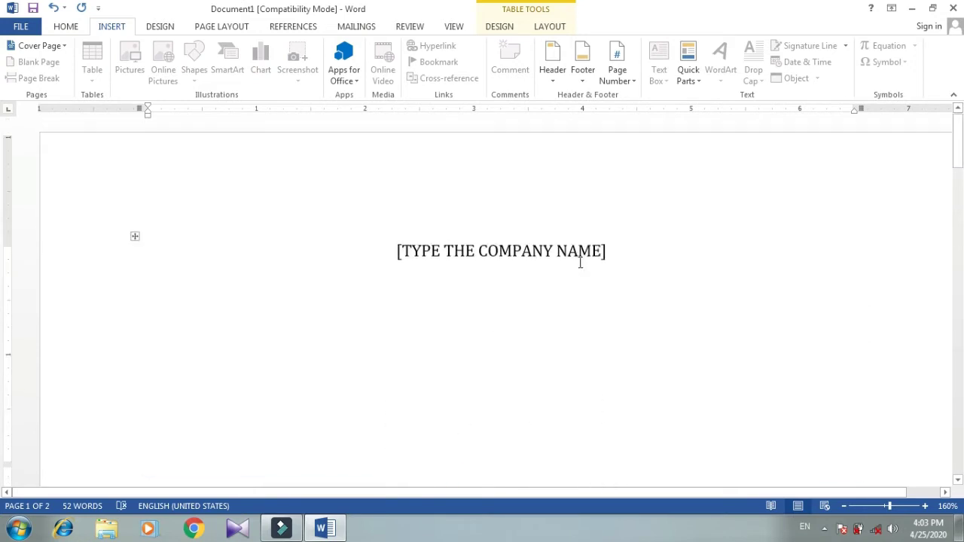
scroll(578, 263, "up", 1)
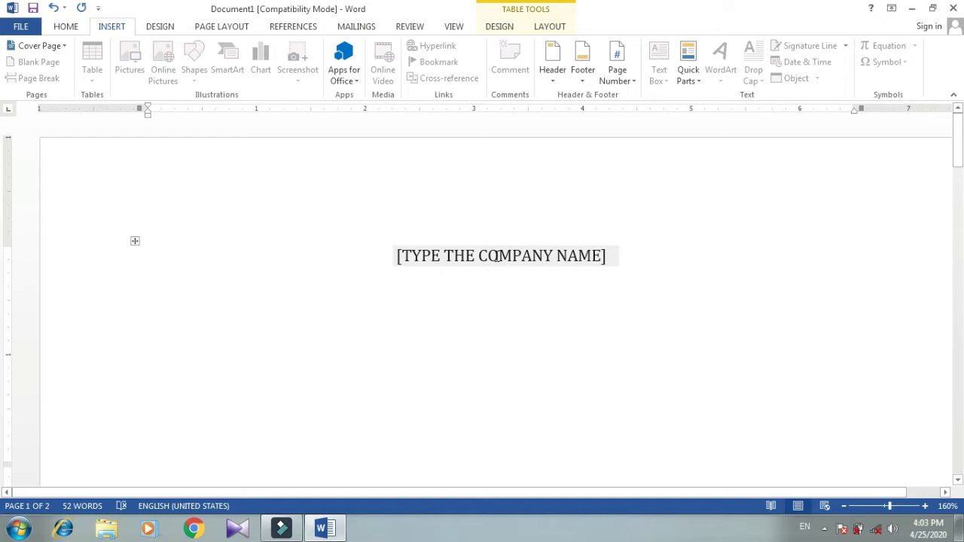
left_click(498, 256)
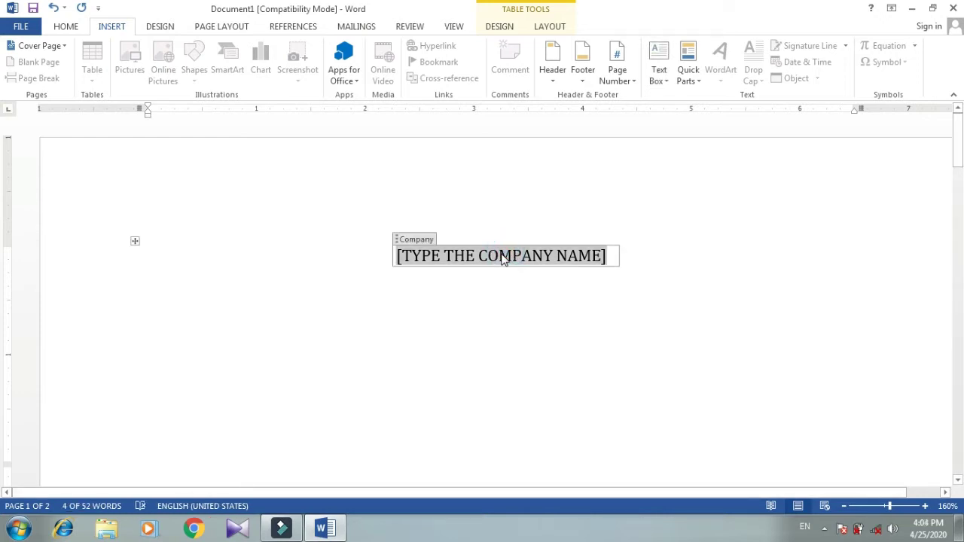
type("PRINCE ")
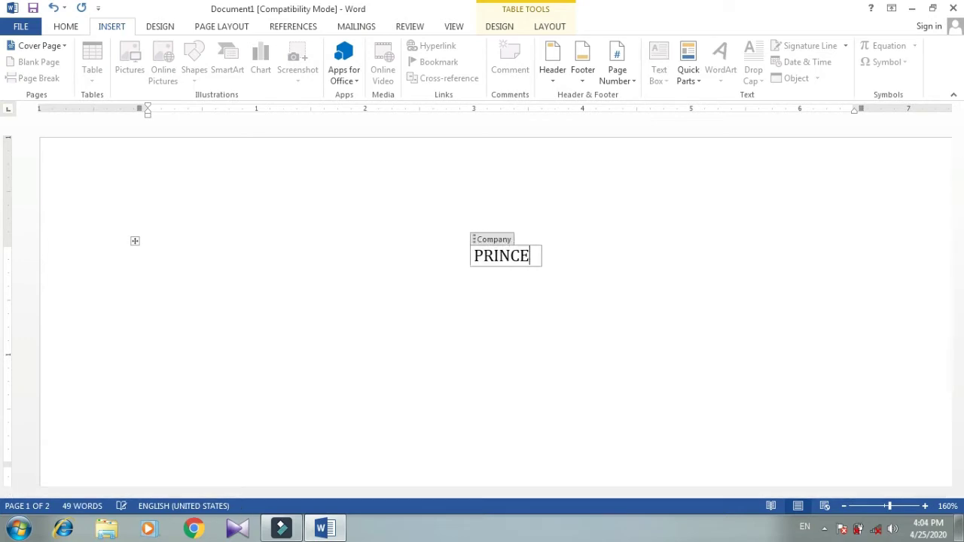
type("COMPUTE")
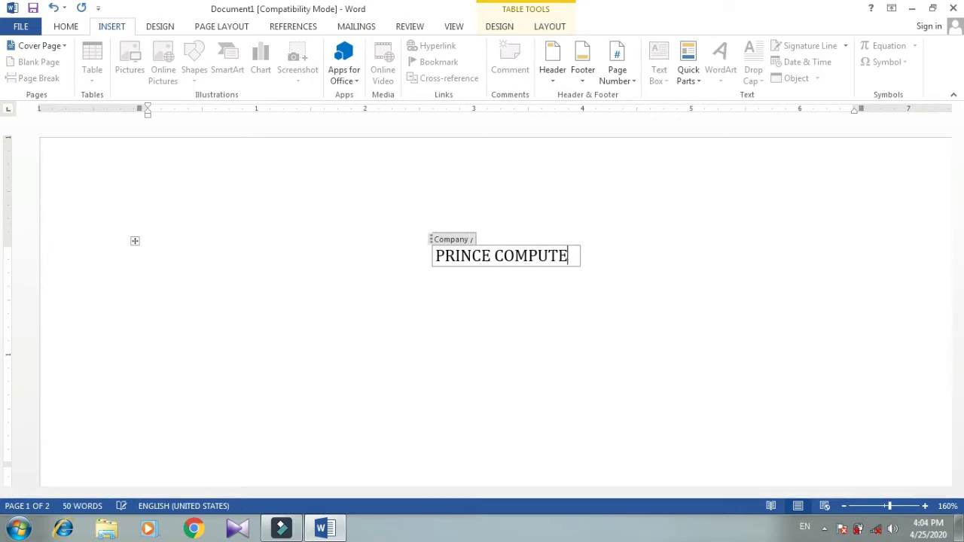
type("R CEN")
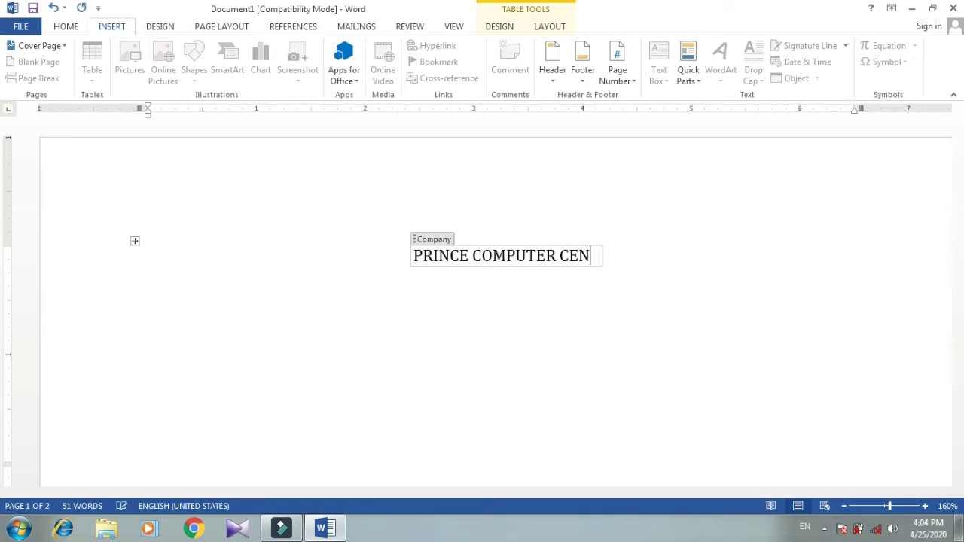
type("TER")
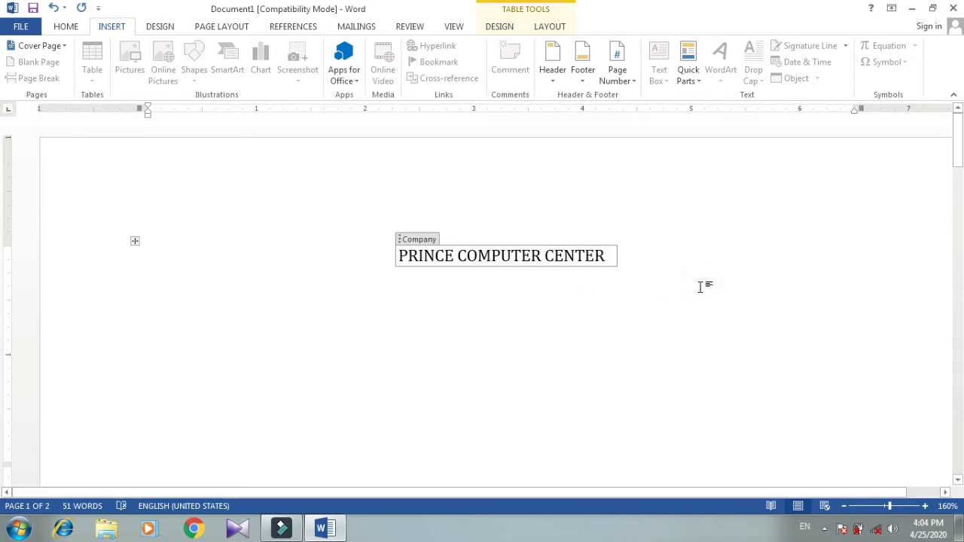
left_click(843, 506)
left_click(844, 507)
left_click(844, 506)
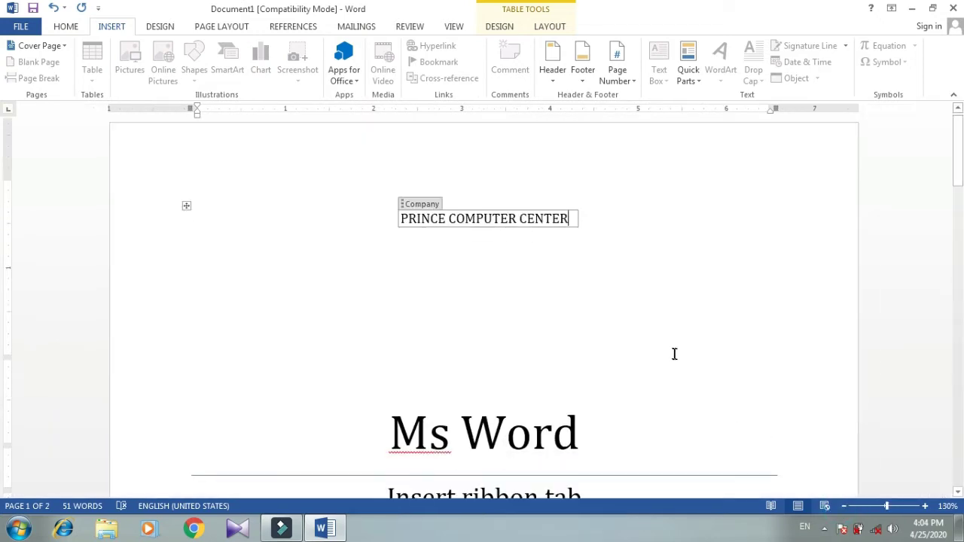
scroll(673, 346, "down", 3)
scroll(673, 339, "down", 1)
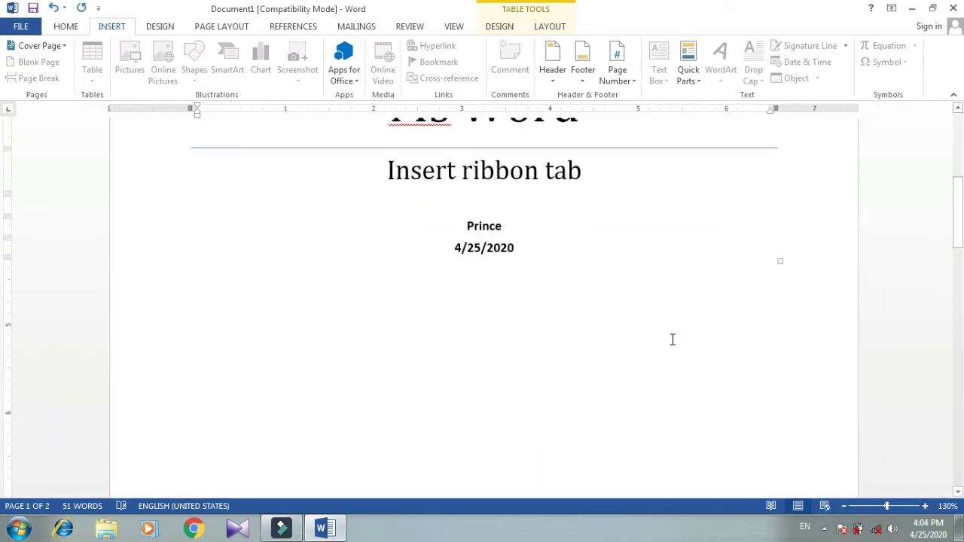
scroll(568, 329, "up", 3)
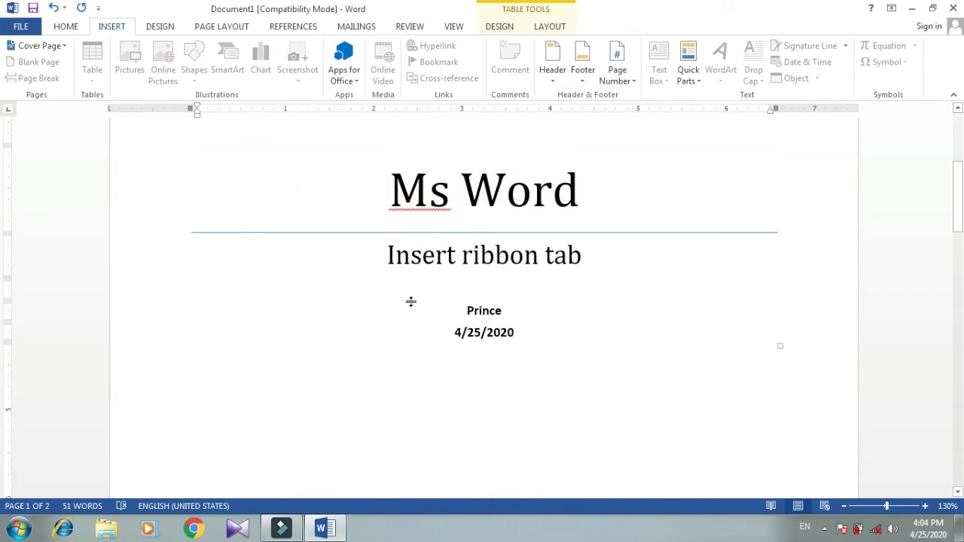
Switch the cover page to the Alphabet design, keeping the Ms Word title, subtitle and date.
left_click(51, 48)
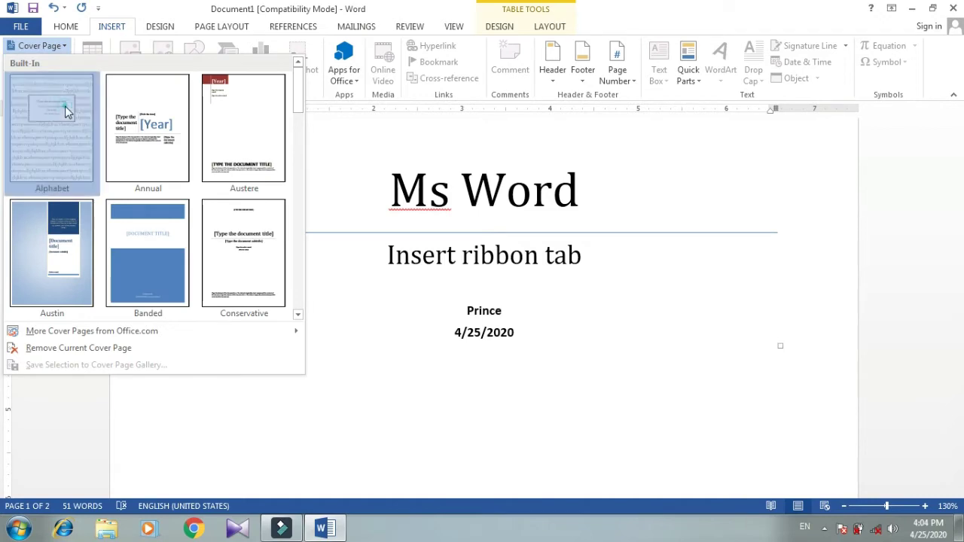
left_click(66, 111)
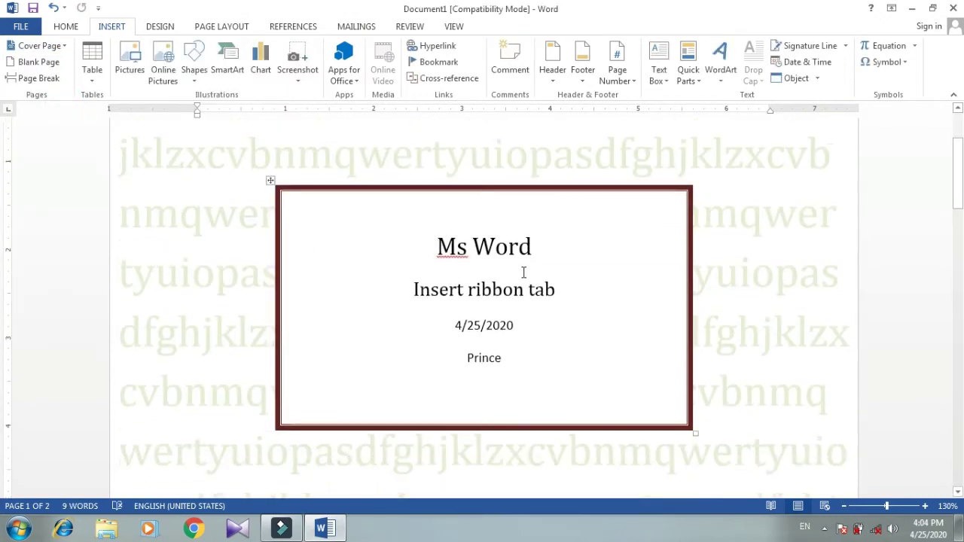
scroll(523, 272, "down", 2)
scroll(523, 272, "down", 2)
scroll(370, 227, "up", 6)
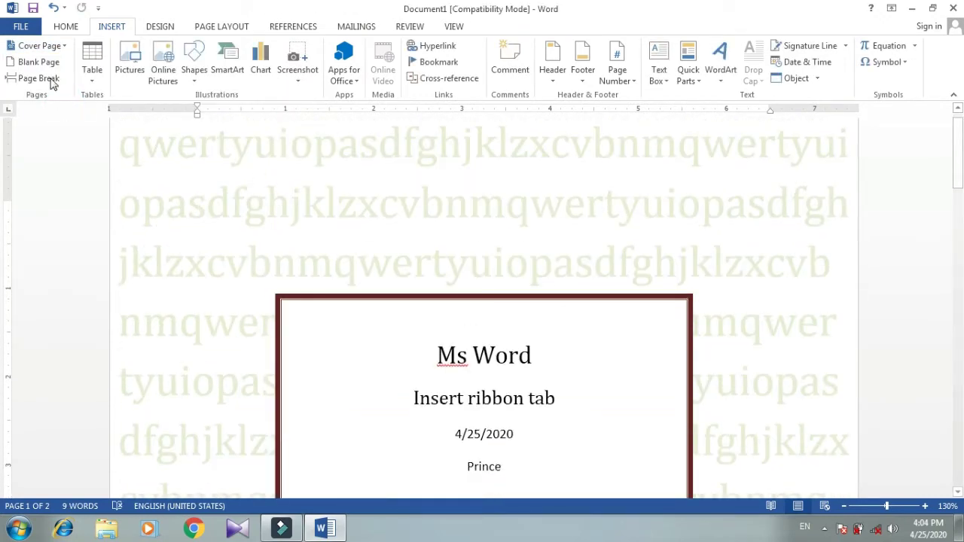
left_click(36, 45)
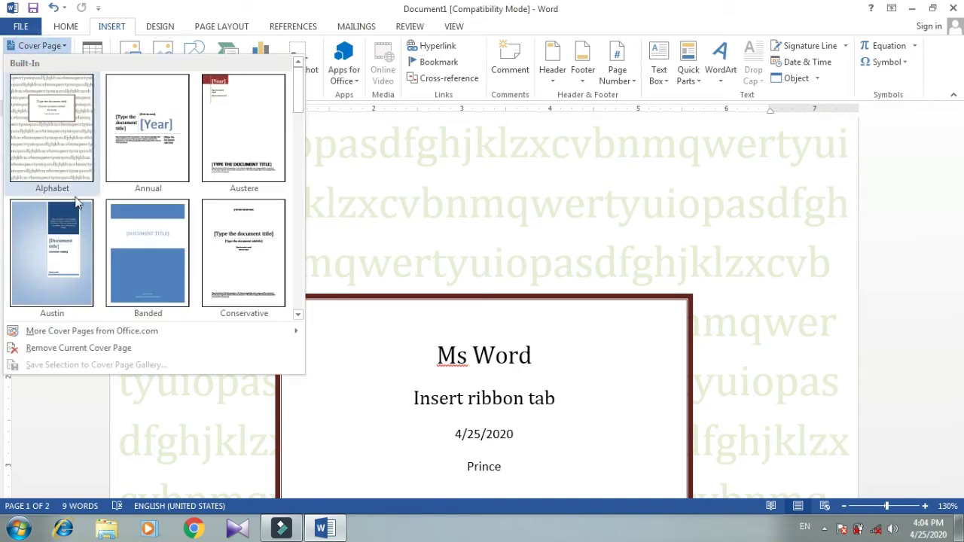
scroll(192, 215, "down", 4)
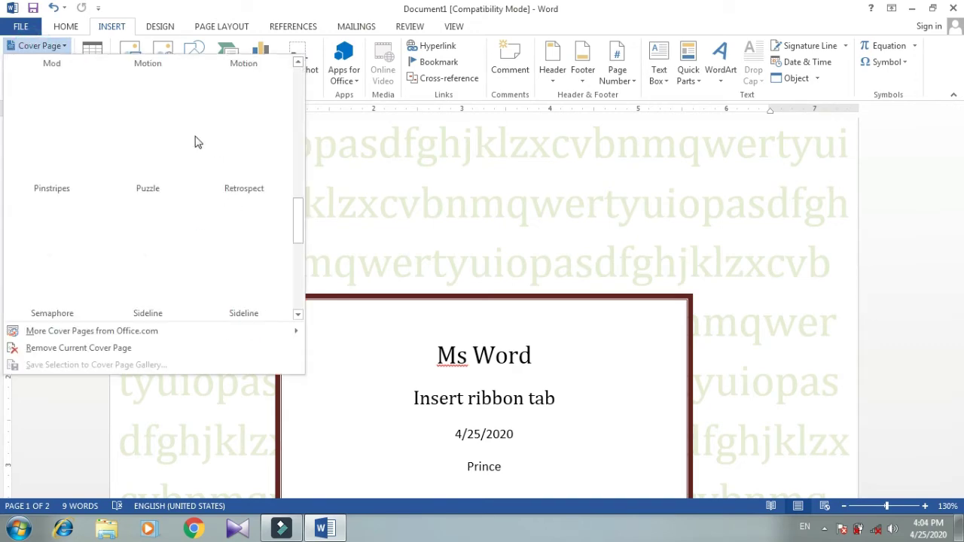
key("Escape")
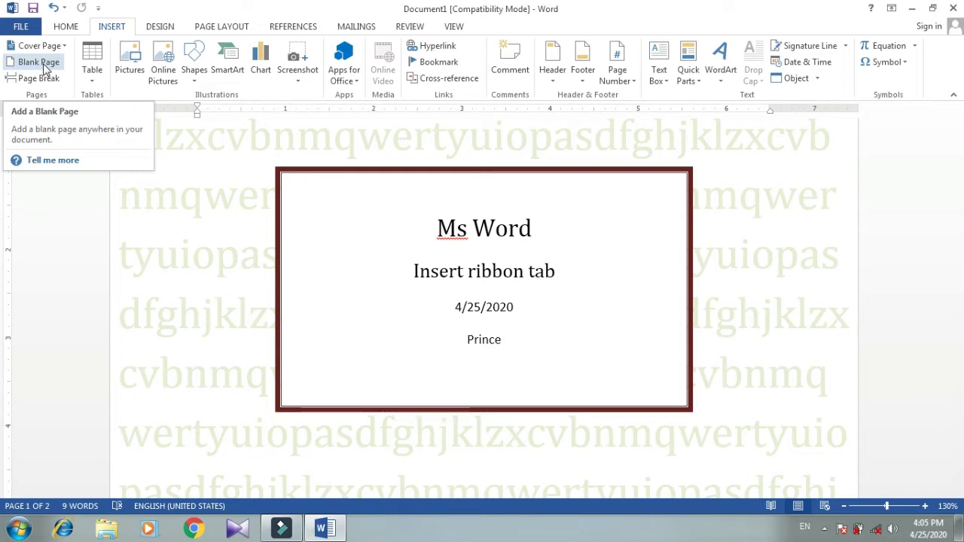
Insert two blank pages before the =rand() line, extending the document to four pages.
scroll(280, 252, "down", 3)
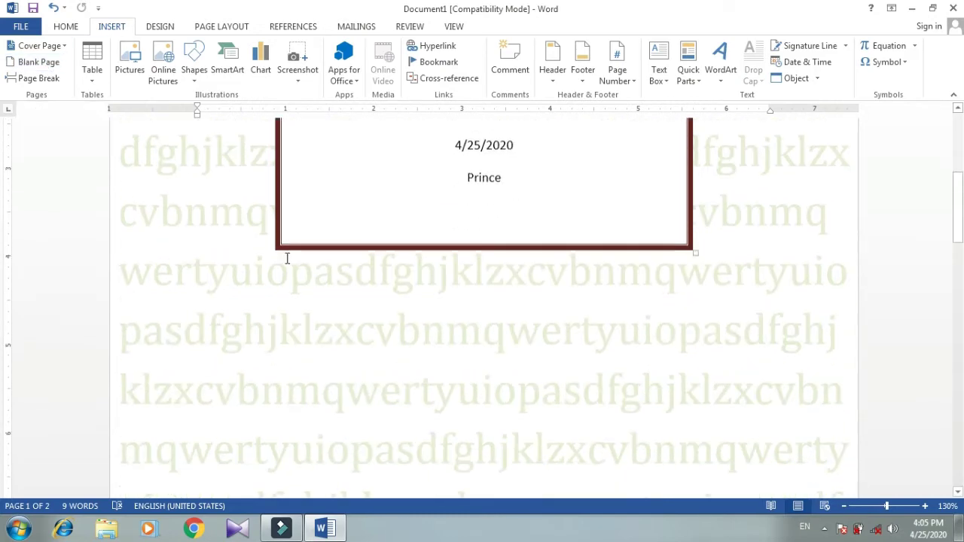
scroll(288, 258, "down", 3)
scroll(288, 259, "down", 3)
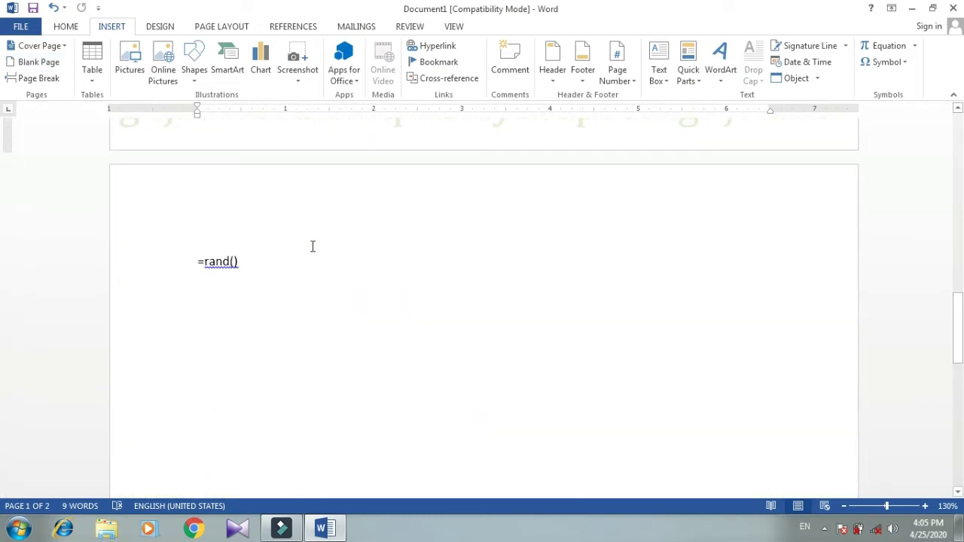
left_click(197, 262)
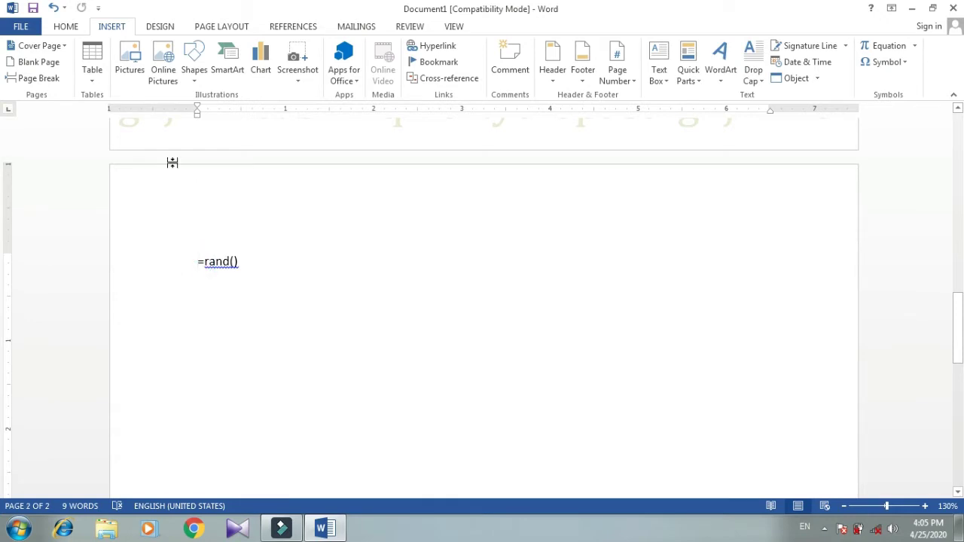
left_click(43, 65)
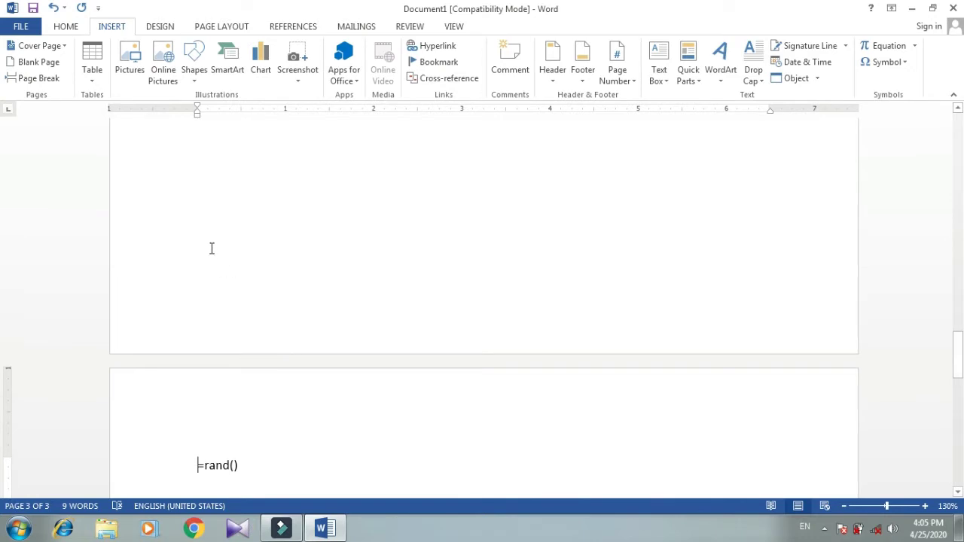
left_click(34, 68)
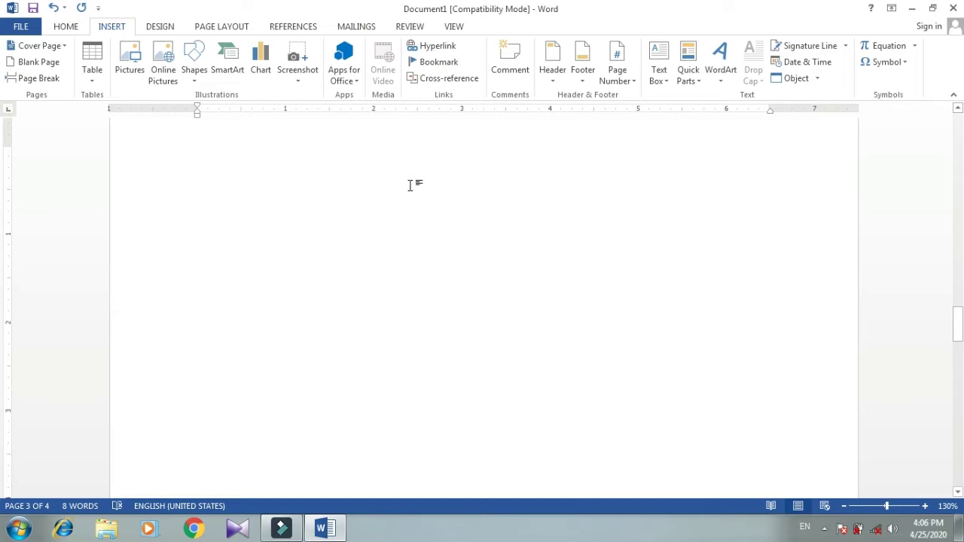
Generate sample paragraphs with =rand() at the top of page 4.
type("=")
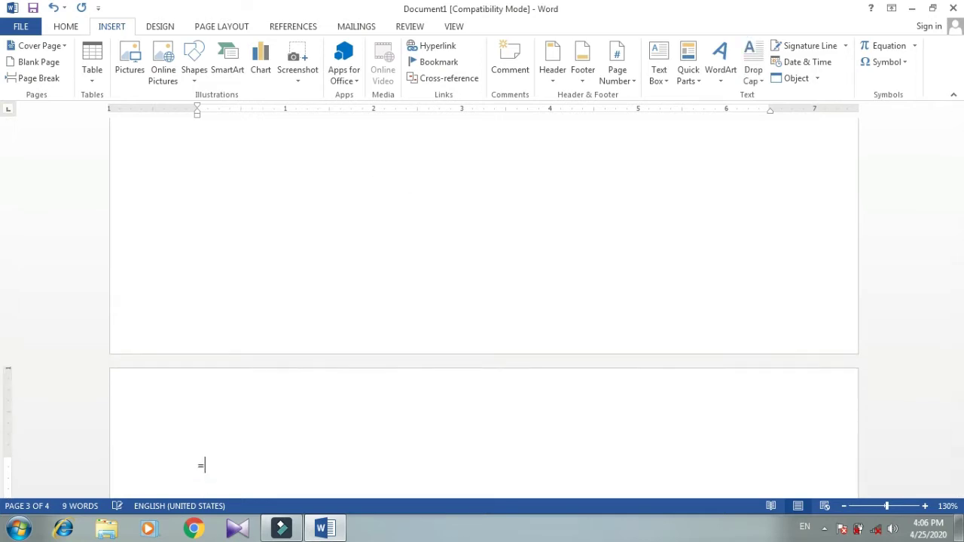
type("rand(")
key("Return")
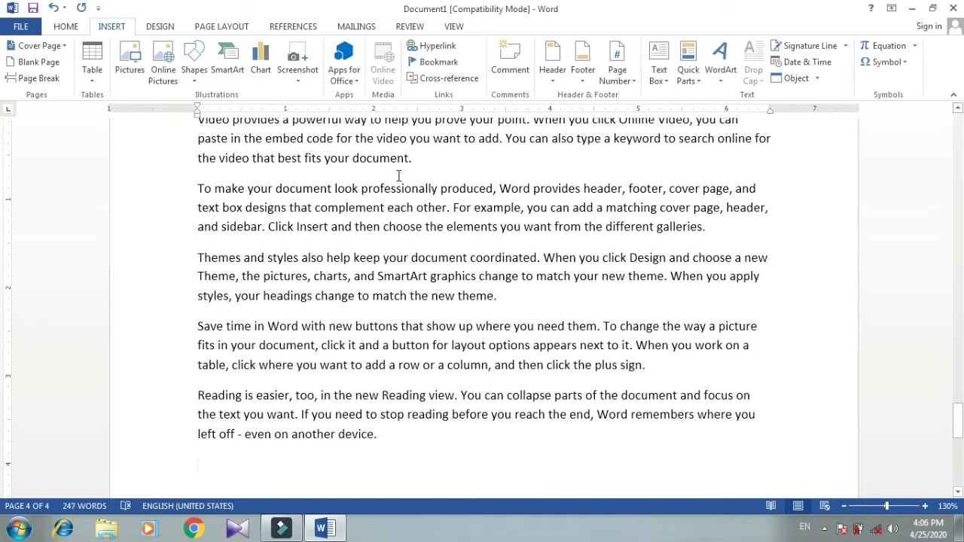
scroll(430, 177, "up", 1)
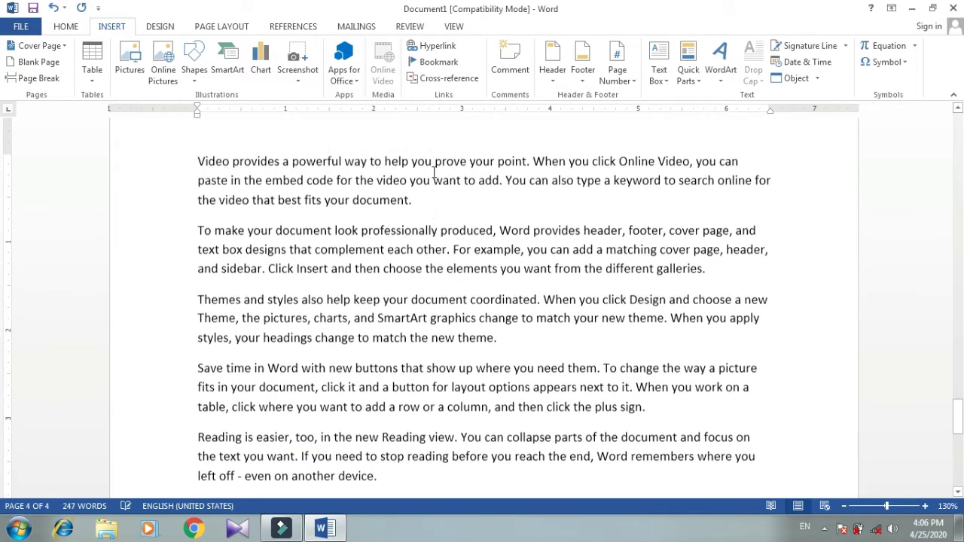
left_click(421, 205)
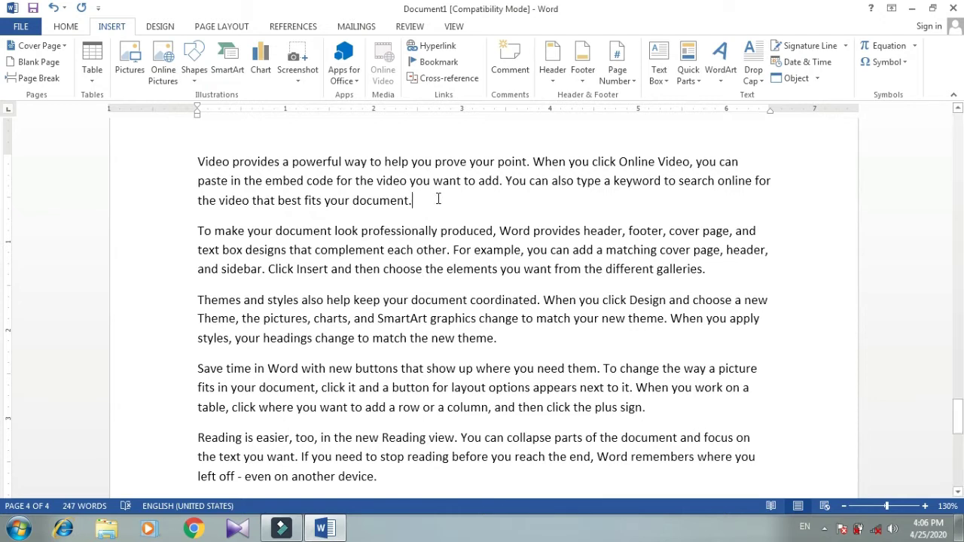
Add a page break after the 'Video provides' paragraph so the remaining paragraphs start a new page.
left_click(416, 201)
left_click(36, 78)
scroll(448, 270, "down", 4)
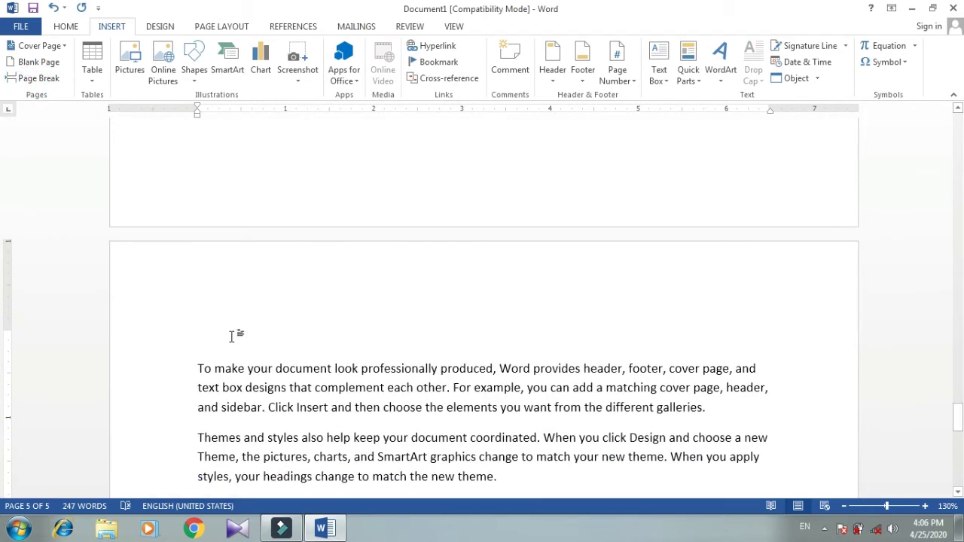
scroll(245, 334, "down", 3)
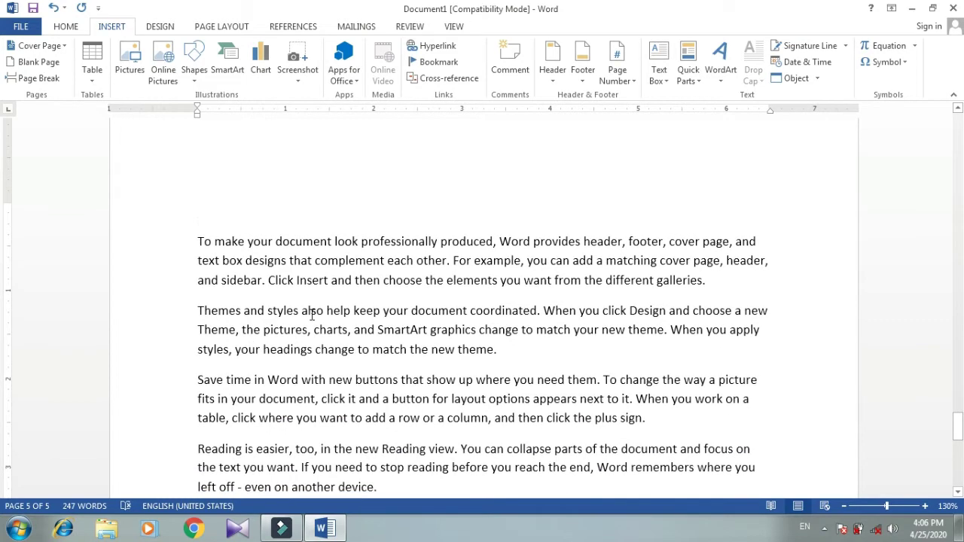
scroll(311, 314, "up", 10)
scroll(310, 314, "up", 3)
scroll(310, 314, "up", 3)
scroll(310, 314, "up", 3)
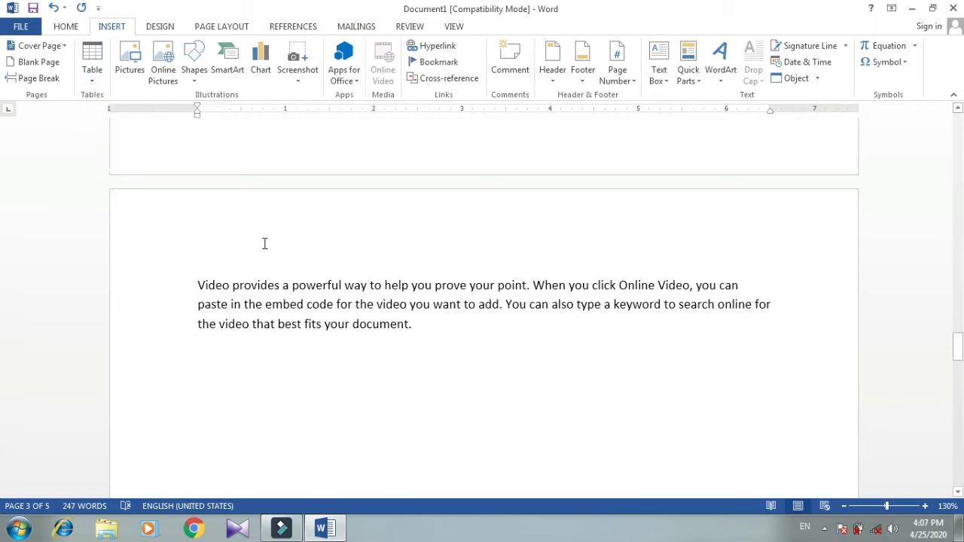
scroll(252, 233, "down", 2)
left_click(340, 266)
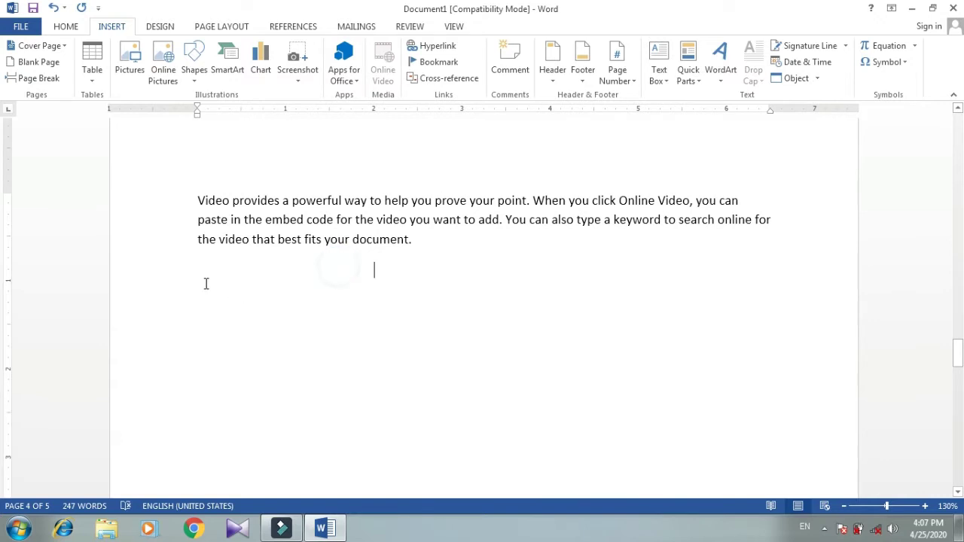
left_click(89, 78)
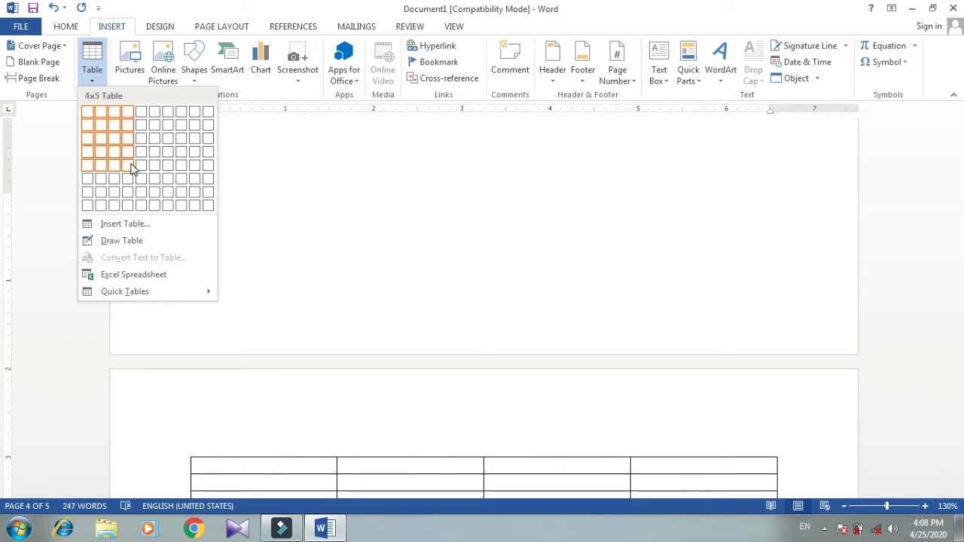
Insert a 4-column, 5-row table below the Video paragraph.
left_click(130, 163)
scroll(286, 187, "down", 3)
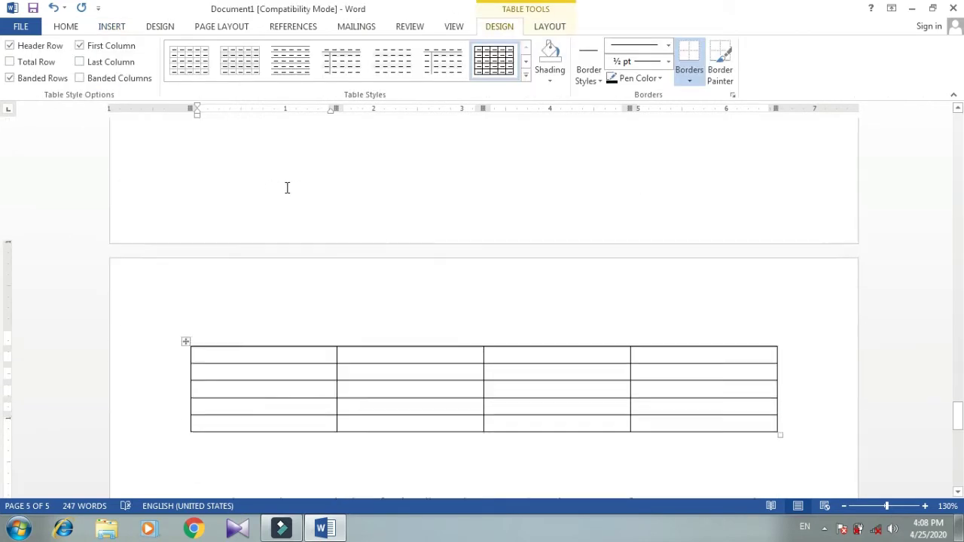
scroll(221, 279, "down", 3)
Add a 5-column, 5-row table beneath it using the Insert Table dialog.
left_click(204, 302)
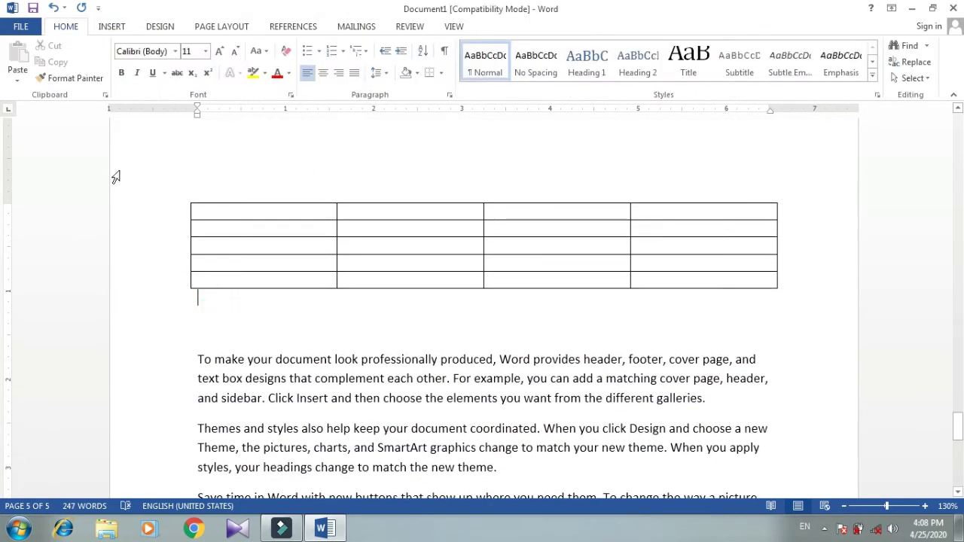
left_click(112, 26)
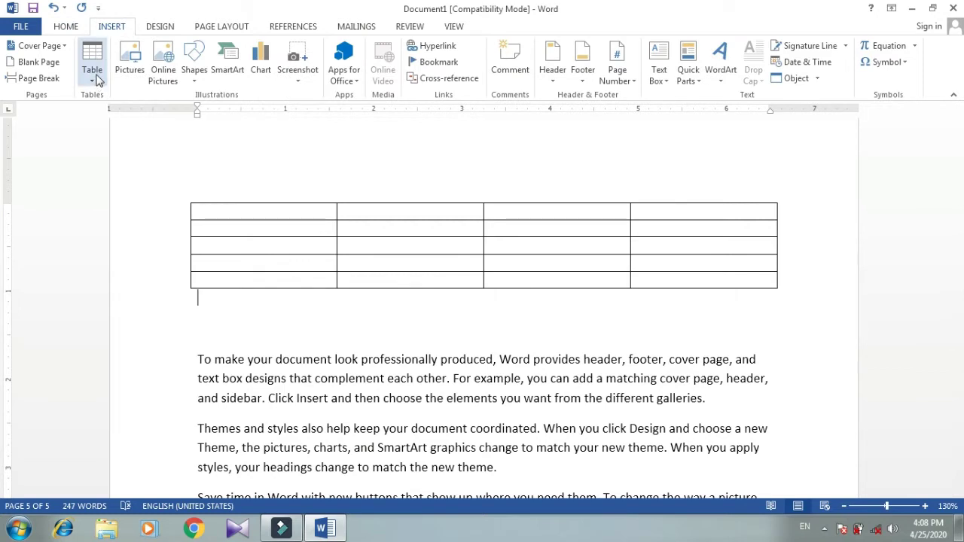
left_click(96, 78)
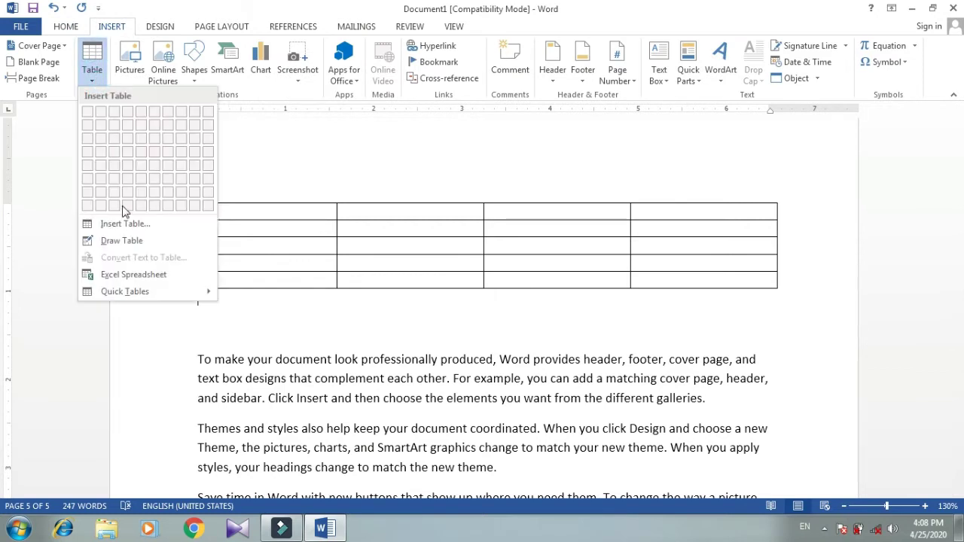
left_click(145, 228)
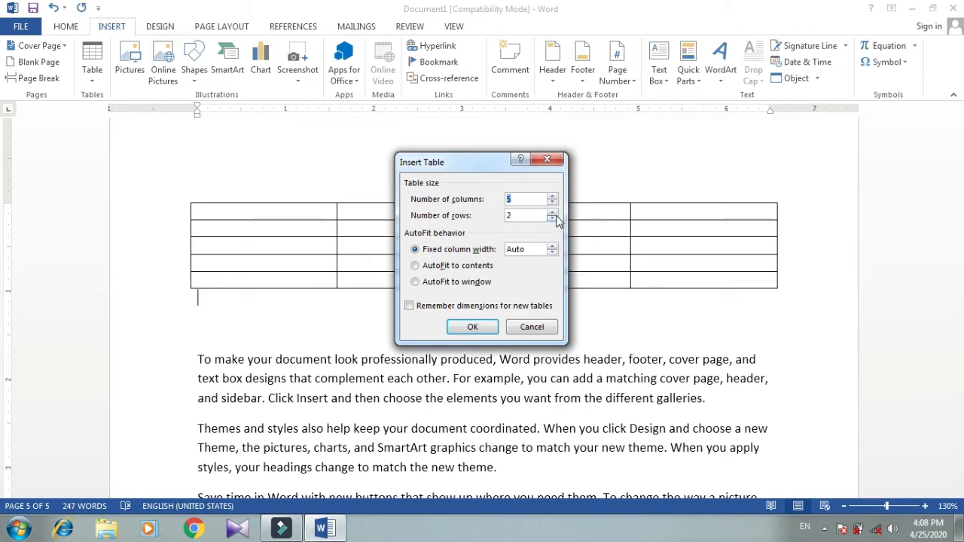
left_click(472, 327)
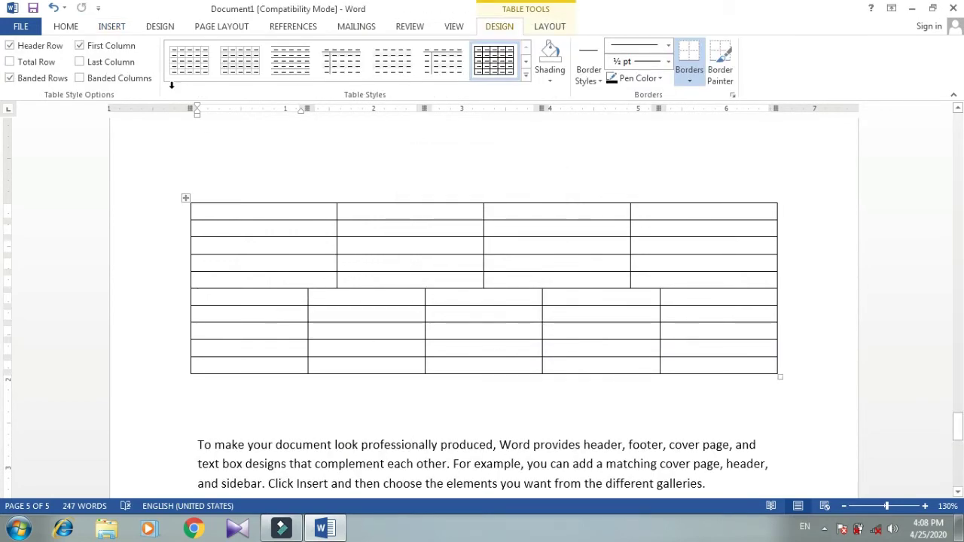
left_click(111, 28)
Draw a full-width row under the 5-column table and split it into two cells.
left_click(92, 60)
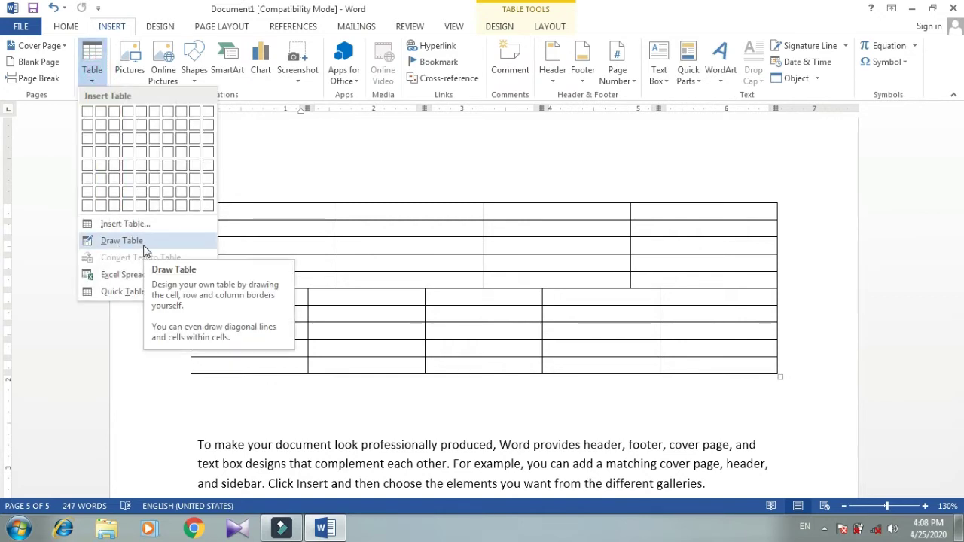
left_click(121, 240)
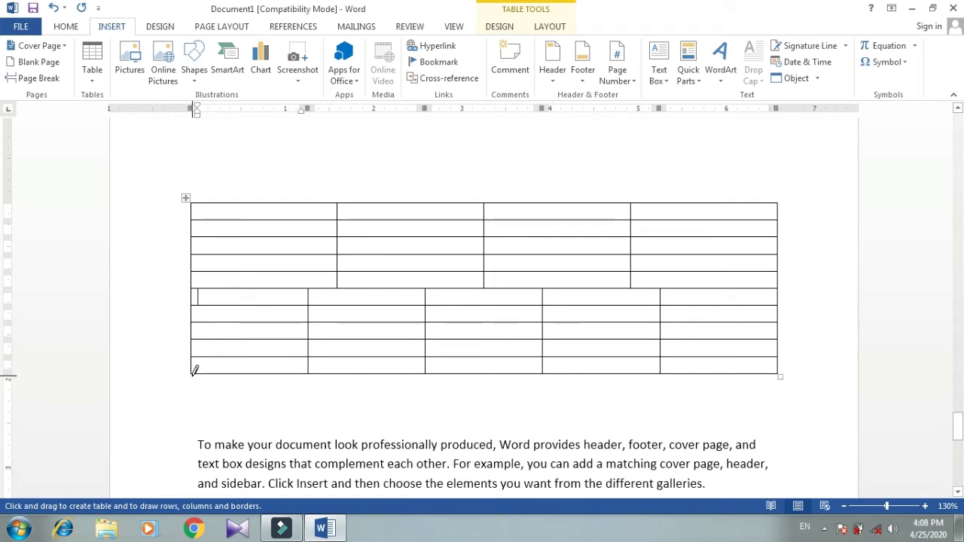
mouse_move(194, 374)
left_mouse_down()
mouse_move(713, 413)
mouse_move(779, 389)
left_mouse_up()
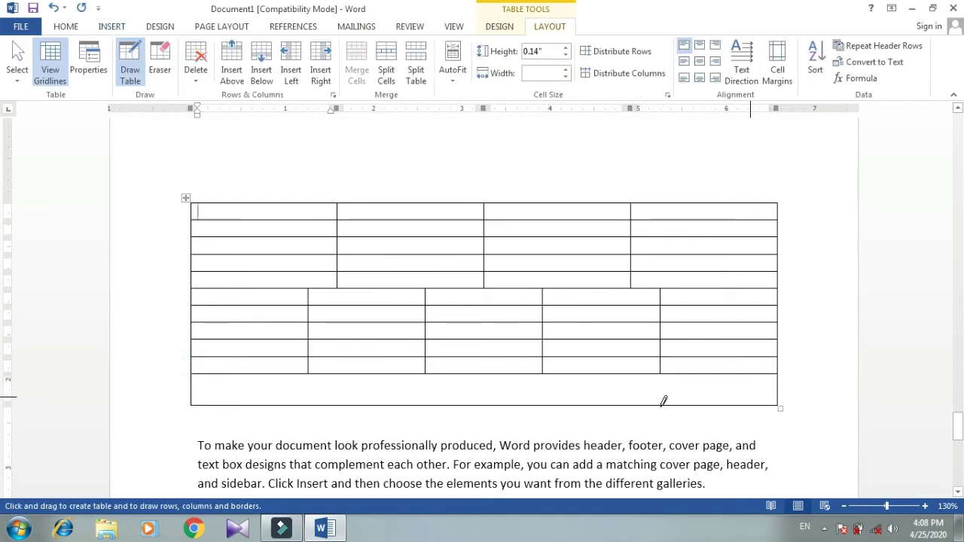
left_click_drag(420, 374, 420, 393)
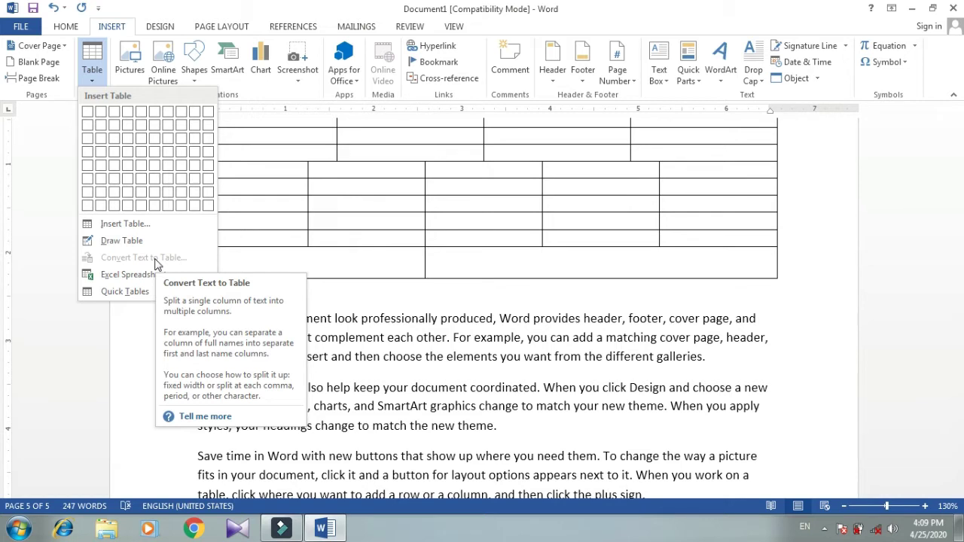
Convert the selected sample paragraphs into an 8-column table split at commas.
left_click(387, 311)
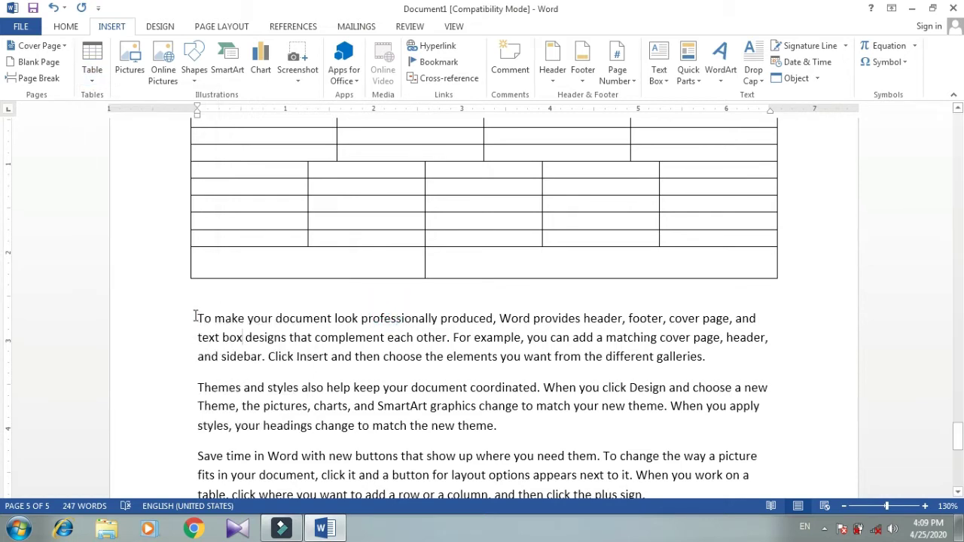
left_click_drag(195, 317, 666, 504)
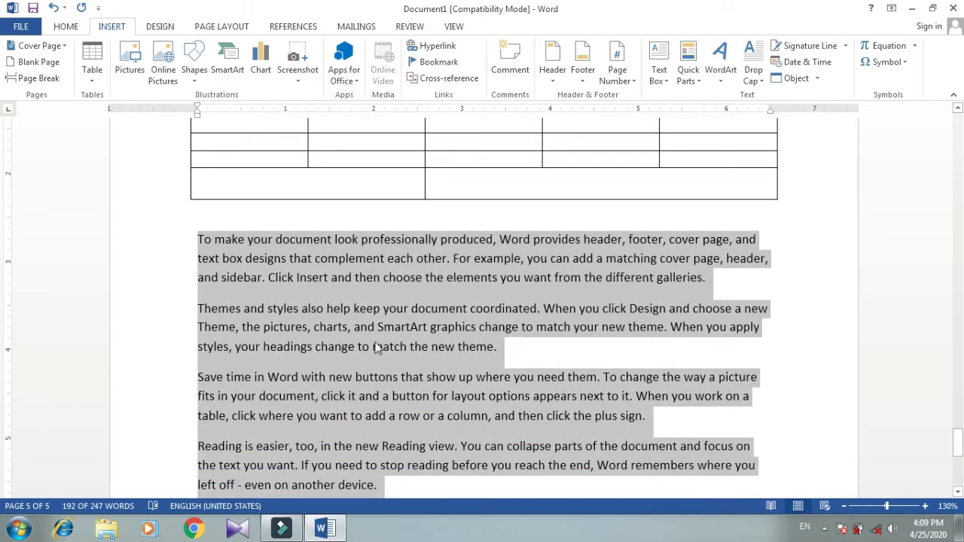
left_click(89, 60)
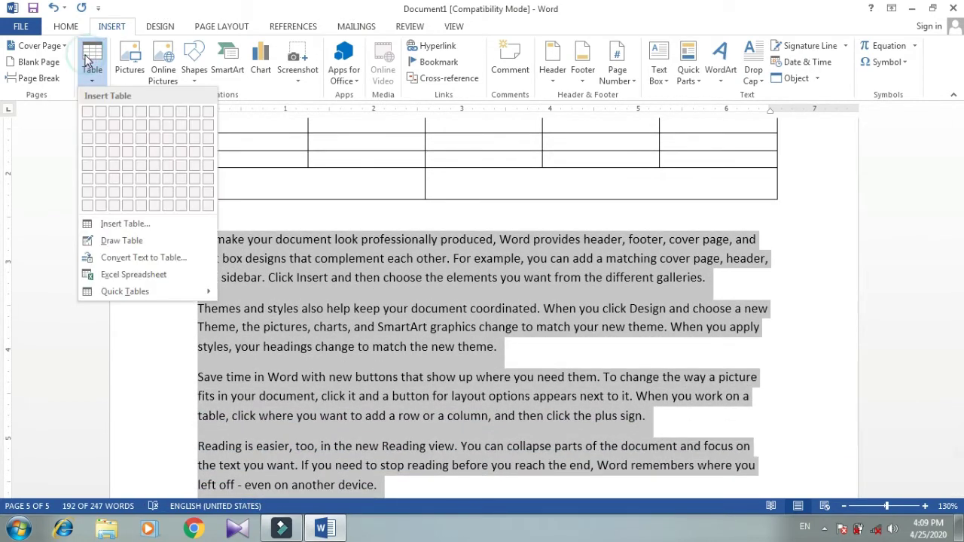
left_click(134, 260)
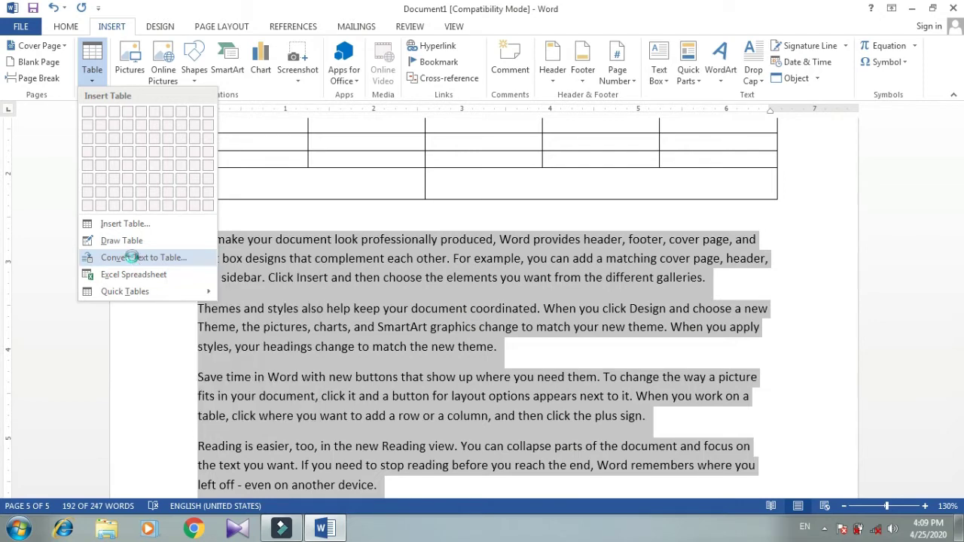
left_click(478, 343)
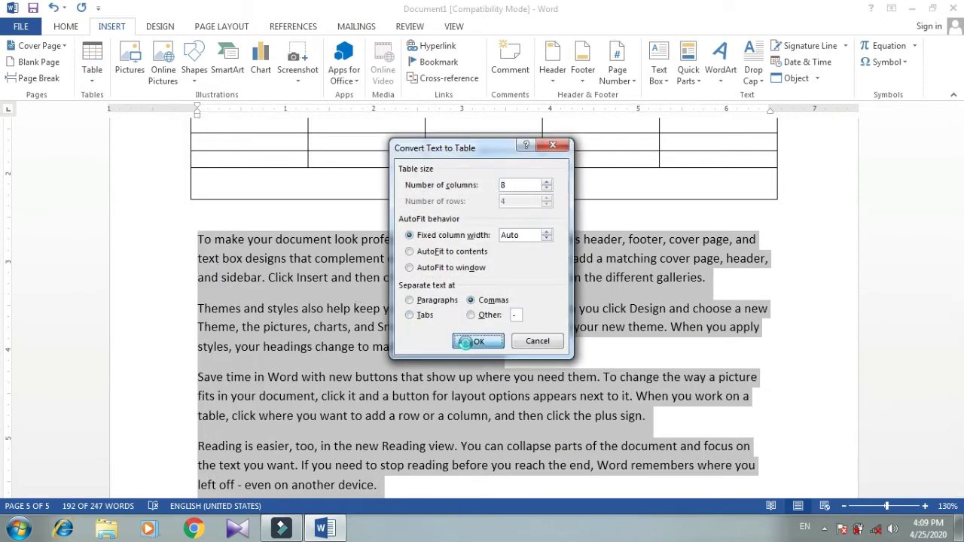
scroll(485, 299, "down", 5)
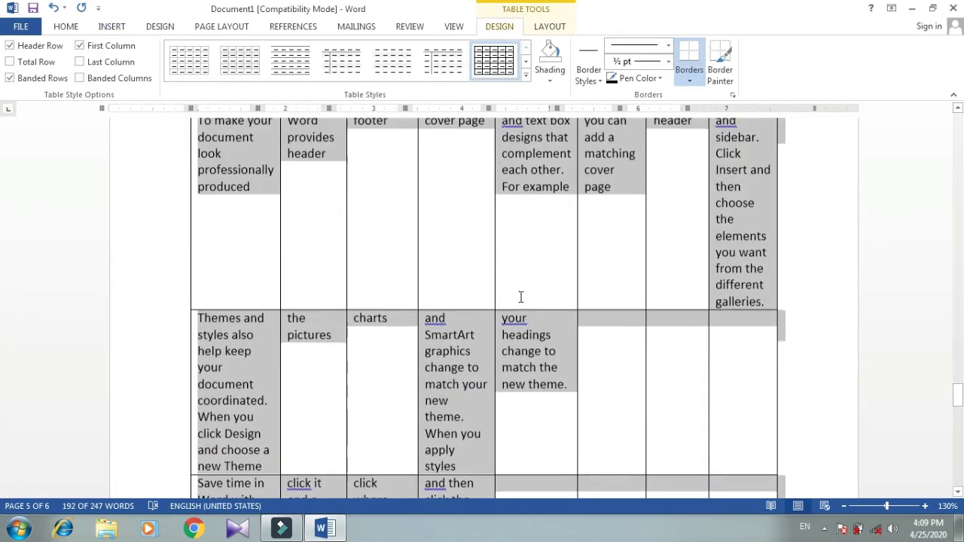
scroll(463, 355, "down", 4)
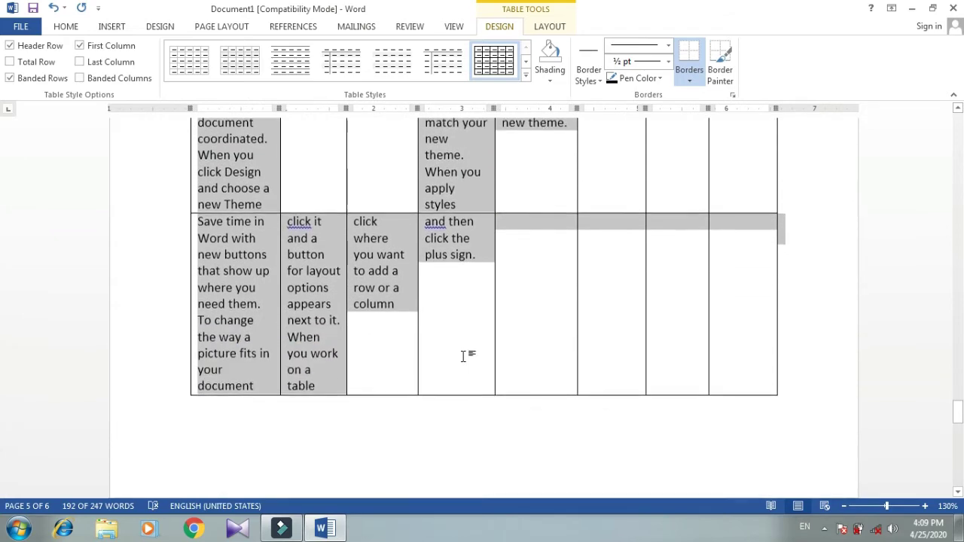
scroll(506, 256, "up", 5)
scroll(506, 256, "up", 3)
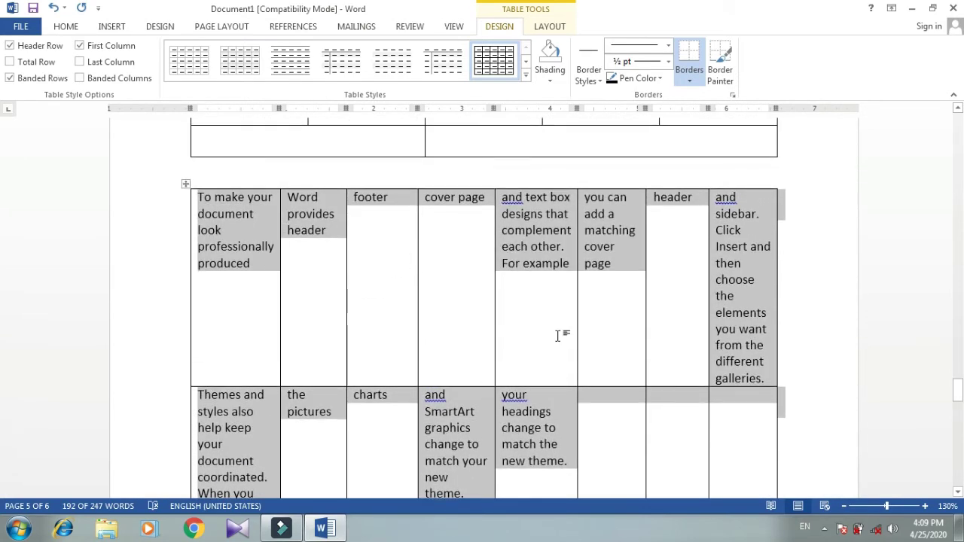
left_click(122, 27)
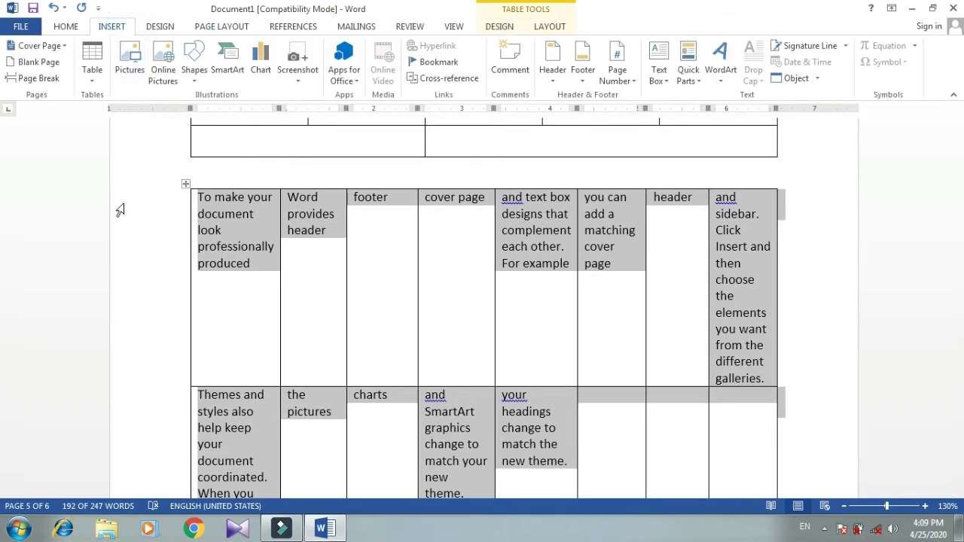
Insert the Calendar 2 quick table showing May below the stacked tables.
left_click(92, 67)
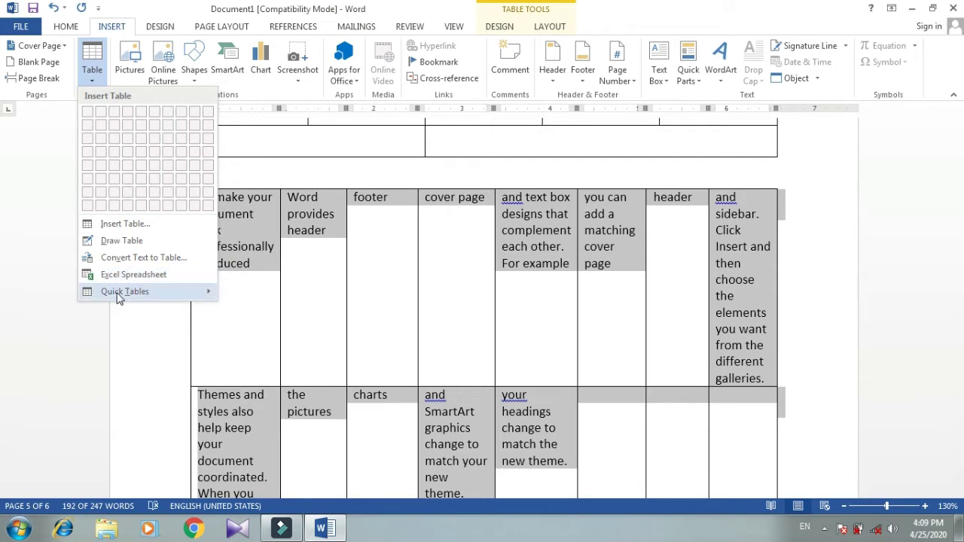
mouse_move(125, 291)
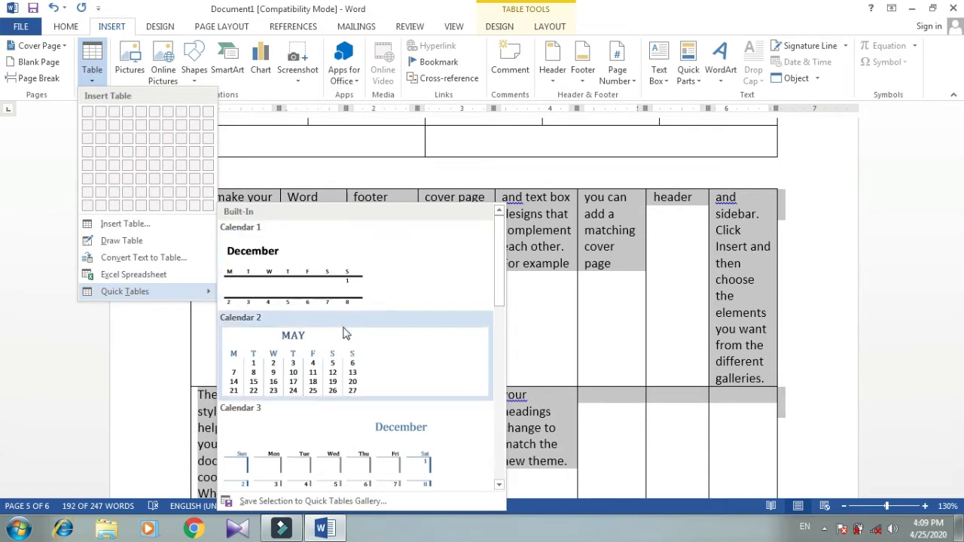
left_click(298, 370)
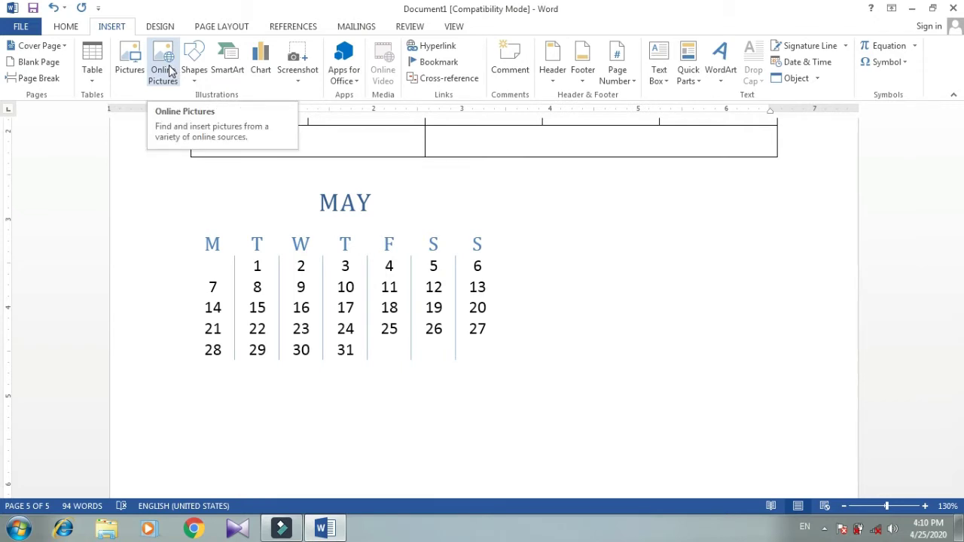
Insert the Capture1 image with the Office logo beneath the May calendar.
left_click(126, 64)
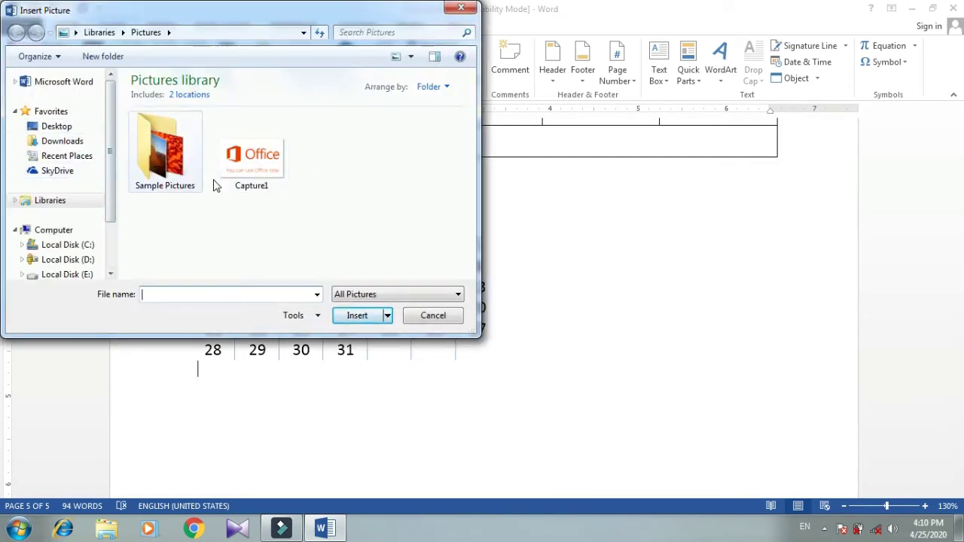
left_click(248, 160)
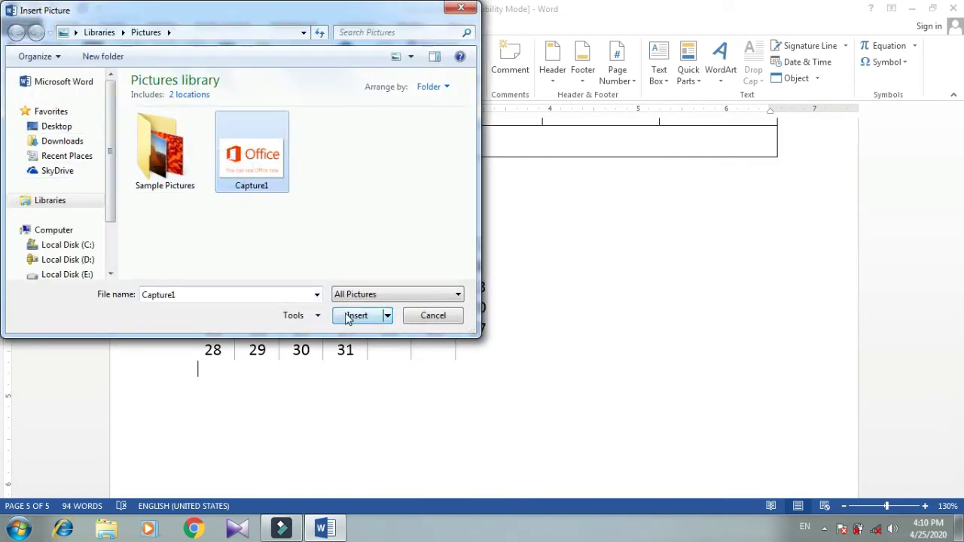
double_click(268, 162)
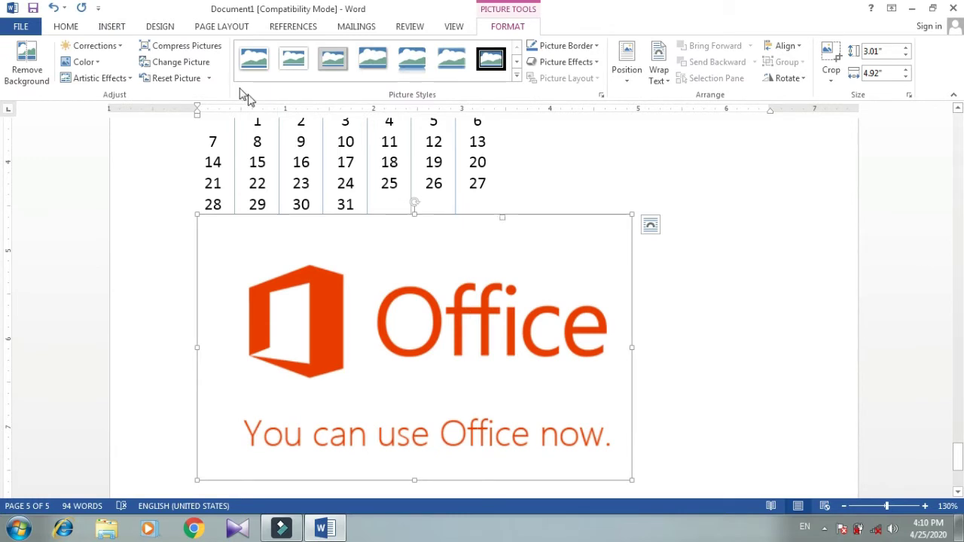
left_click(111, 27)
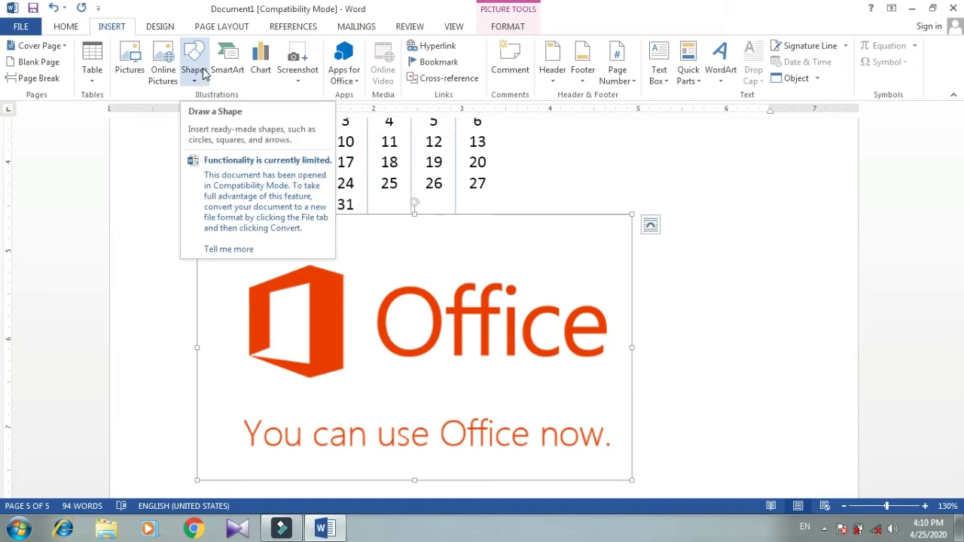
Draw a Punched Tape flowchart shape below the Office picture.
left_click(202, 72)
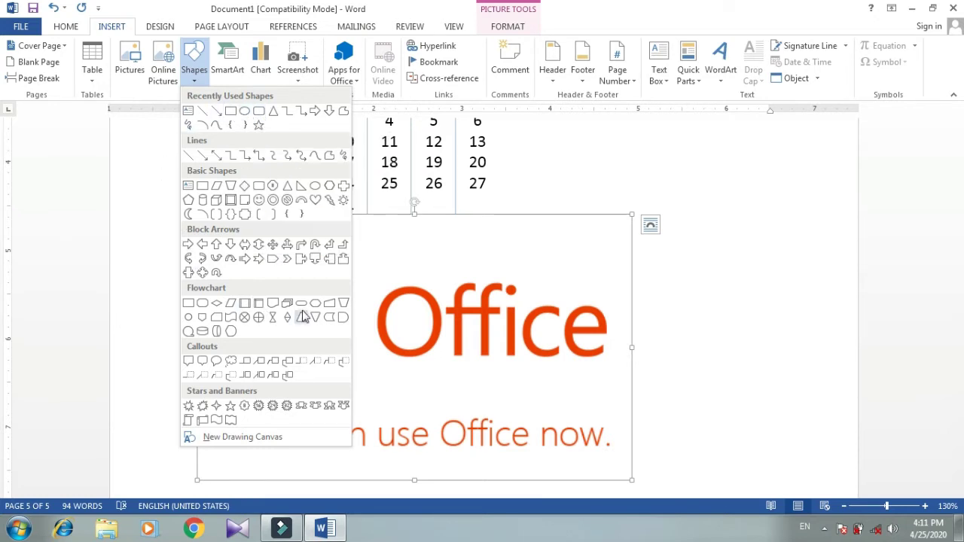
left_click(232, 318)
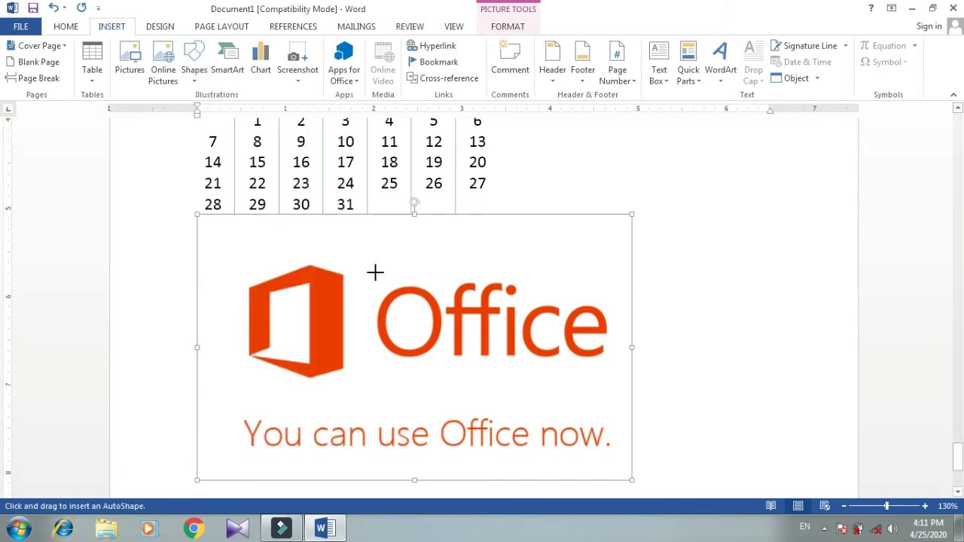
scroll(377, 271, "down", 3)
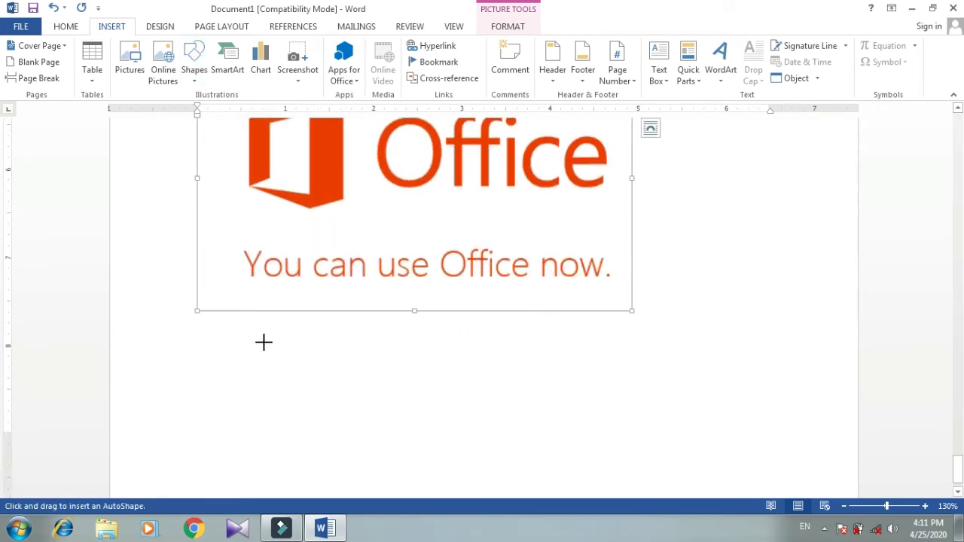
mouse_move(260, 343)
left_mouse_down()
mouse_move(563, 423)
mouse_move(592, 455)
left_mouse_up()
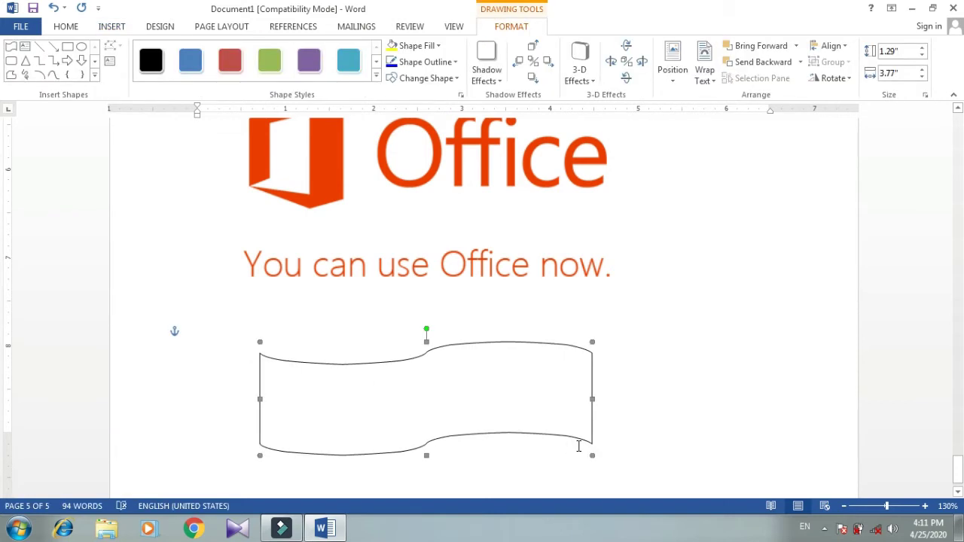
key("ctrl+z")
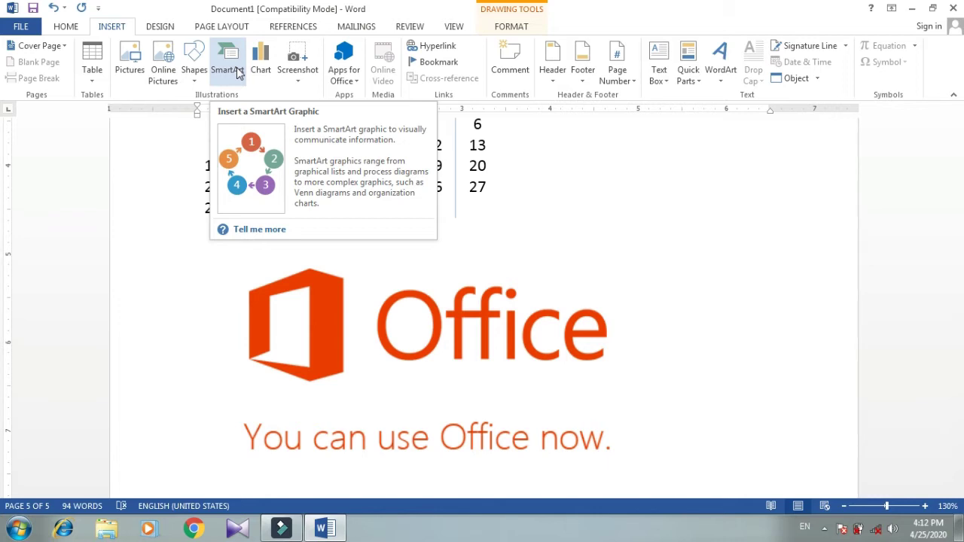
Insert a Diverging Radial SmartArt diagram.
left_click(238, 70)
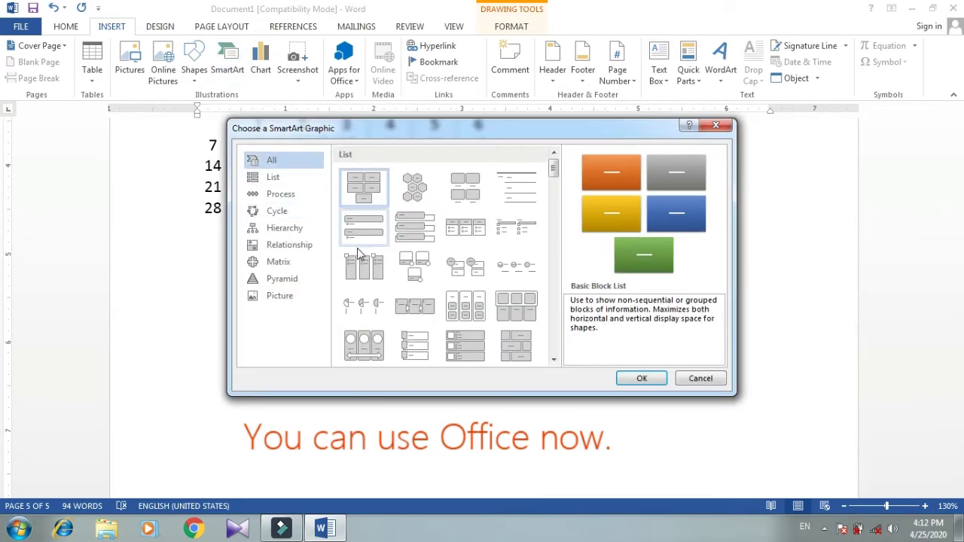
scroll(407, 257, "down", 3)
scroll(412, 253, "down", 2)
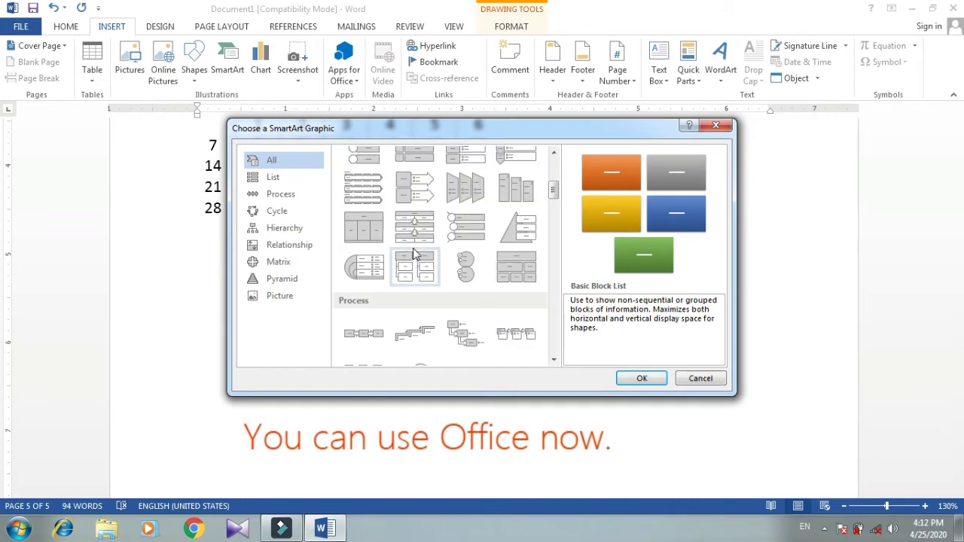
scroll(419, 252, "down", 3)
scroll(429, 247, "down", 3)
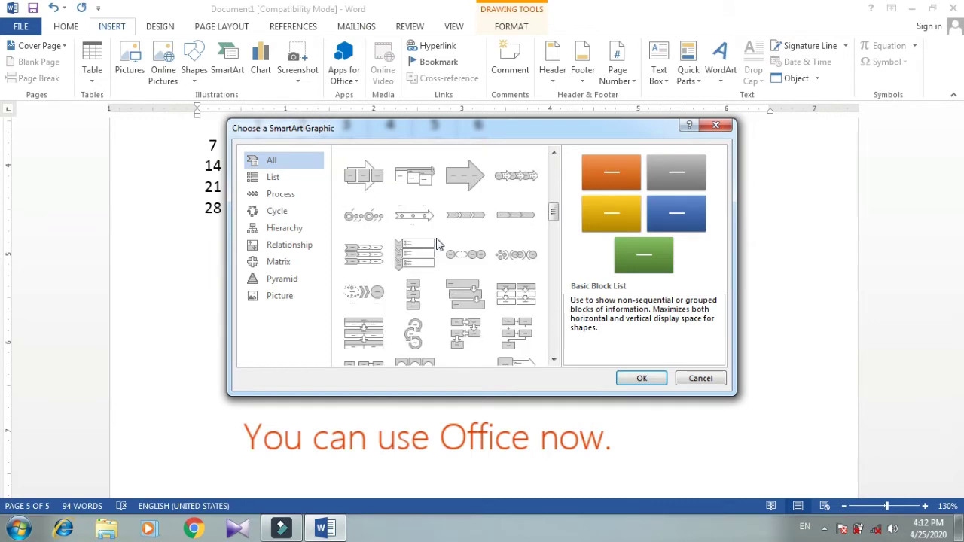
scroll(437, 243, "down", 3)
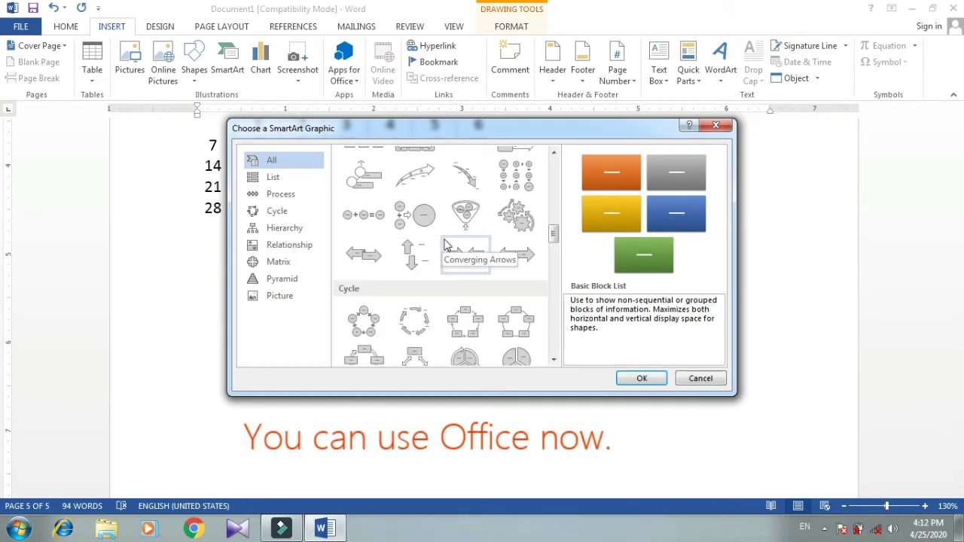
left_click(369, 325)
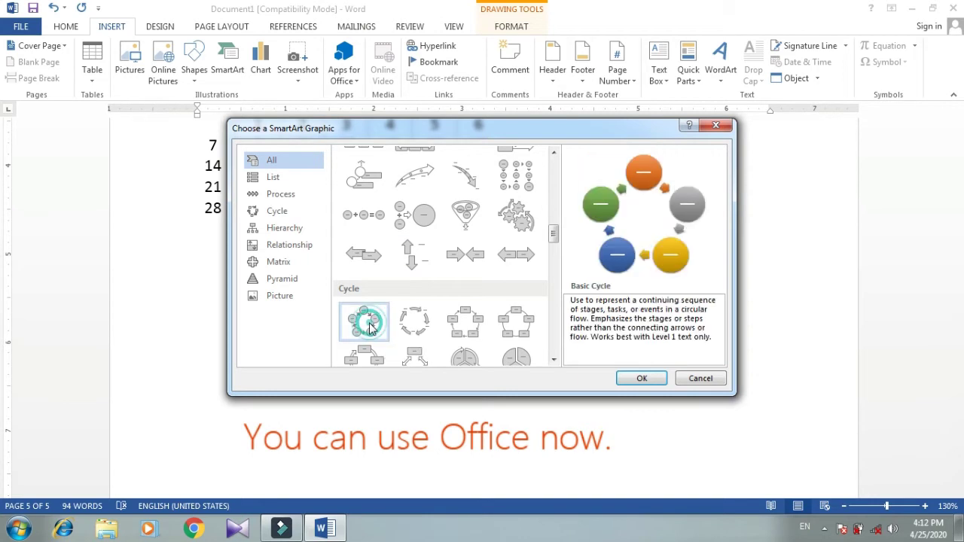
scroll(437, 318, "down", 3)
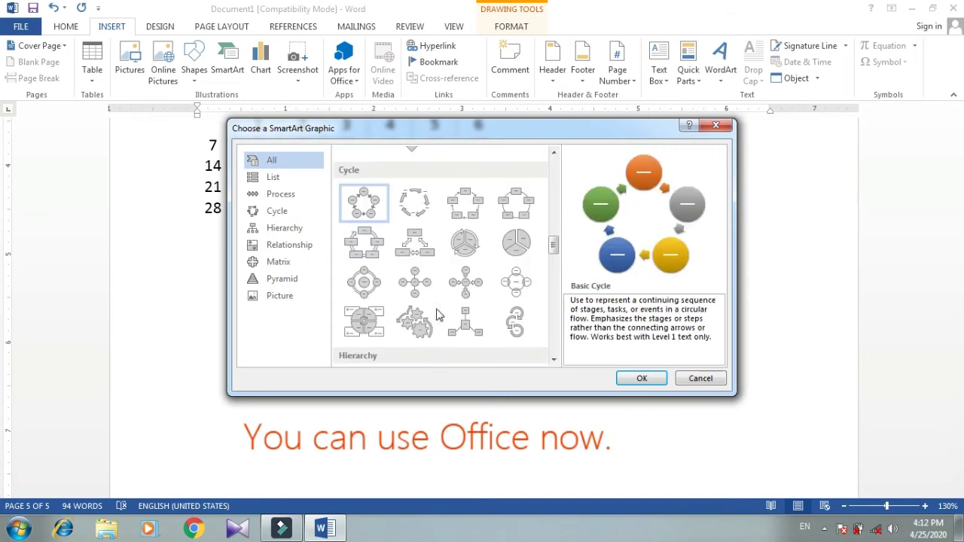
left_click(470, 282)
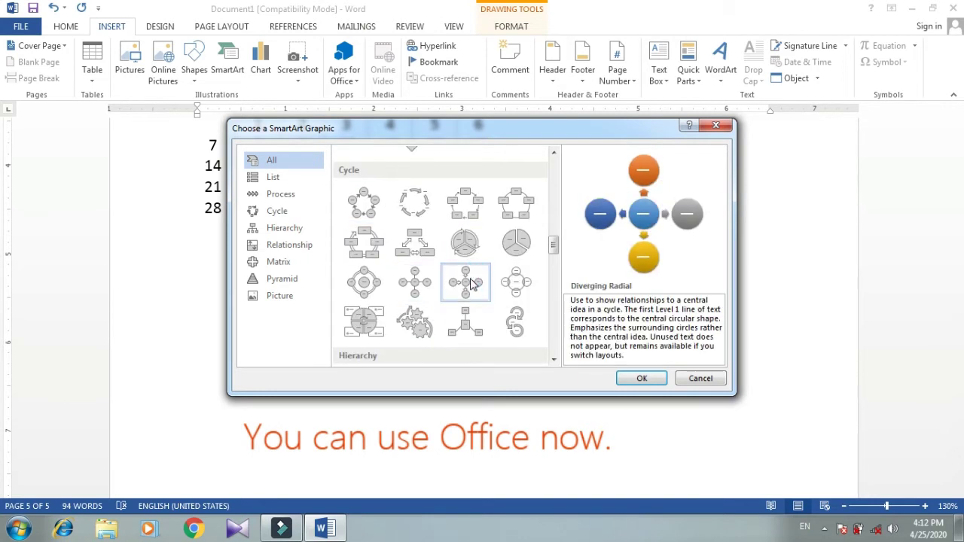
left_click(640, 379)
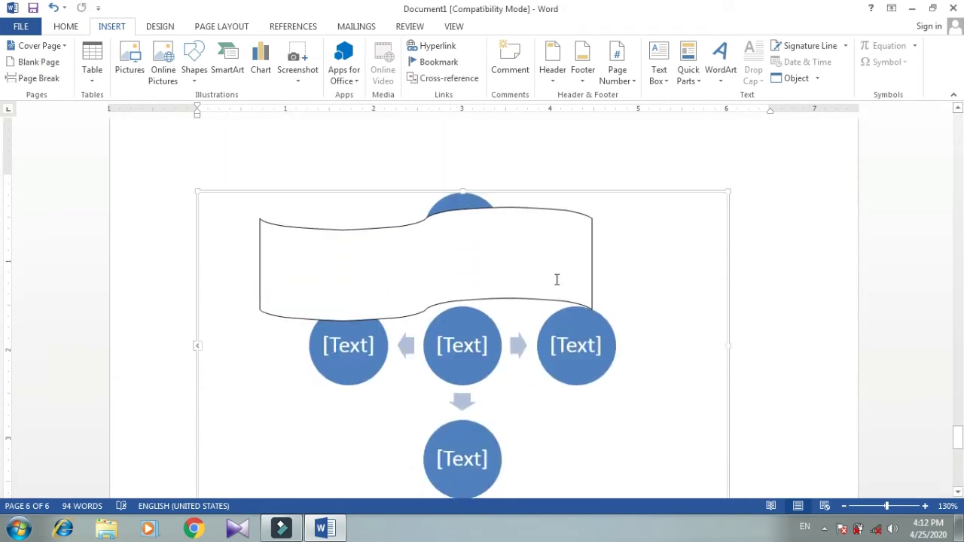
Delete the wave shape lying over the diagram.
scroll(556, 279, "down", 1)
left_click(510, 224)
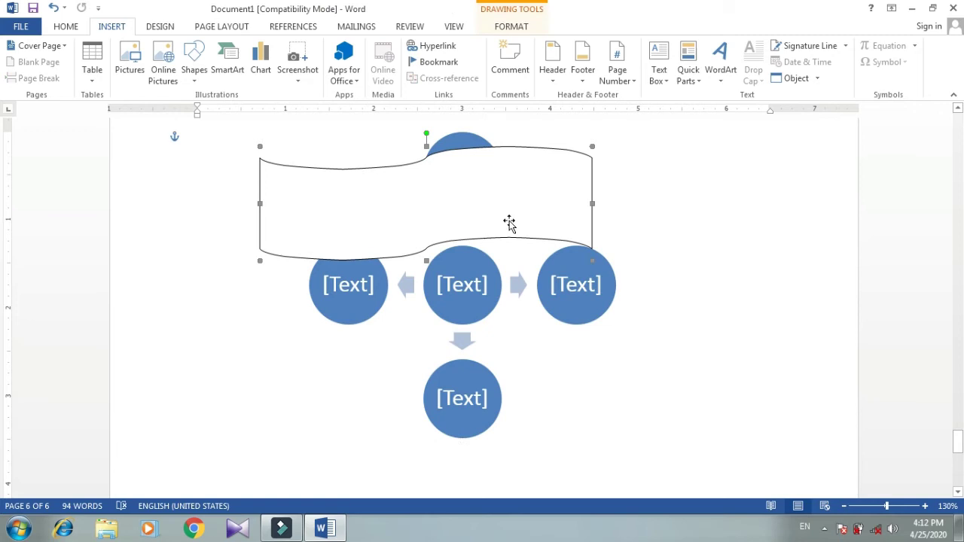
left_click(538, 149)
key("Delete")
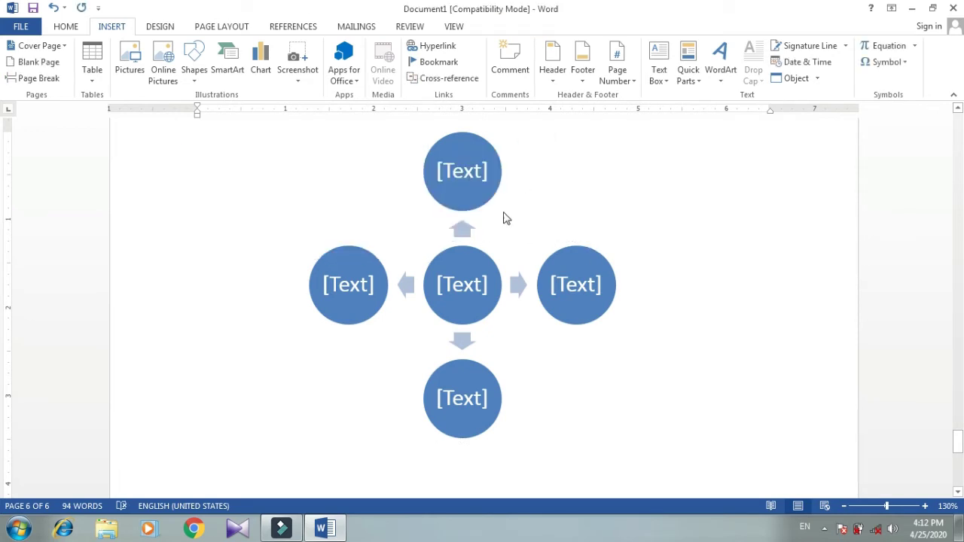
Label the centre circle 'computer' and the top circle 'digital'.
left_click(462, 284)
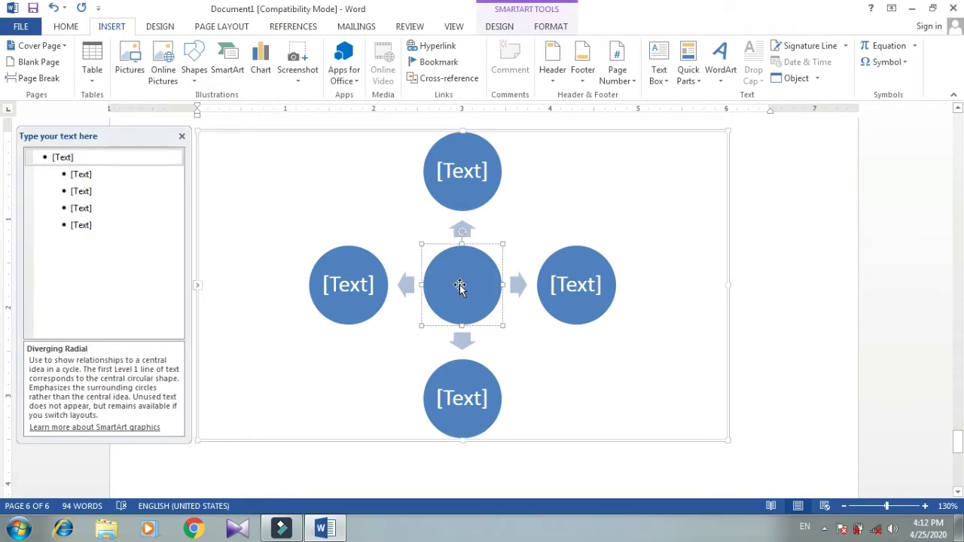
type("cpm")
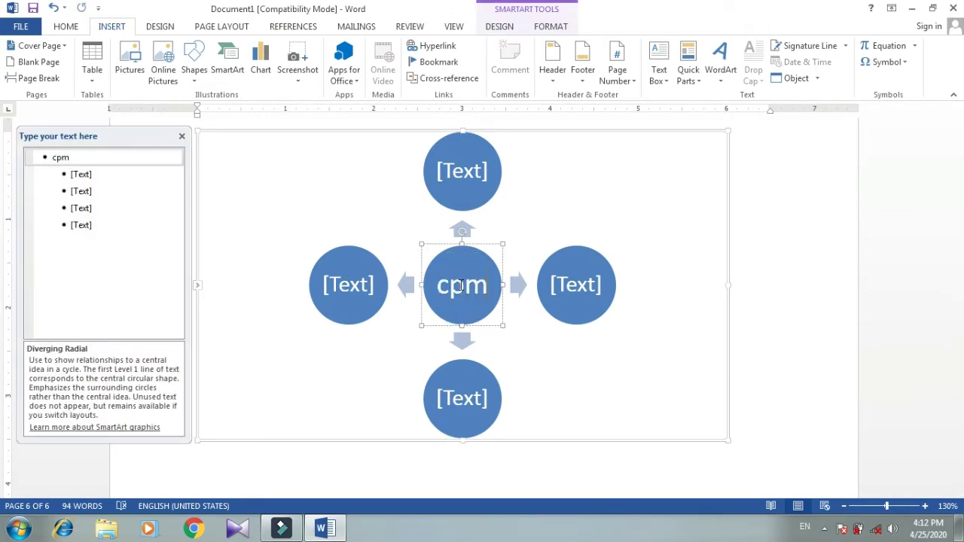
key("BackSpace")
key("BackSpace")
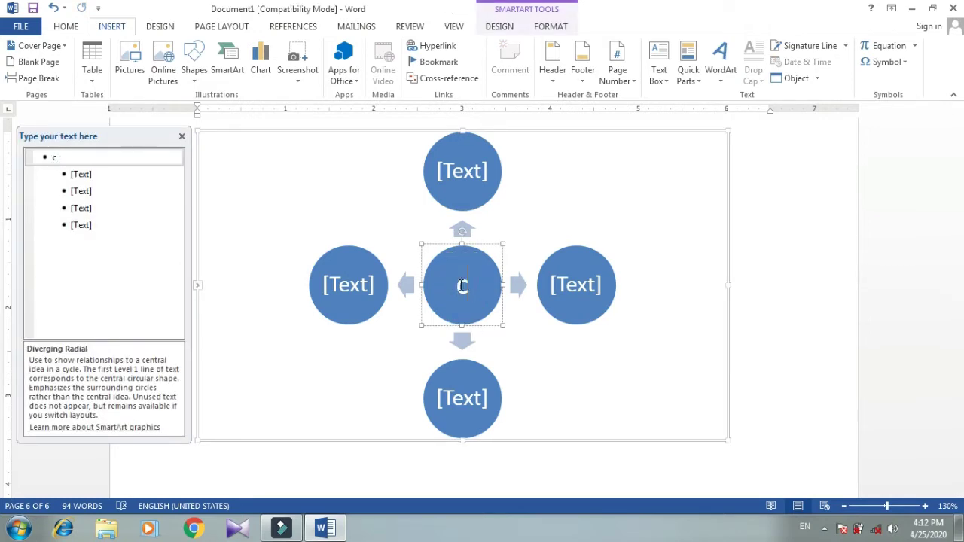
key("BackSpace")
type("com")
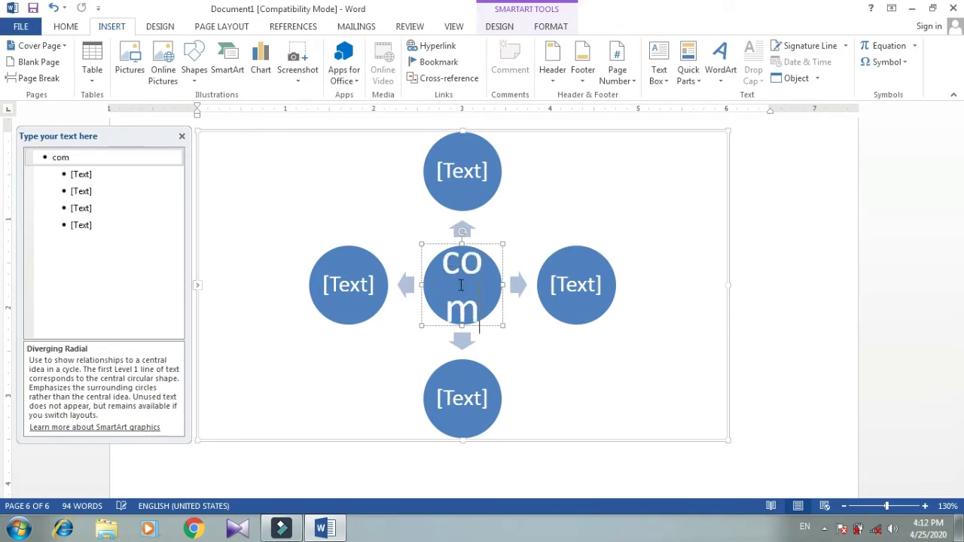
type("puter")
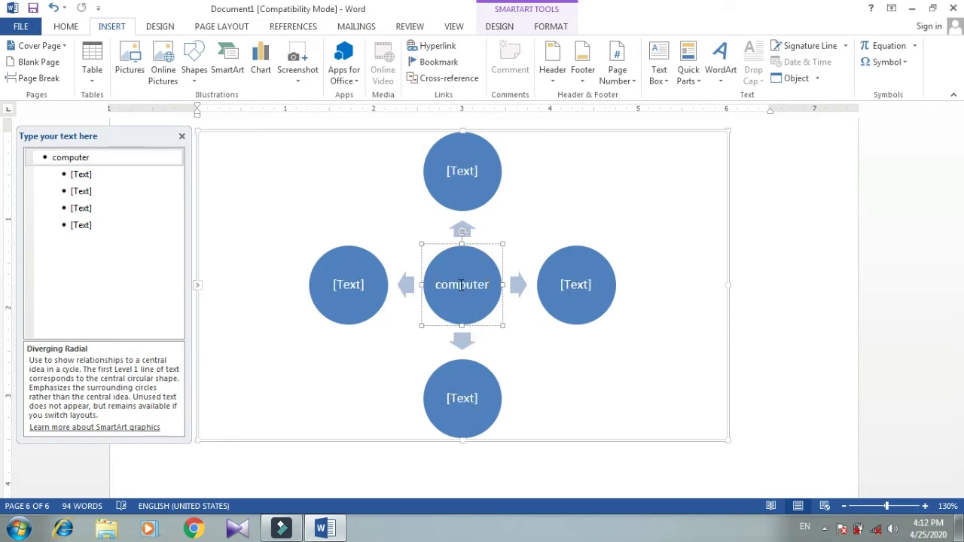
left_click(459, 175)
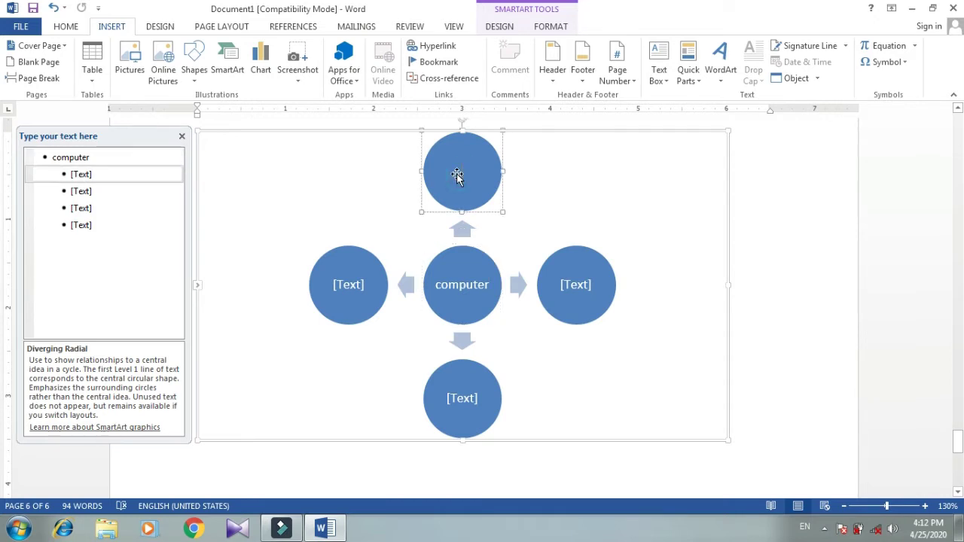
type("digig")
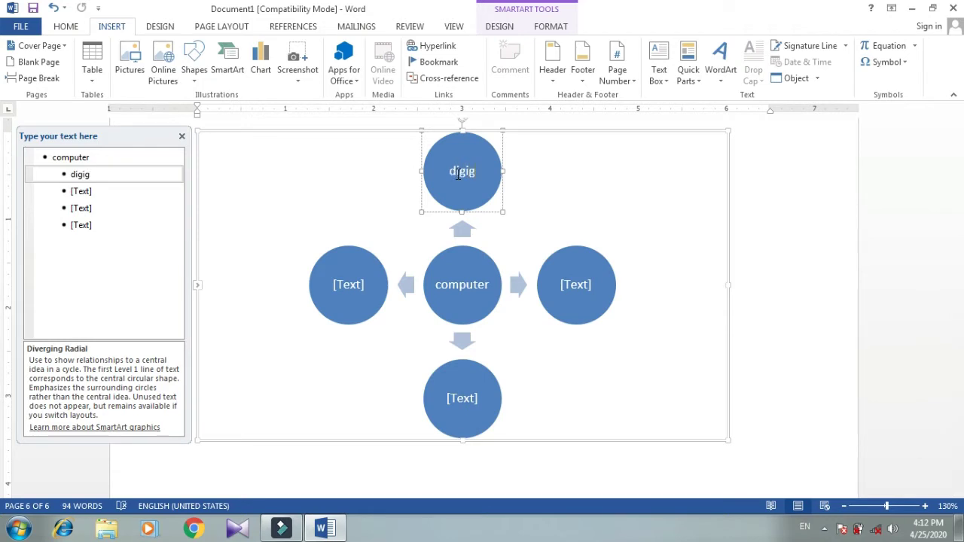
key("BackSpace")
type("tal")
Label the left circle 'analog' and the right circle 'hybrid', then select the empty bottom circle.
left_click(345, 291)
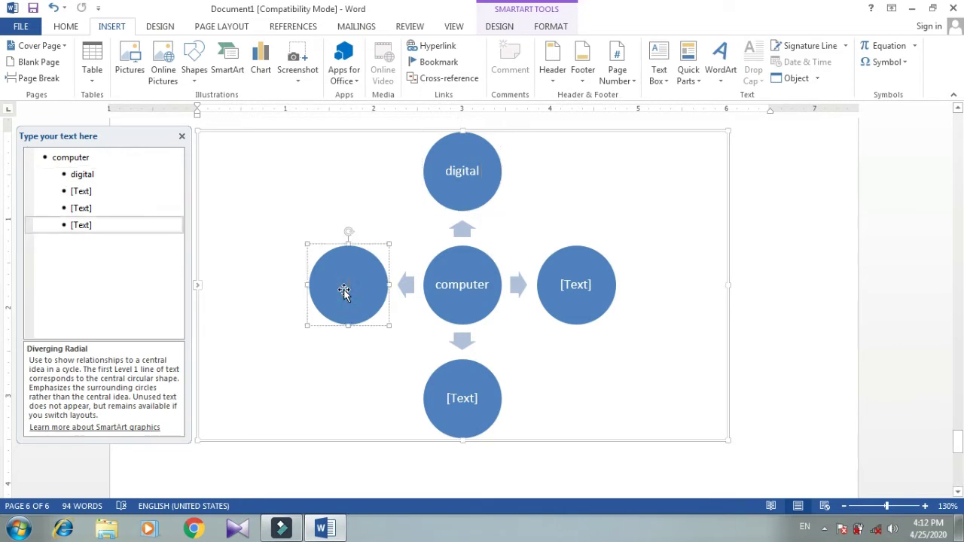
type("analo")
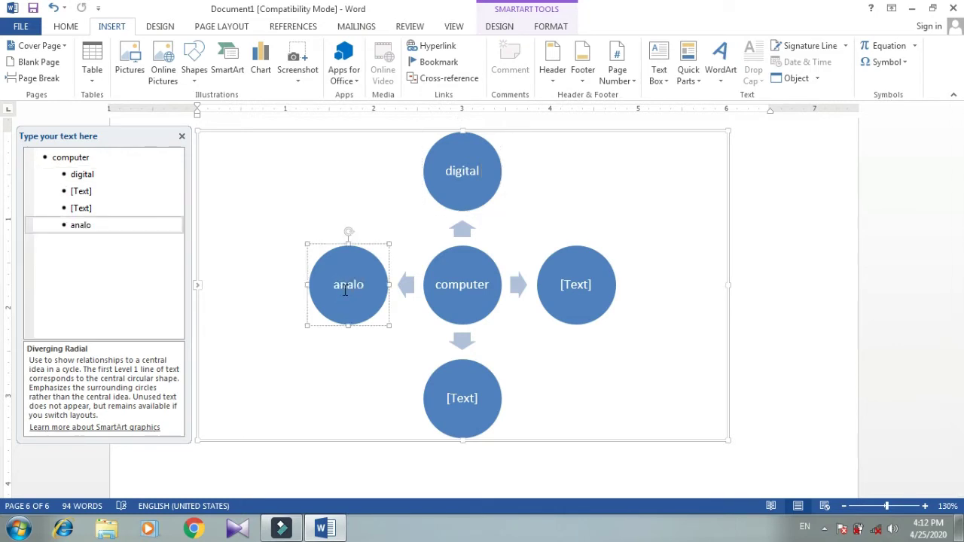
type("g")
left_click(573, 289)
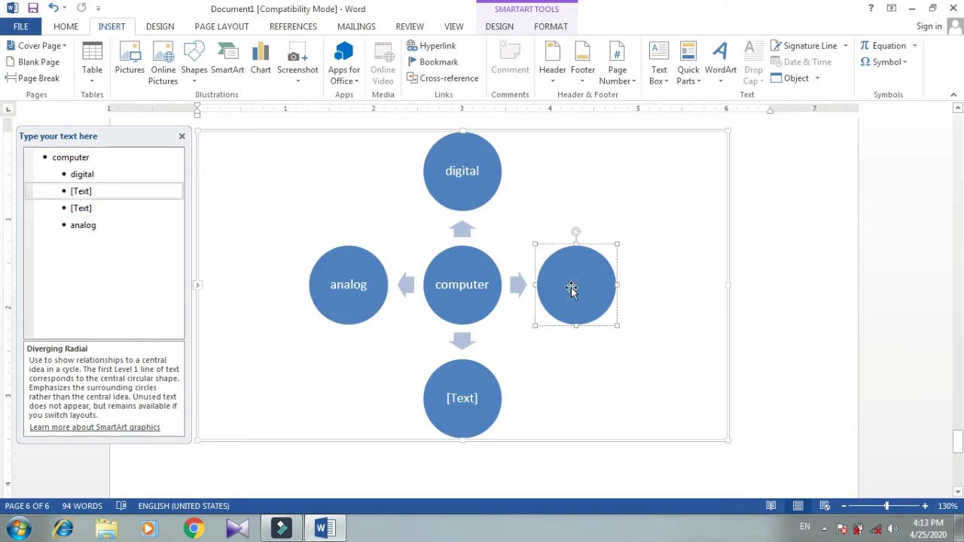
type("hyb")
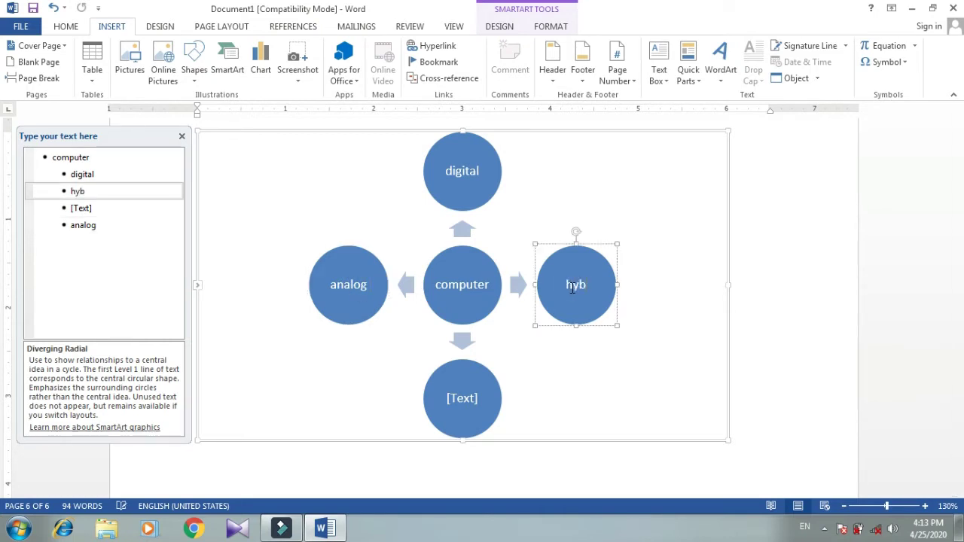
type("rid")
left_click(467, 370)
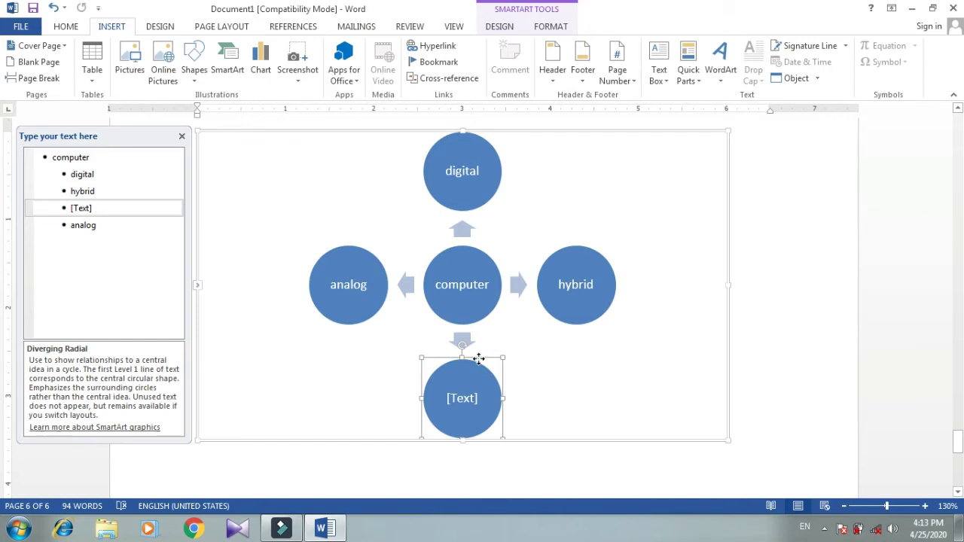
Delete the empty bottom circle and place the cursor below the diagram.
key("Delete")
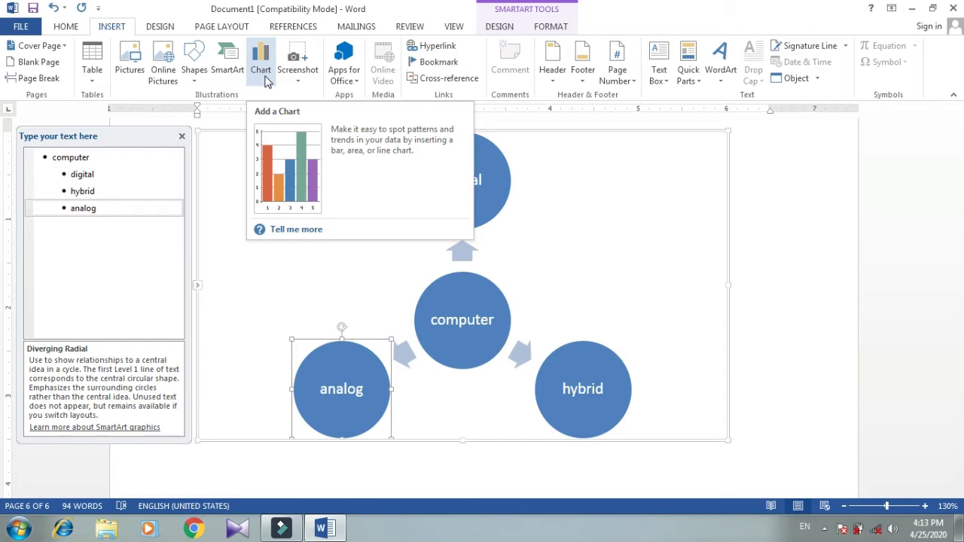
scroll(276, 249, "down", 8)
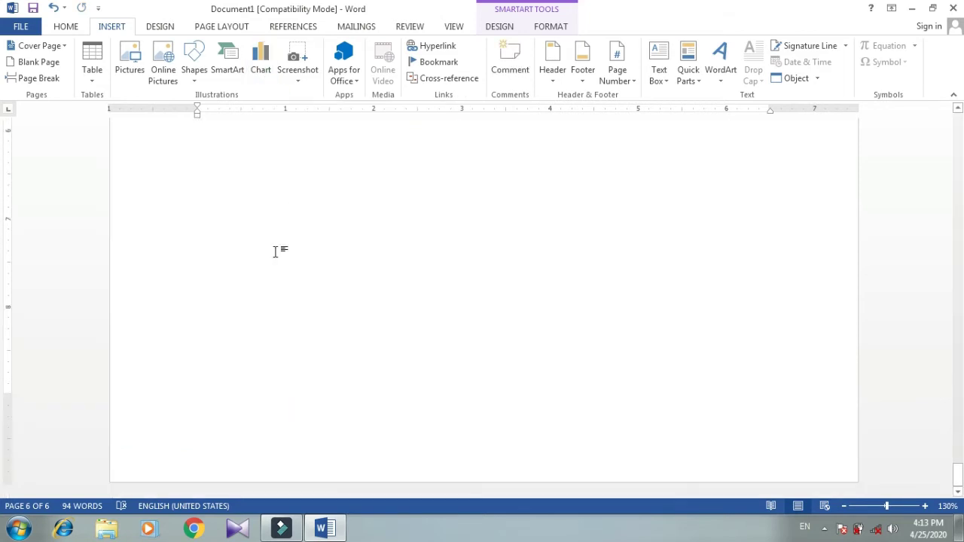
left_click(275, 251)
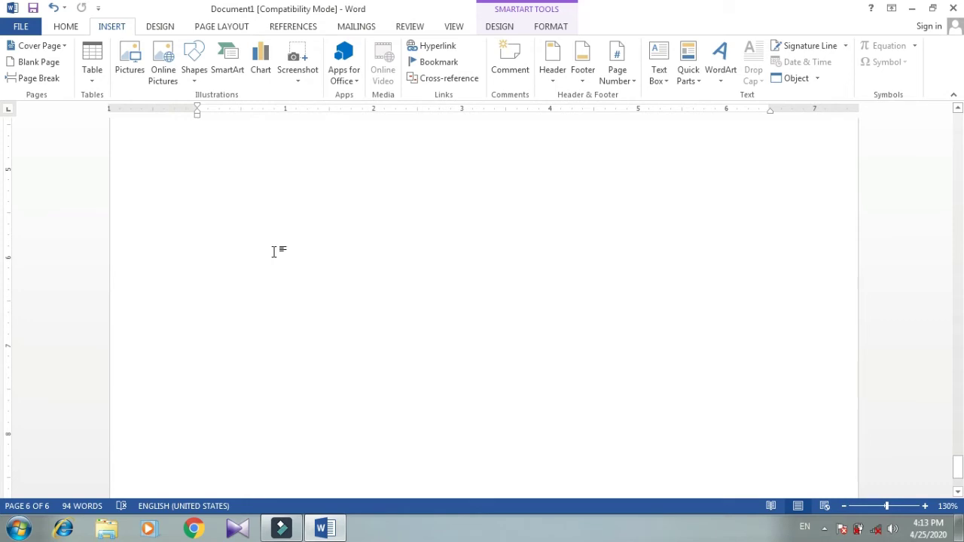
Insert a Pie chart and set its 4th Qtr Sales value (cell B5) to 3.
left_click(261, 77)
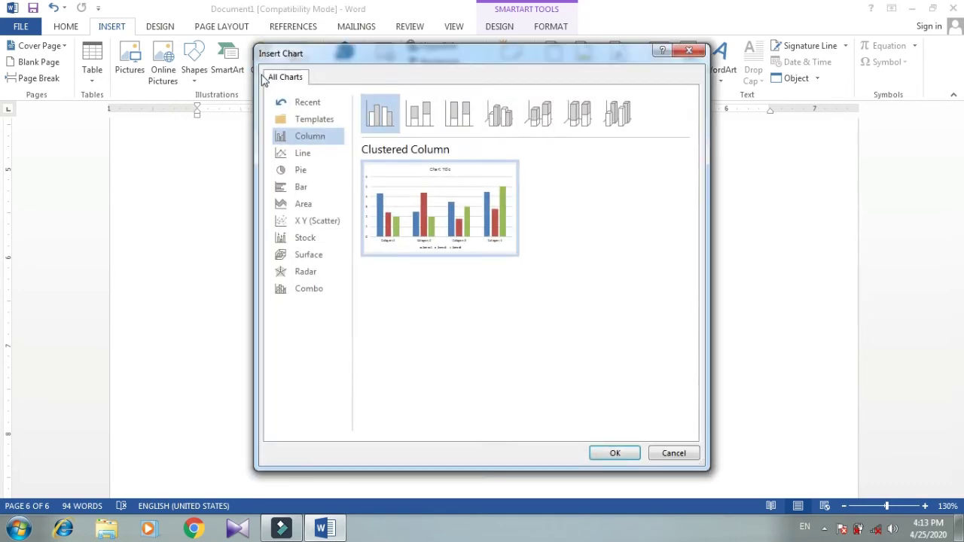
left_click(305, 155)
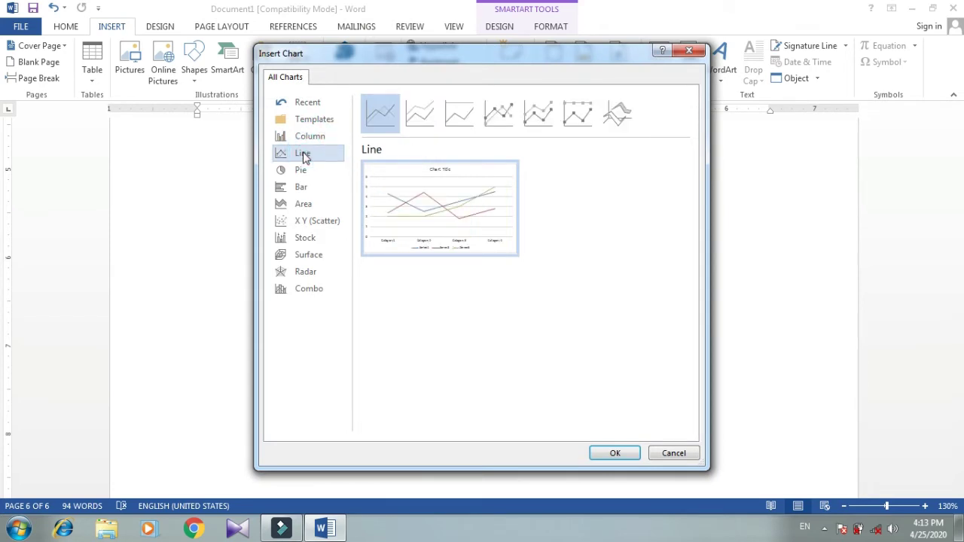
left_click(302, 172)
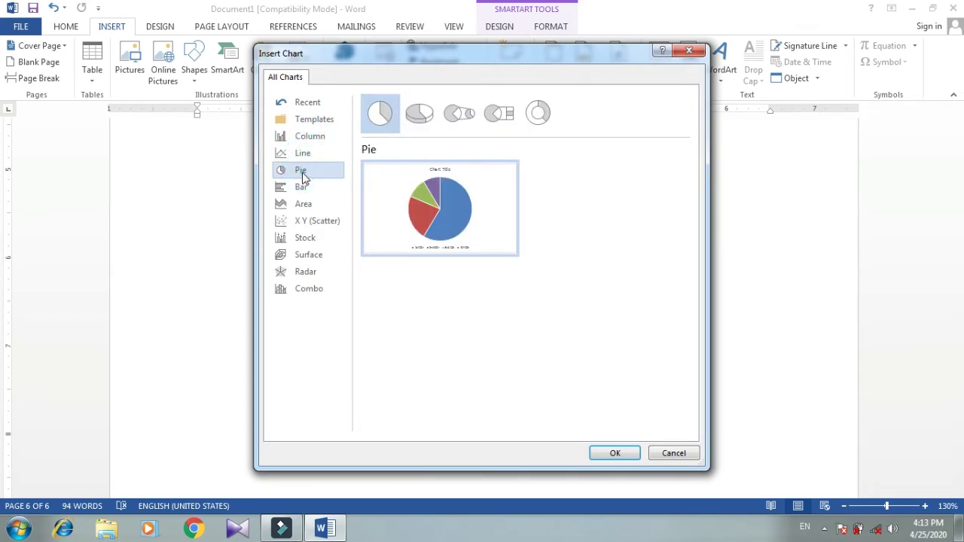
left_click(600, 450)
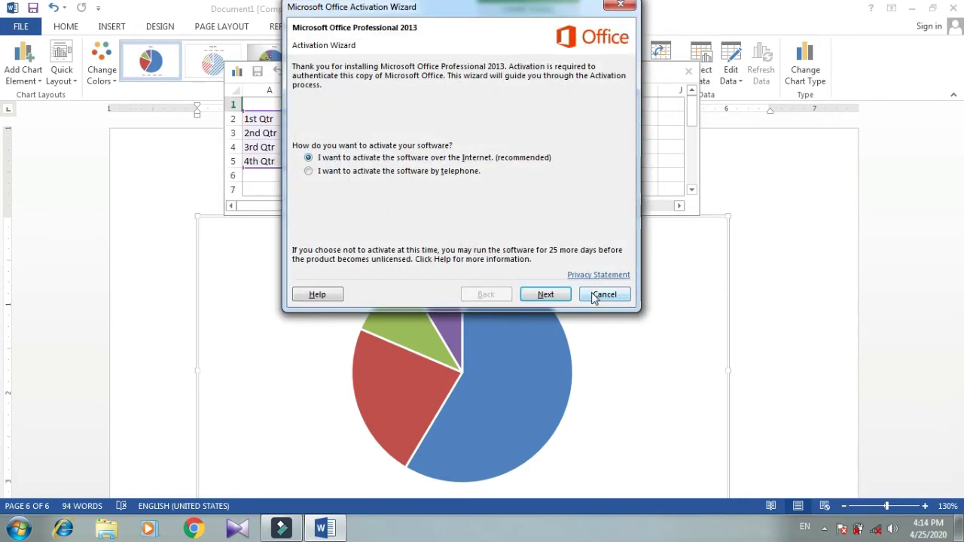
left_click(603, 295)
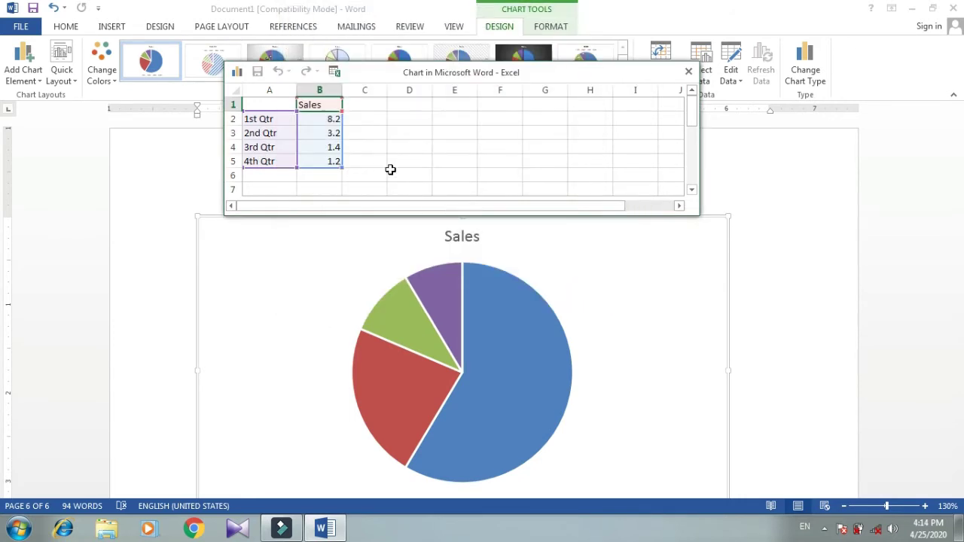
left_click(330, 162)
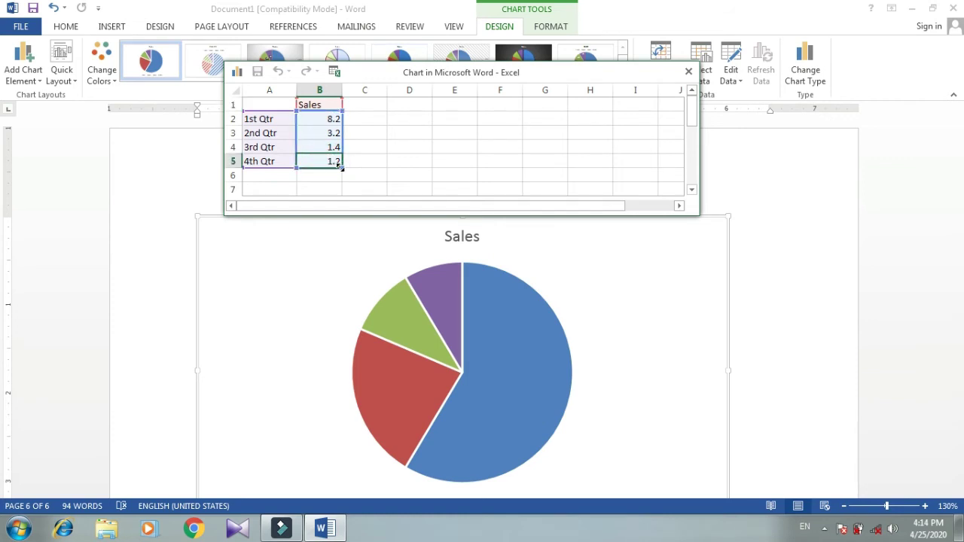
type("3")
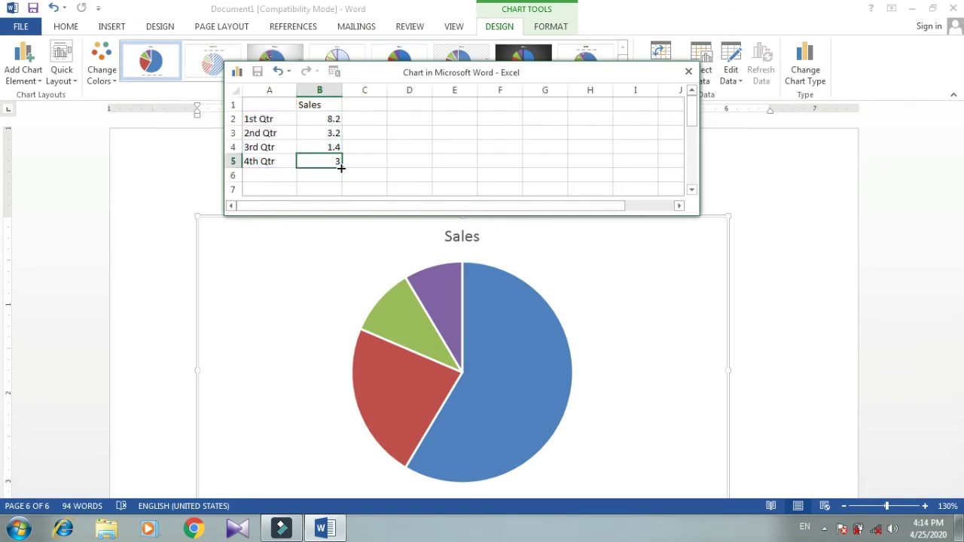
left_click(375, 177)
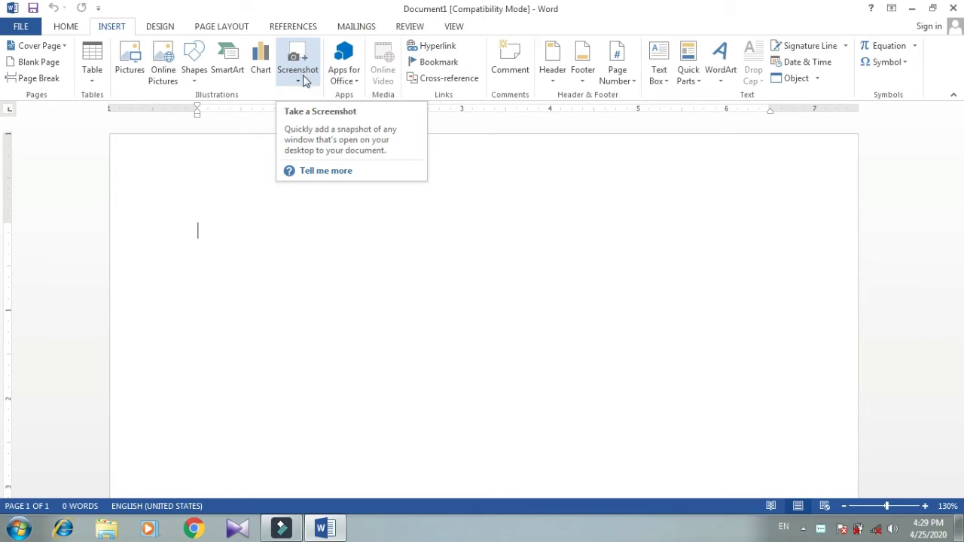
Begin typing the =rand() sample-text command at the start of the blank document.
left_click(301, 77)
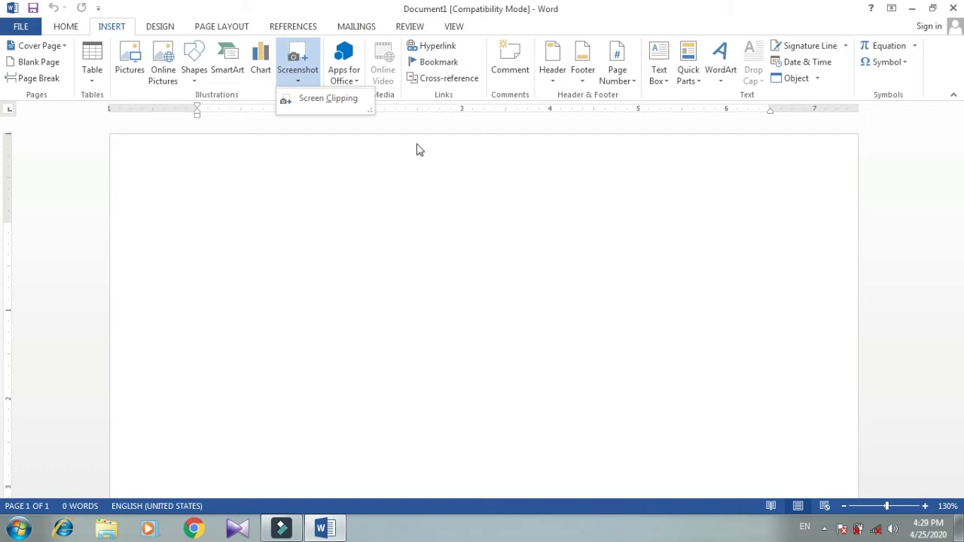
left_click(301, 209)
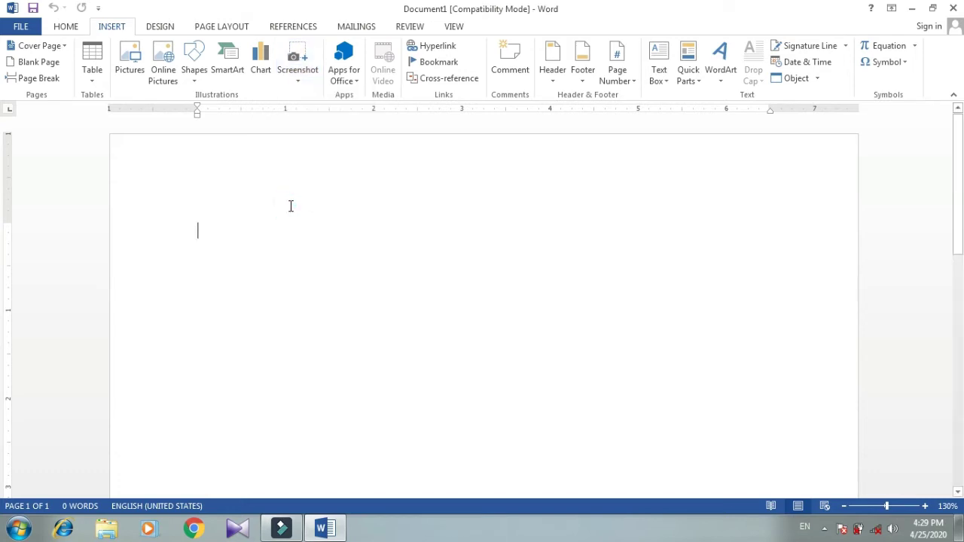
type("=")
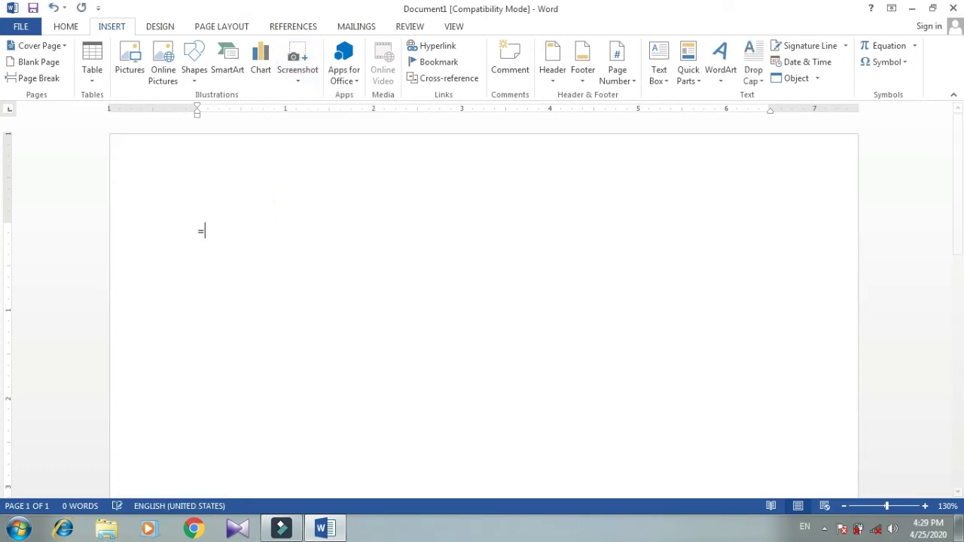
type("r")
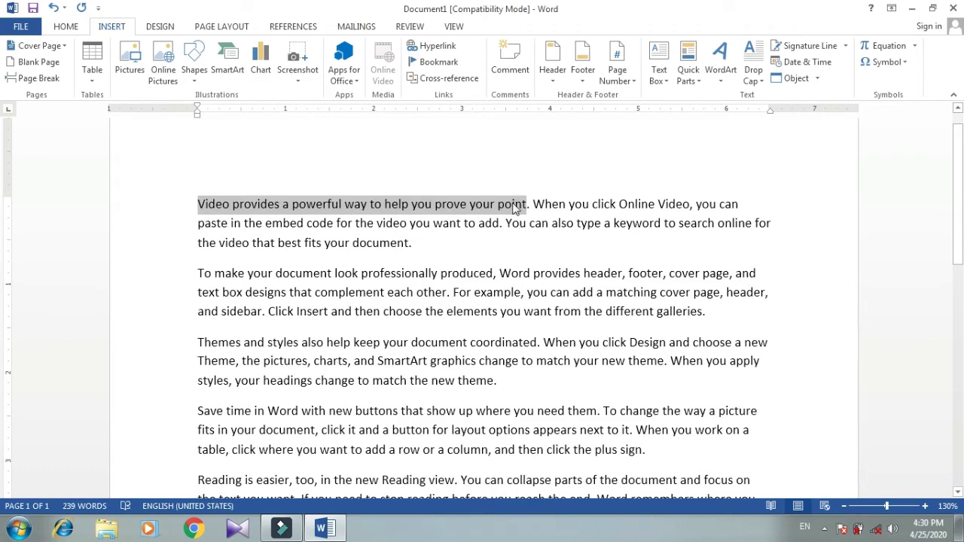
Hyperlink the opening sentence to the existing file 222.PNG.
left_click(437, 47)
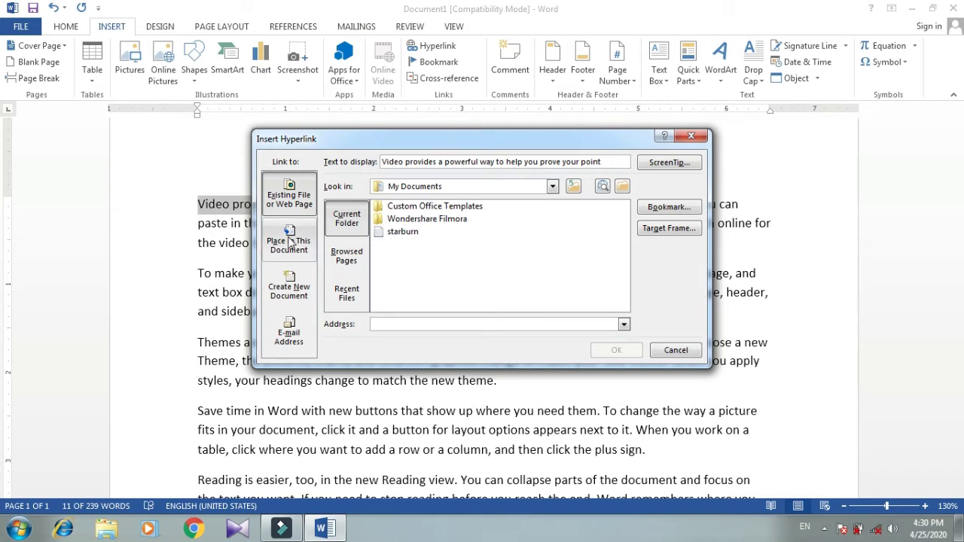
left_click(292, 285)
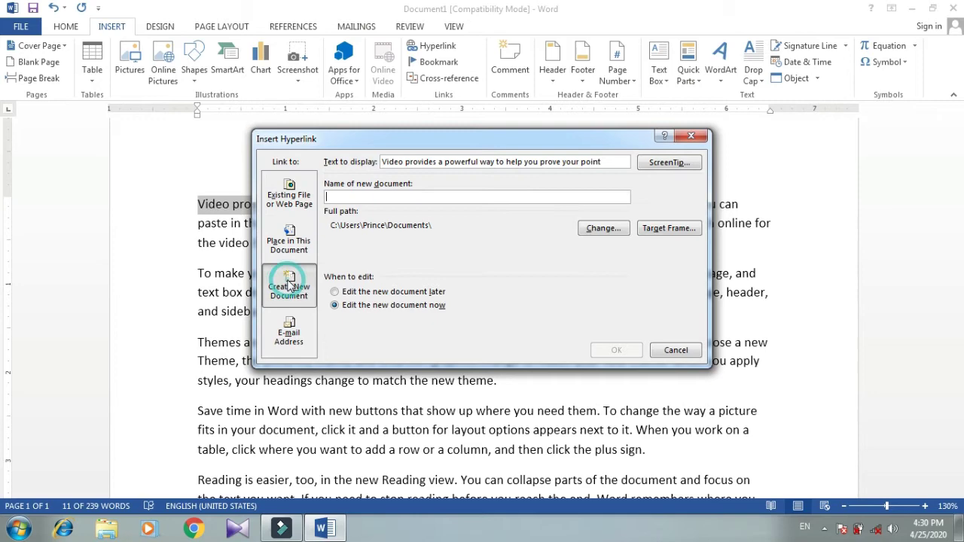
left_click(291, 332)
left_click(289, 195)
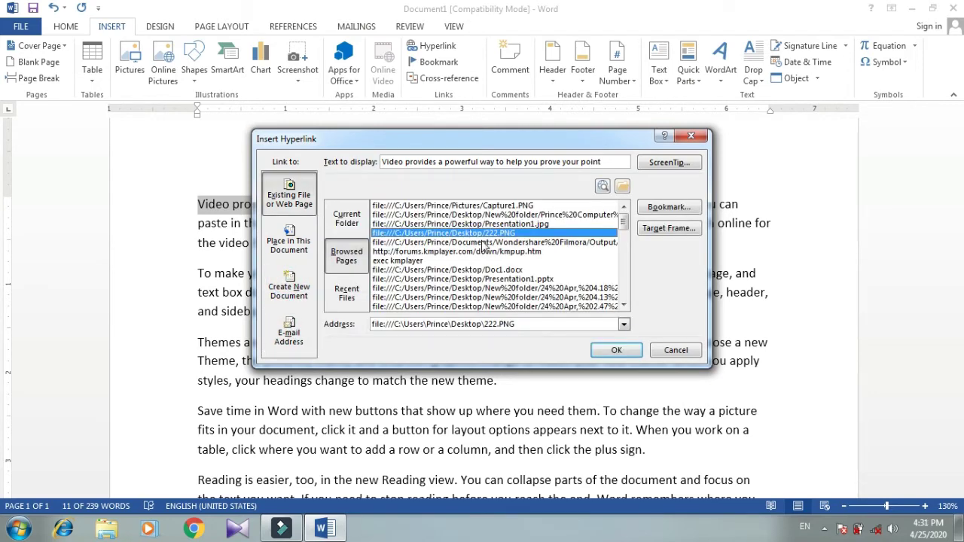
left_click(604, 352)
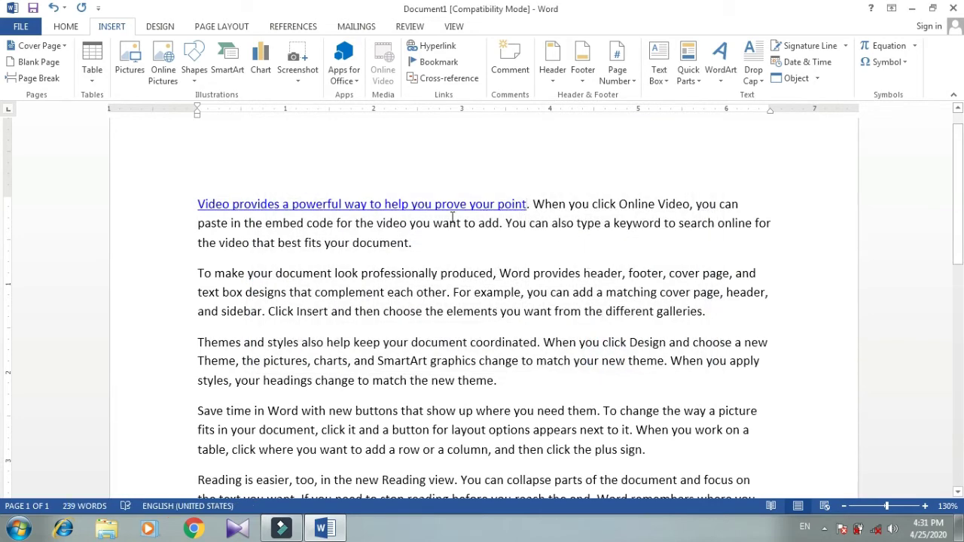
Follow the hyperlink past the security notice to view 222.PNG, then close the image window.
left_click(450, 211, "ctrl")
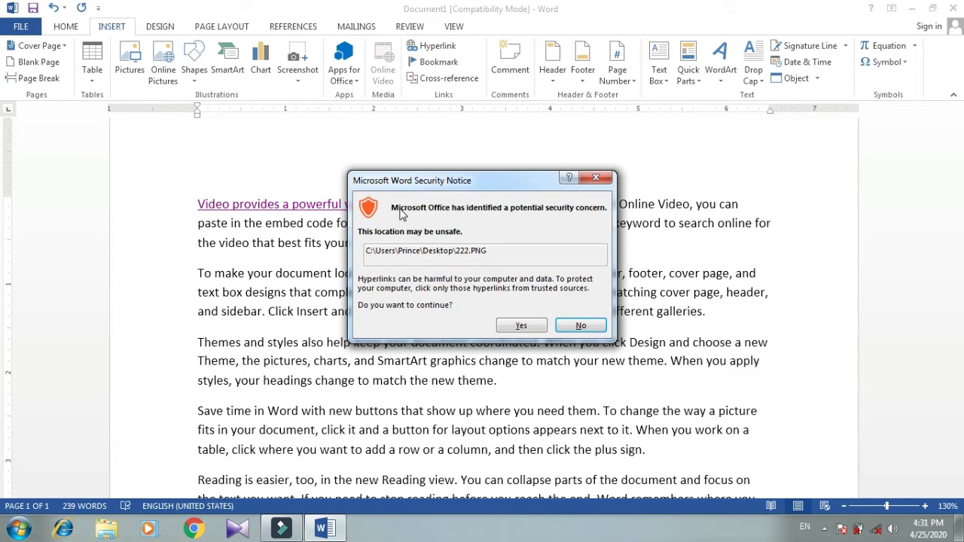
left_click(521, 326)
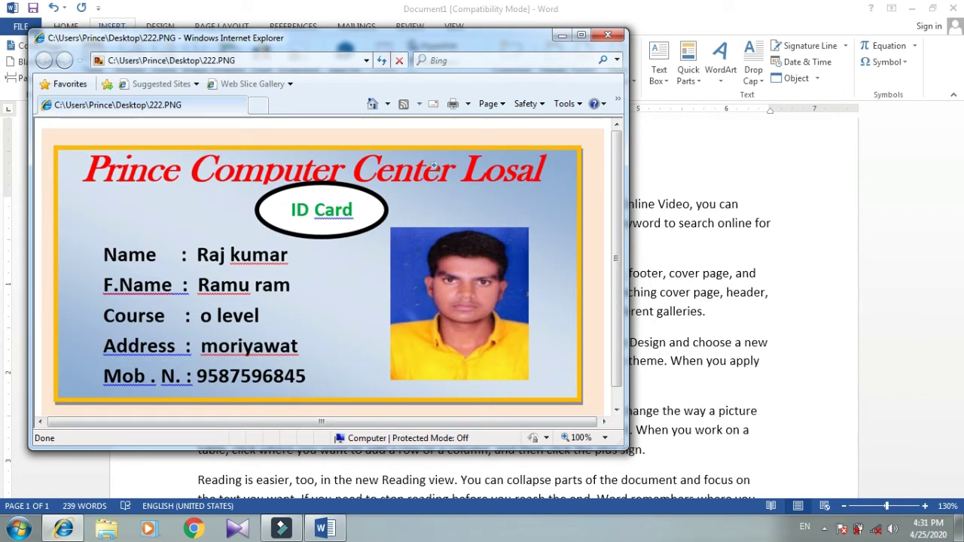
left_click(607, 35)
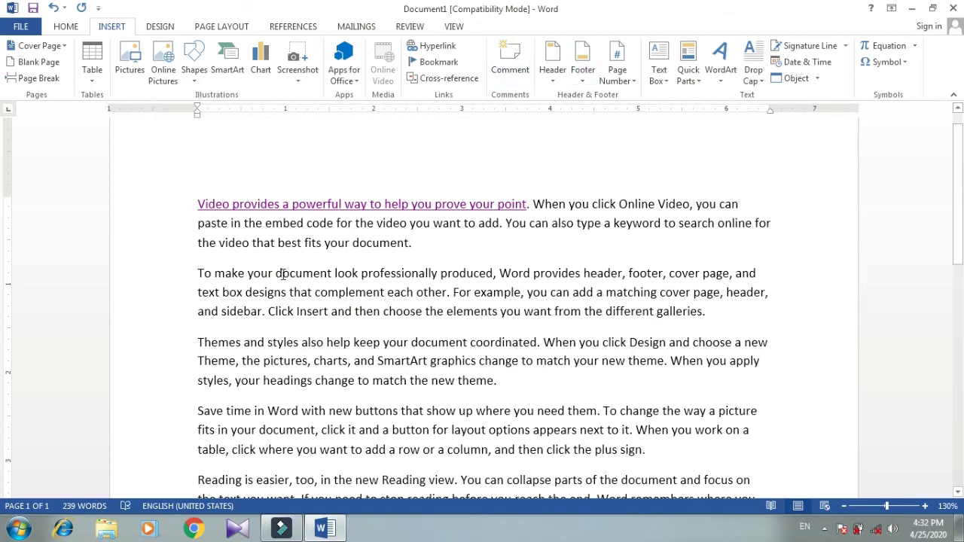
Bookmark the paragraph beginning 'To make your document' as school.
left_click(205, 274)
mouse_move(201, 274)
left_mouse_down()
mouse_move(659, 340)
mouse_move(715, 323)
left_mouse_up()
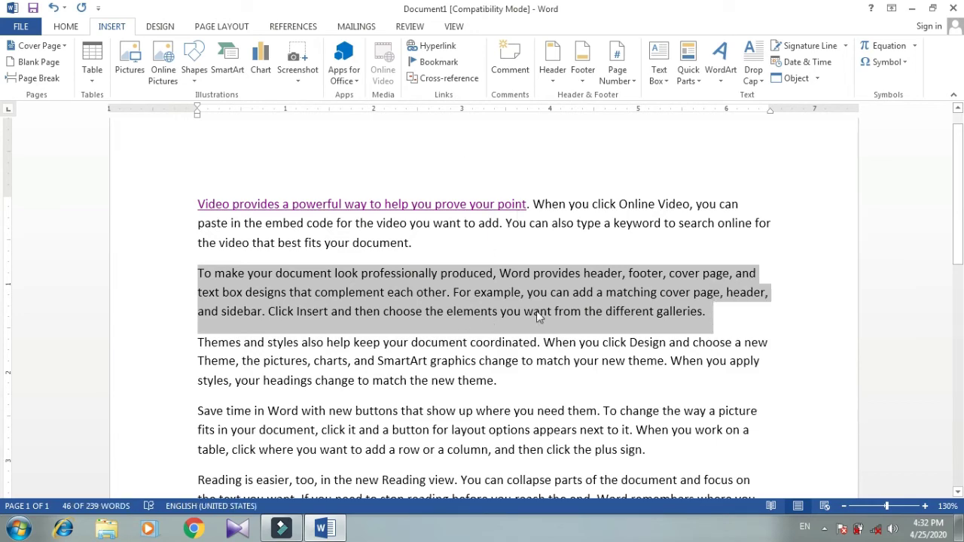
left_click(438, 63)
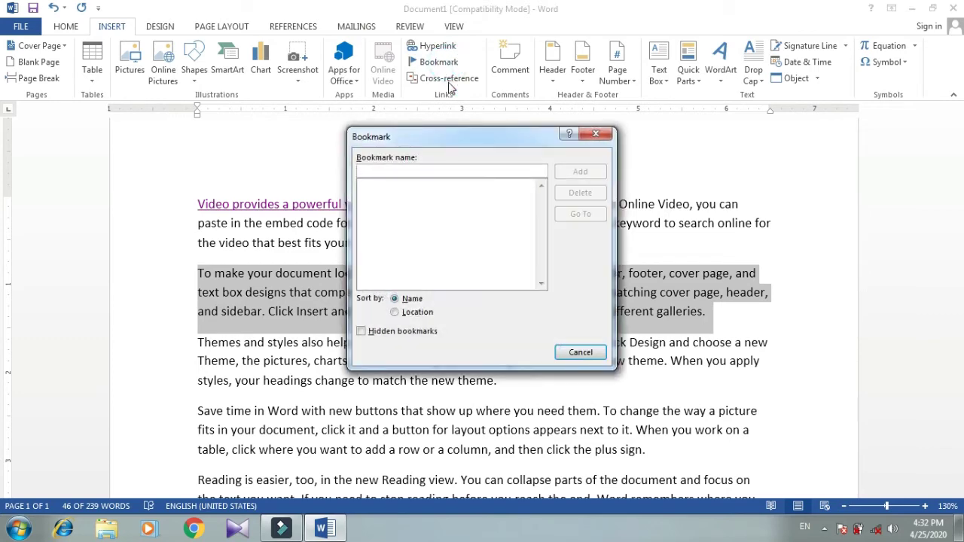
left_click(395, 169)
type("s")
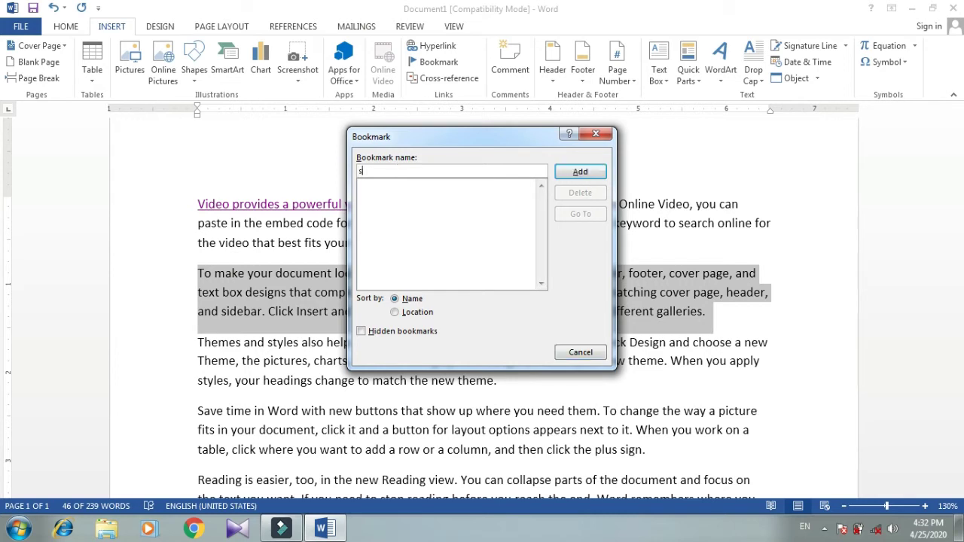
type("ch")
type("ool")
left_click(581, 172)
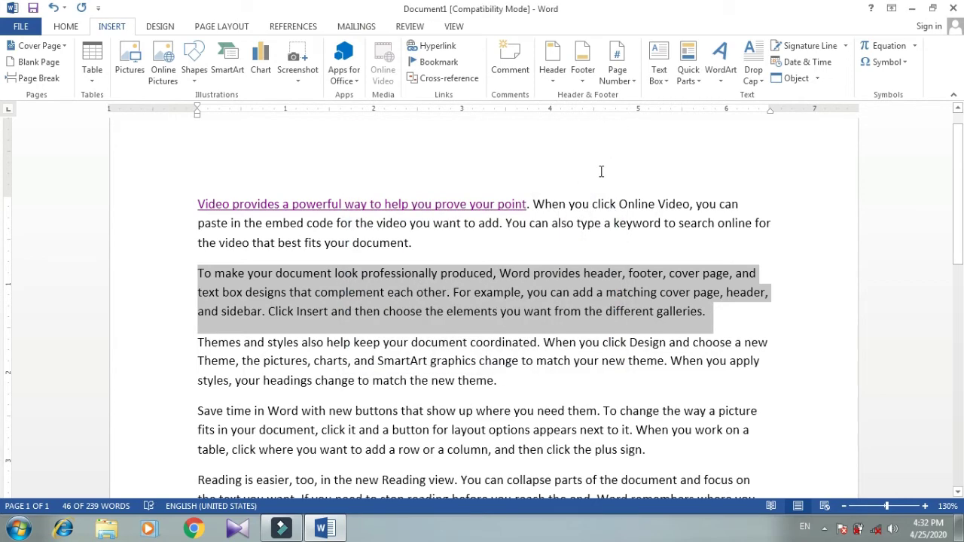
Bookmark the 'Themes and styles' paragraph as center.
left_click(312, 344)
mouse_move(197, 343)
left_mouse_down()
mouse_move(413, 389)
mouse_move(529, 396)
left_mouse_up()
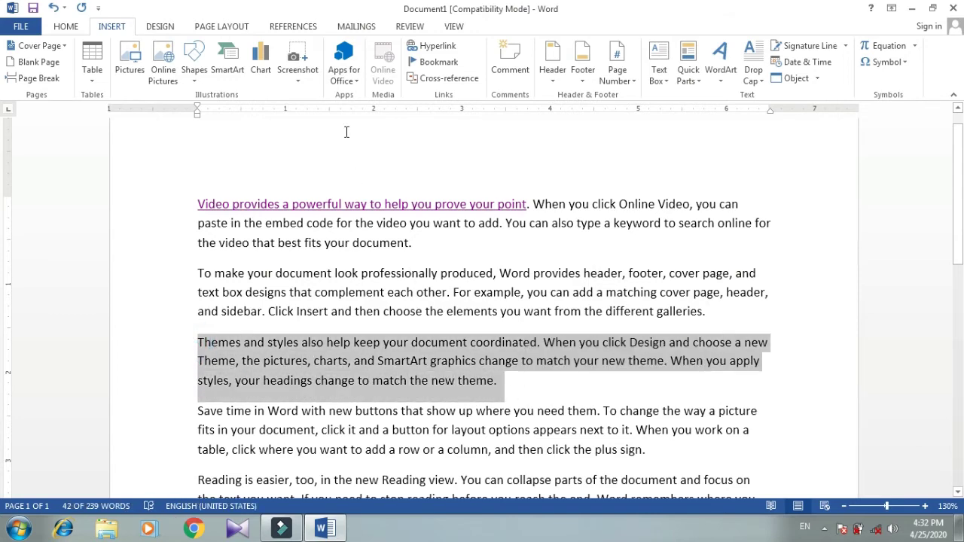
left_click(437, 63)
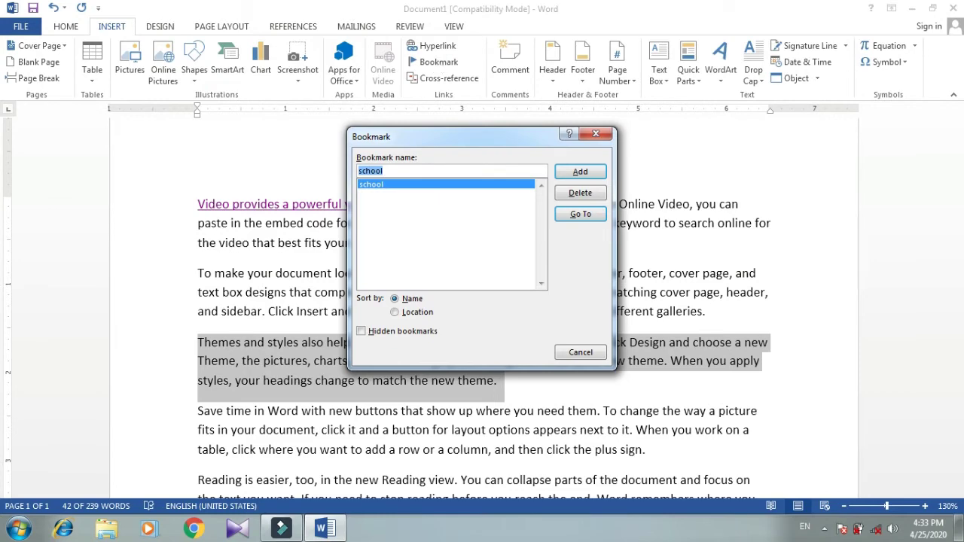
type("center")
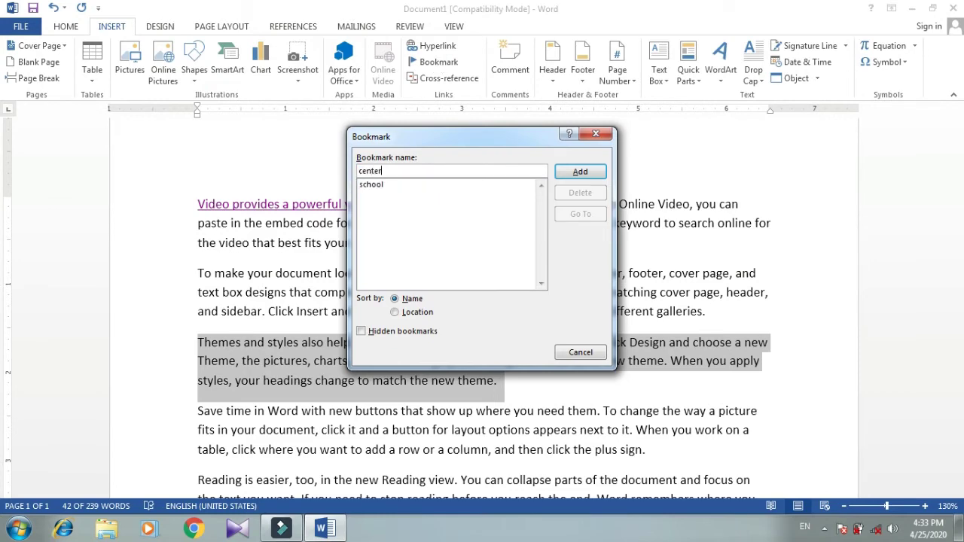
left_click(595, 172)
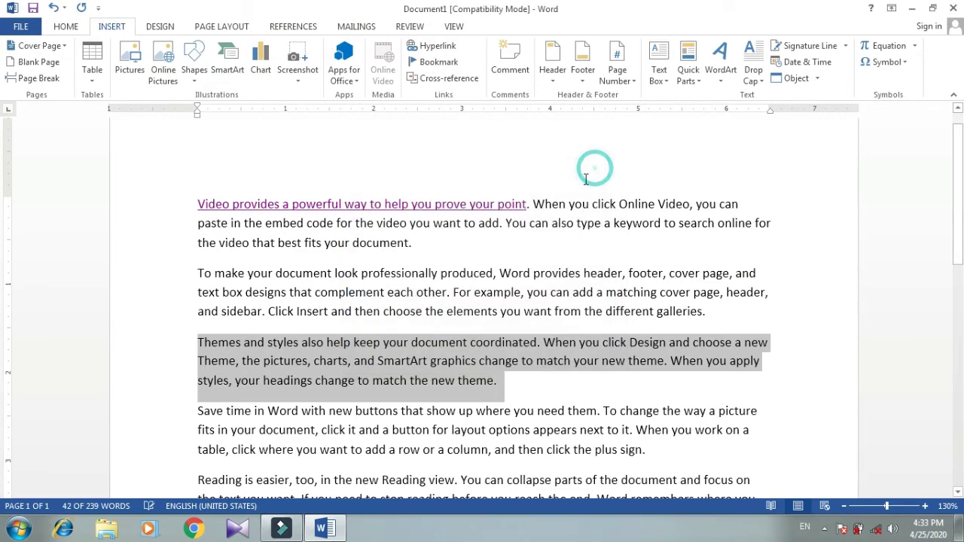
Clear the selection and jump to the school bookmark's paragraph from the Bookmark dialog.
left_click(595, 273)
scroll(603, 268, "down", 5)
scroll(614, 262, "down", 5)
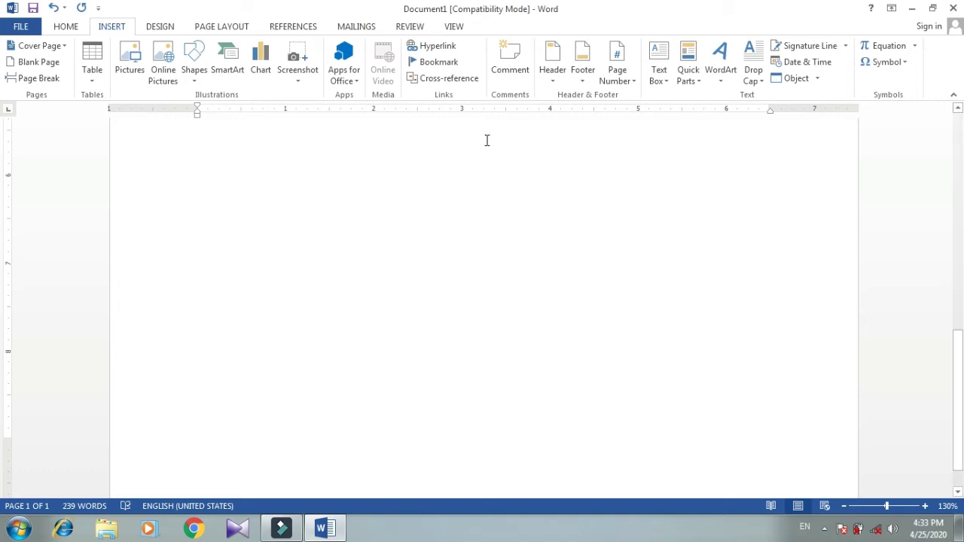
left_click(441, 63)
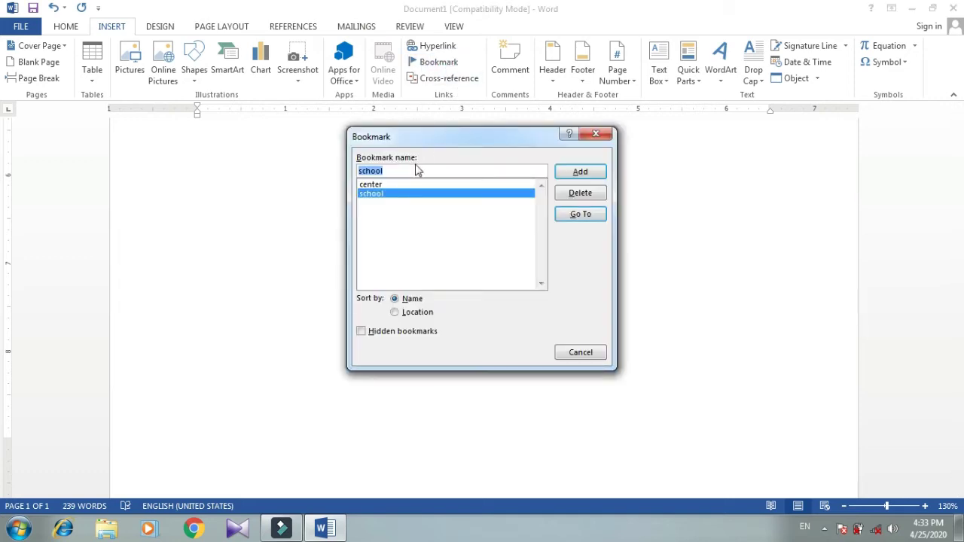
left_click(382, 196)
left_click(575, 215)
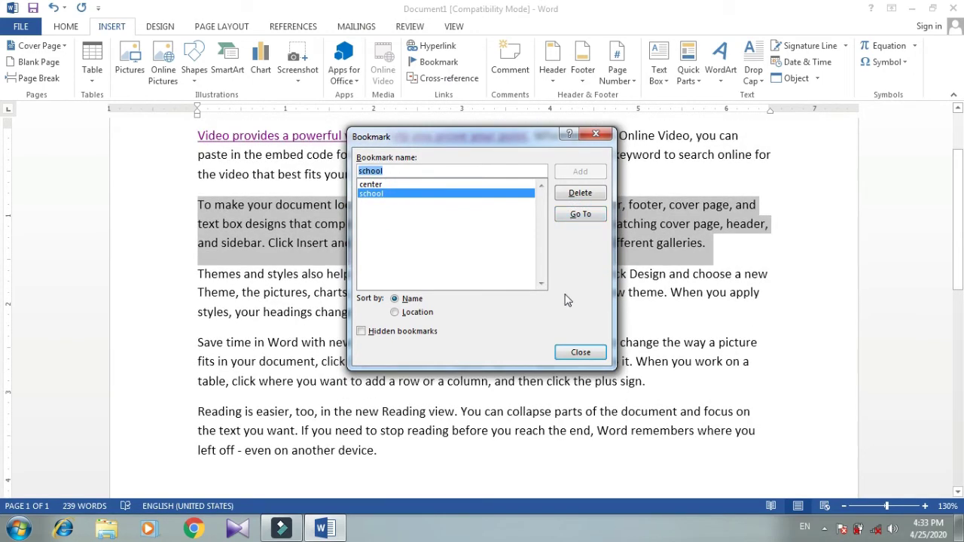
Jump to the center bookmark's paragraph, then put the cursor after the final word 'device.'.
left_click(375, 184)
left_click(579, 215)
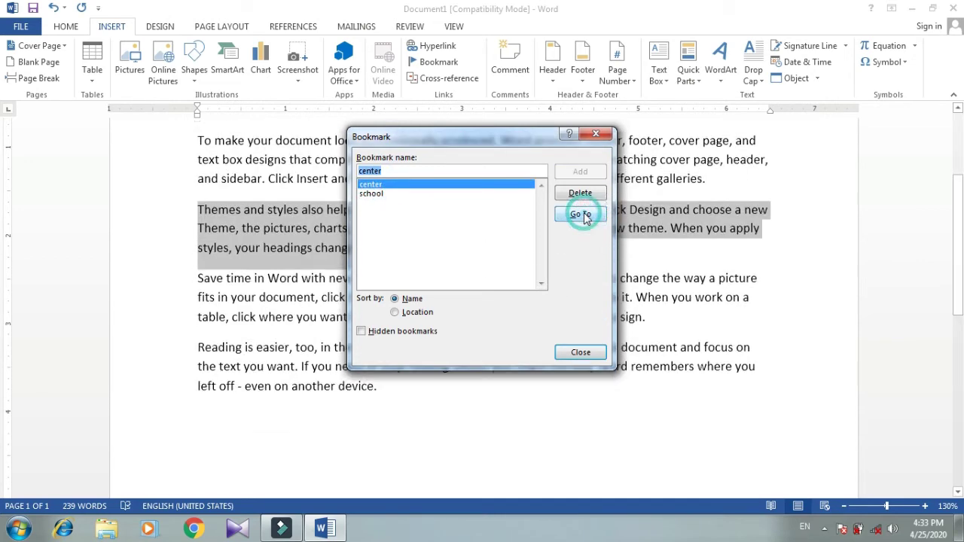
left_click(587, 351)
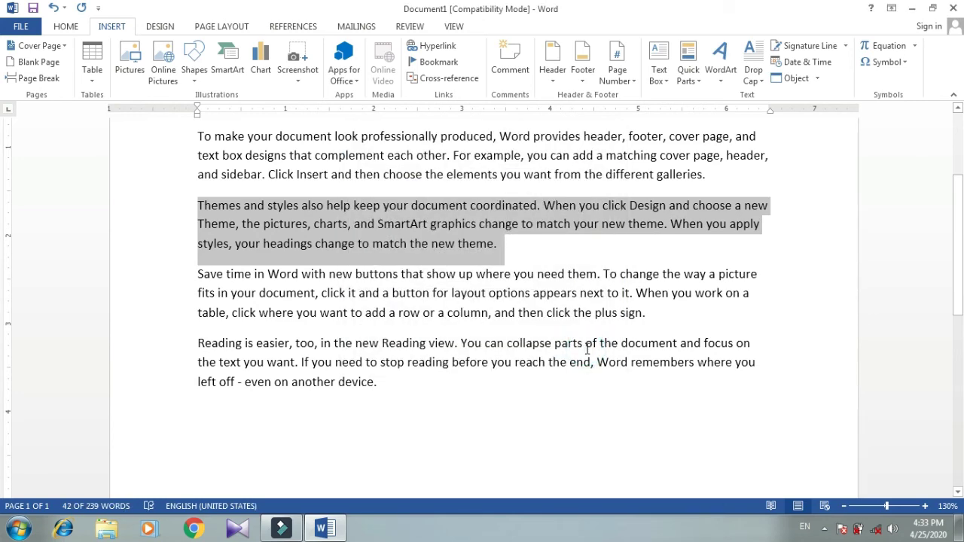
left_click(586, 349)
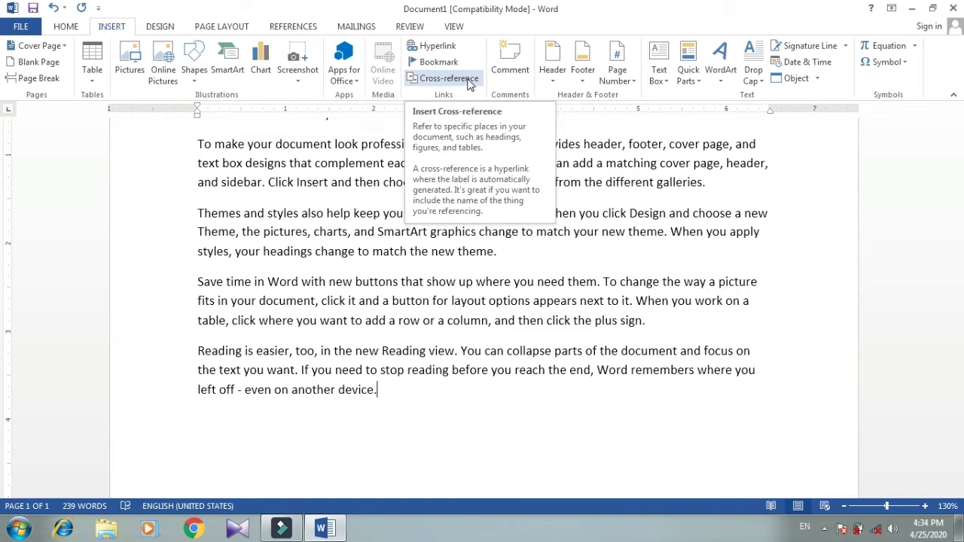
Insert a cross-reference to the center bookmark's text after 'device.'.
left_click(467, 83)
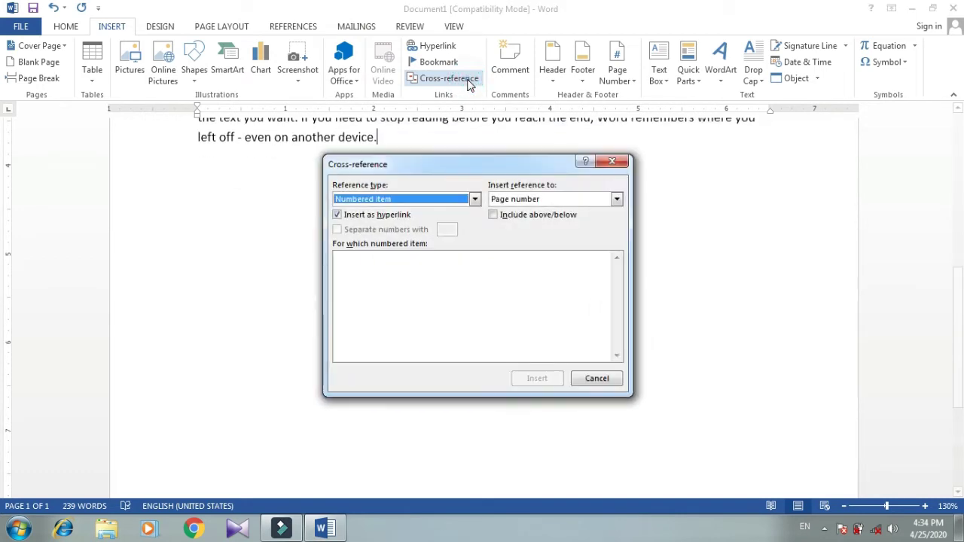
left_click(376, 200)
left_click(361, 231)
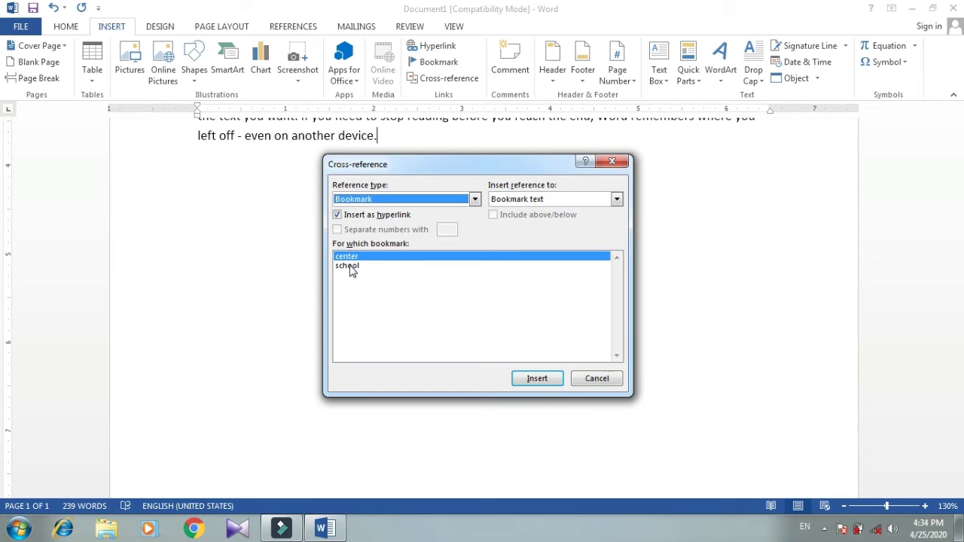
left_click(351, 268)
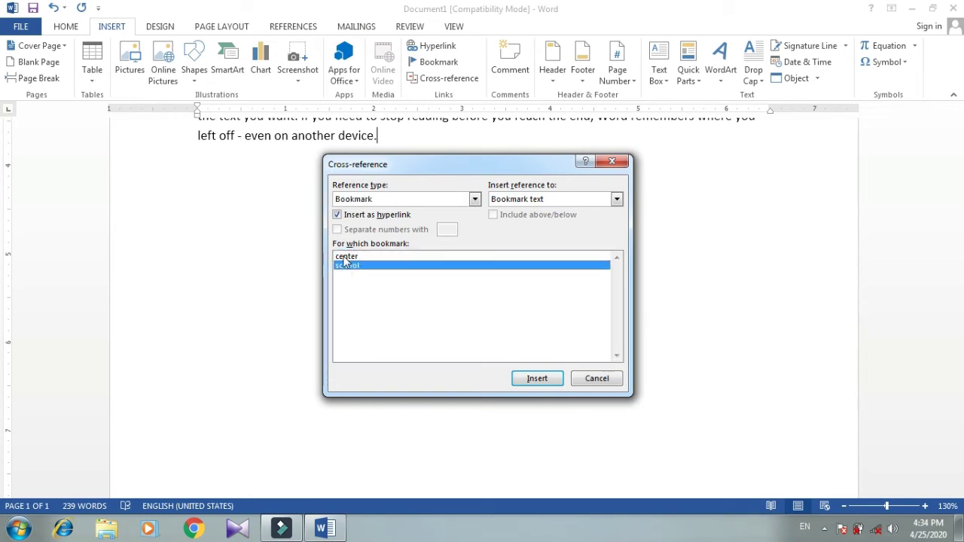
left_click(344, 258)
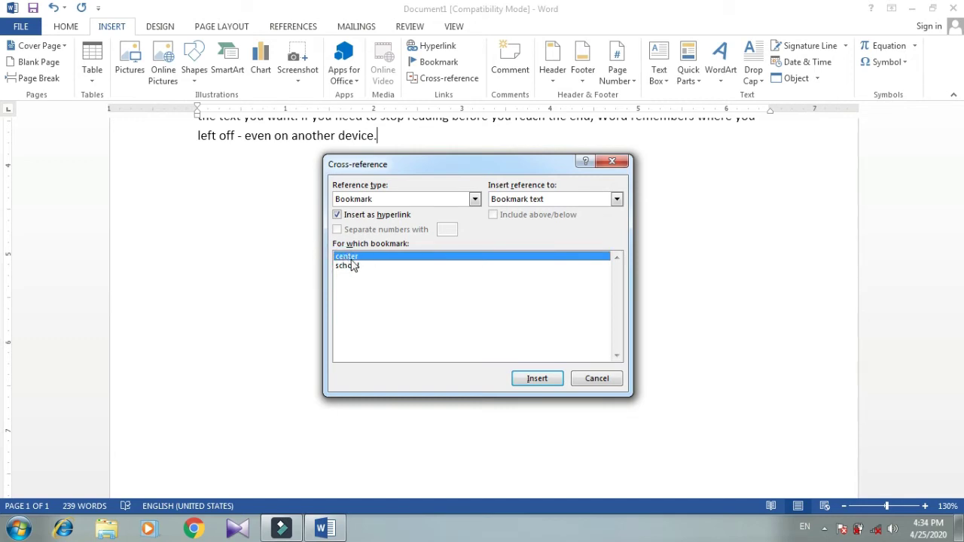
left_click(530, 379)
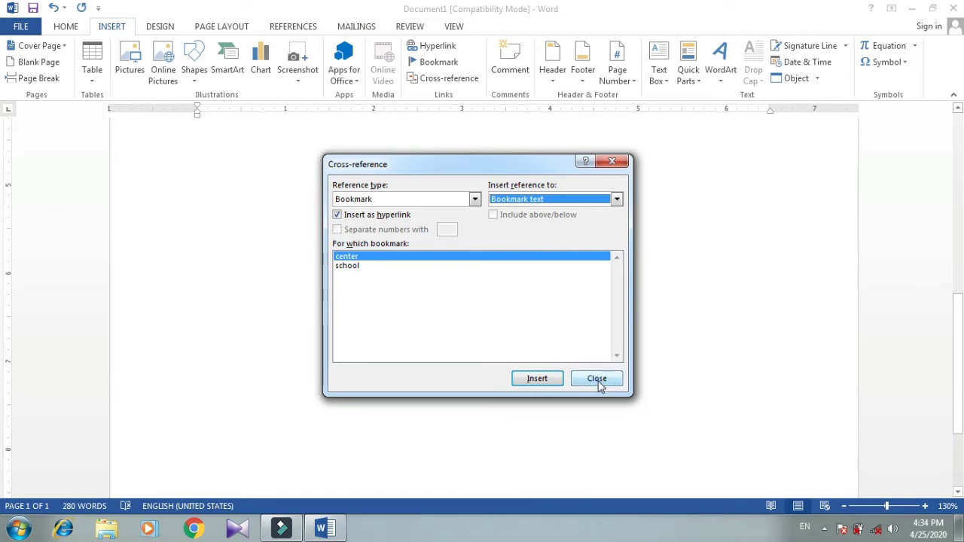
left_click(597, 380)
Follow the new cross-reference to the Themes and styles paragraph.
scroll(452, 316, "up", 1)
scroll(406, 287, "up", 3)
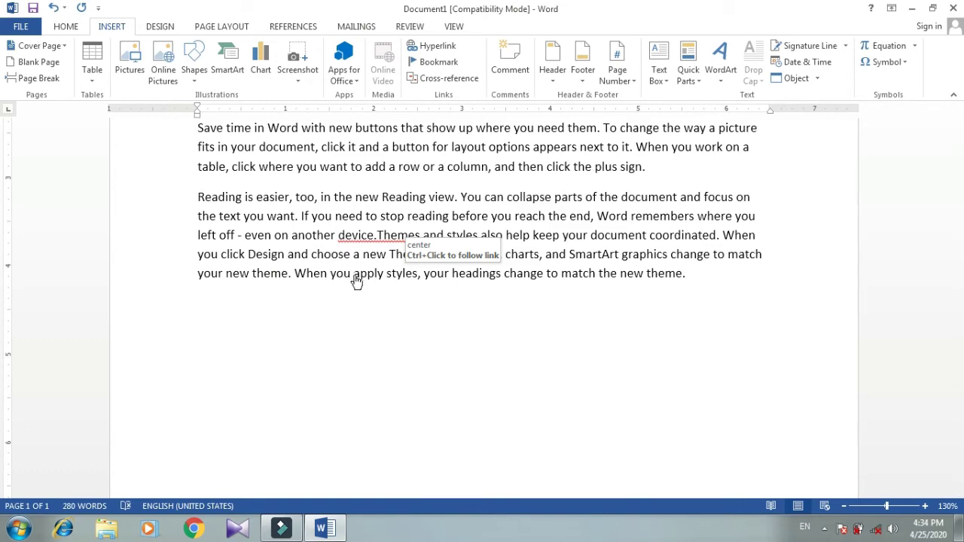
left_click(340, 280, "ctrl")
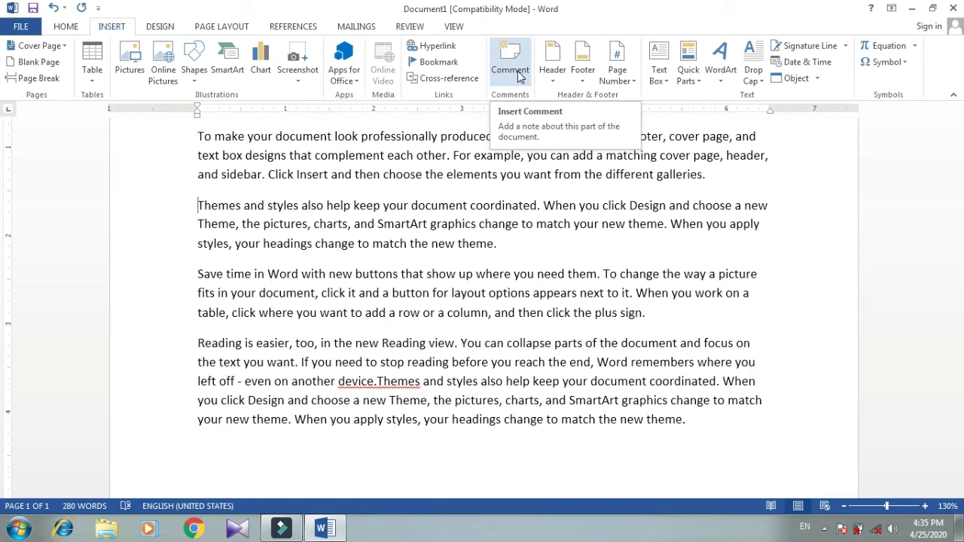
Attach a comment with the text 'pr' to the 'To make your document' paragraph.
left_click(195, 134)
left_click_drag(322, 160, 725, 174)
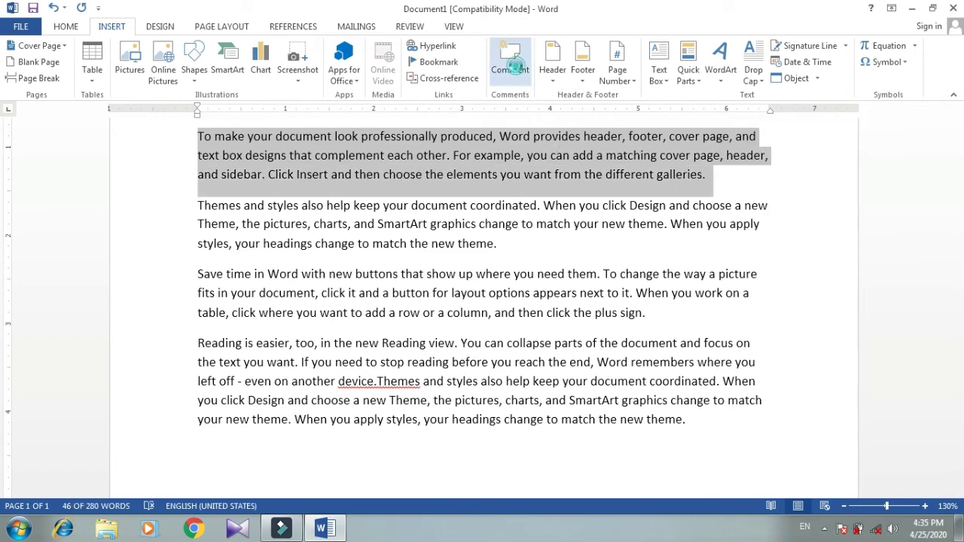
left_click(512, 68)
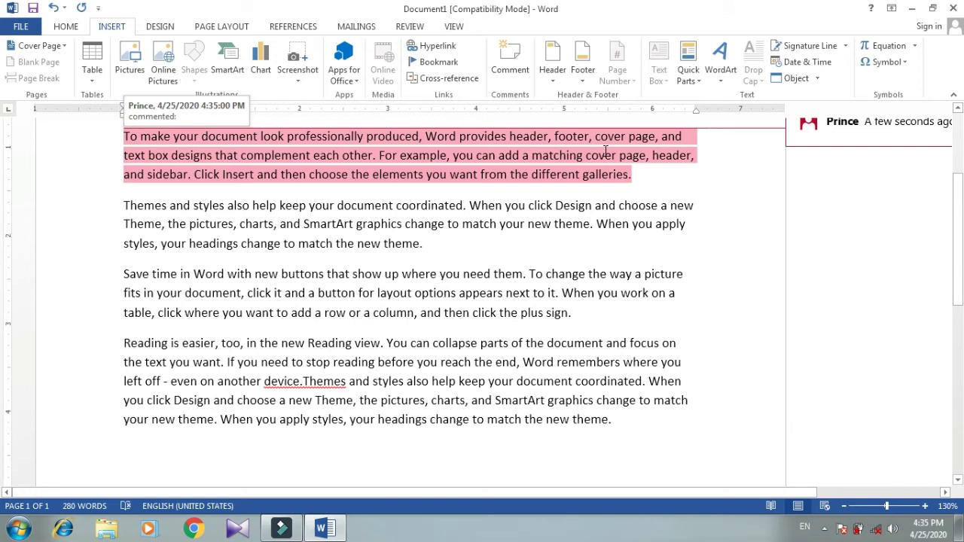
type("prince")
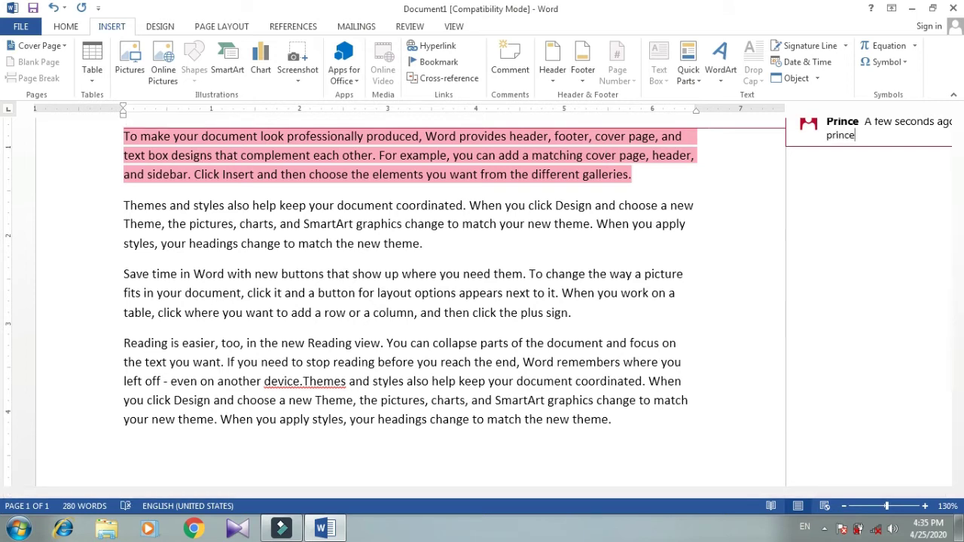
left_click(315, 312)
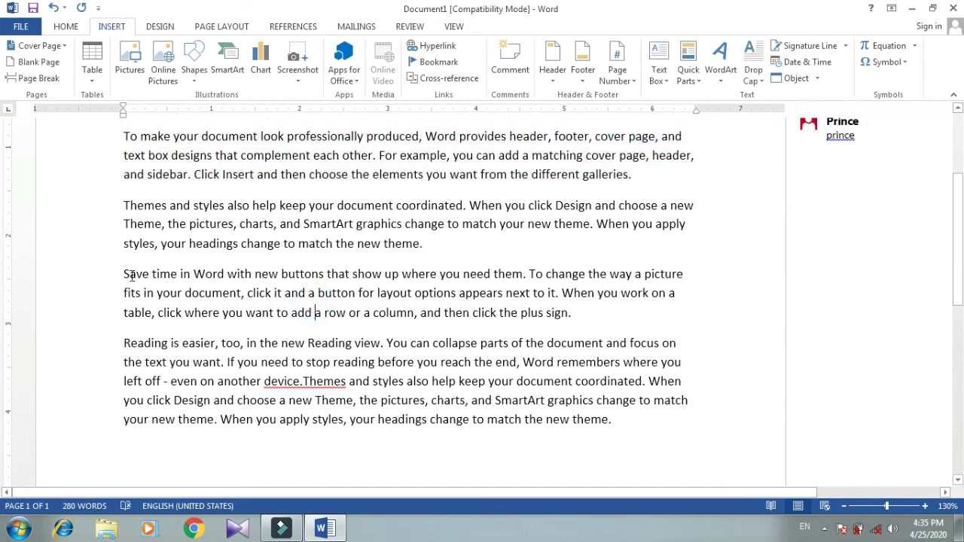
Attach a comment reading 'school' to the paragraph beginning 'Save time in Word'.
left_click_drag(125, 274, 582, 324)
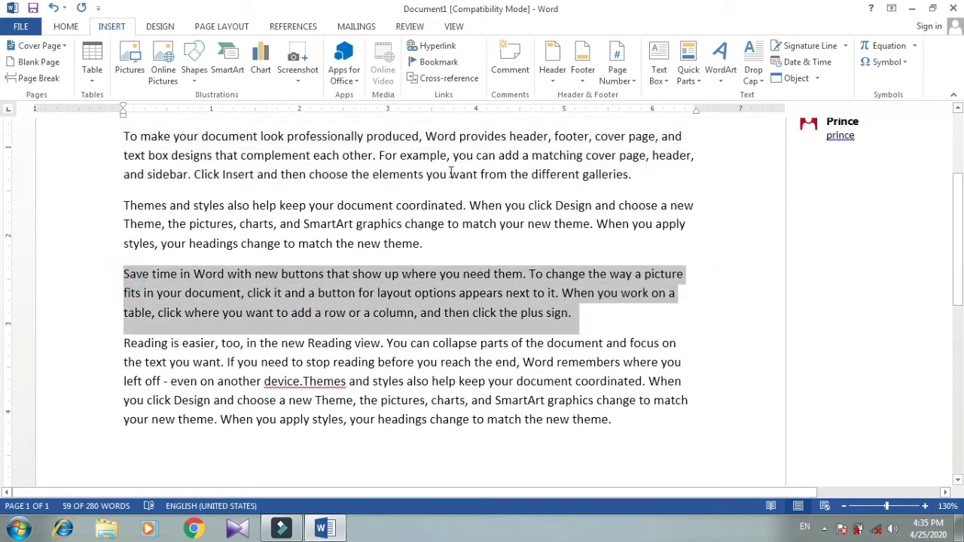
left_click(516, 61)
type("school")
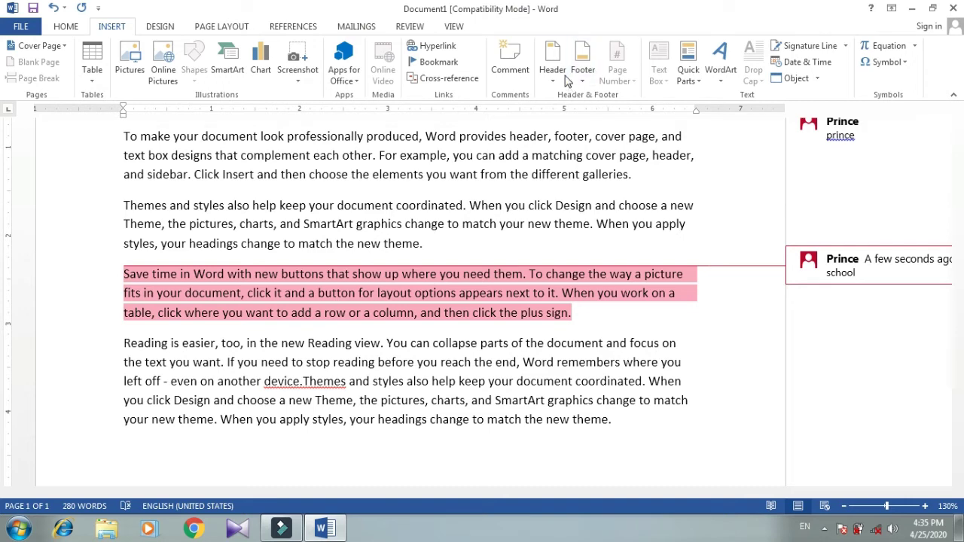
left_click(465, 174)
scroll(571, 185, "up", 3)
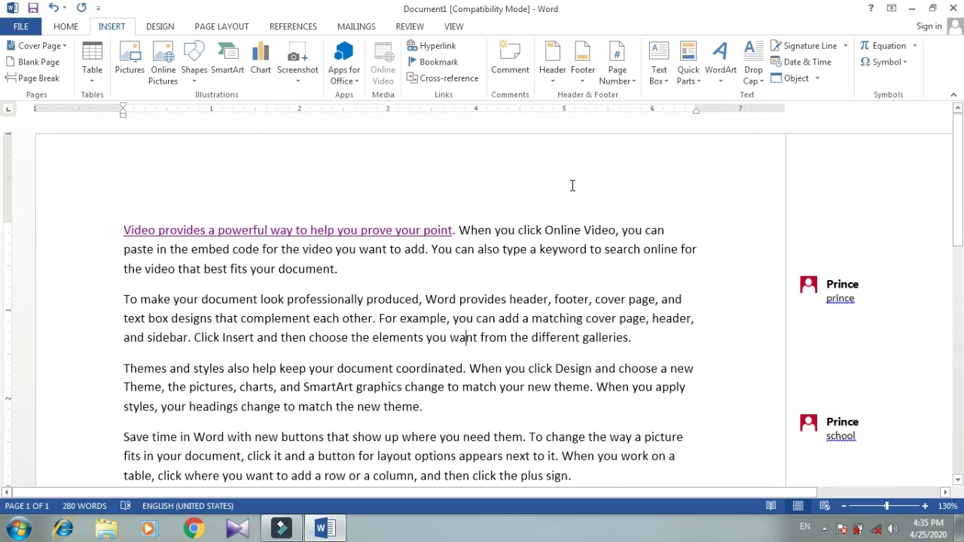
Insert an Alphabet header with the title 'Ms word'.
left_click(554, 73)
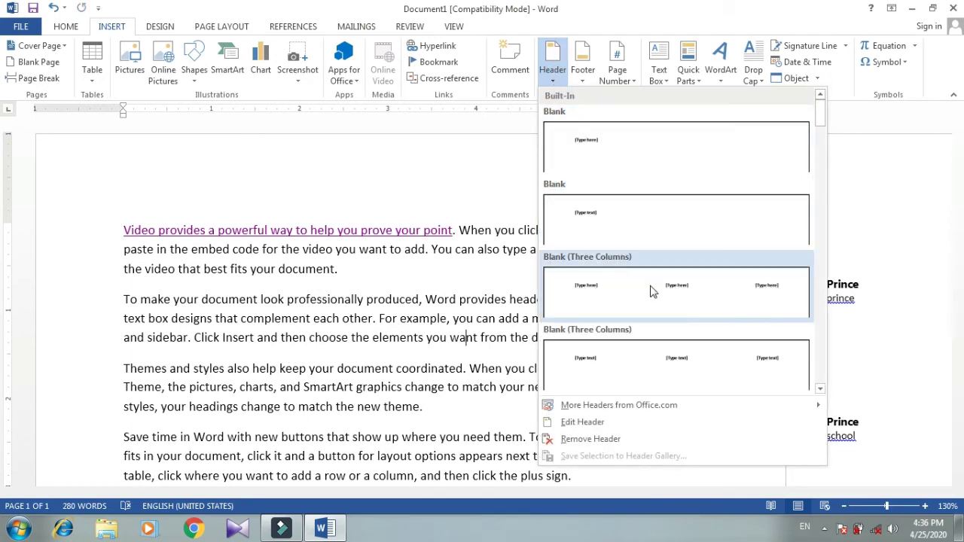
scroll(663, 292, "down", 3)
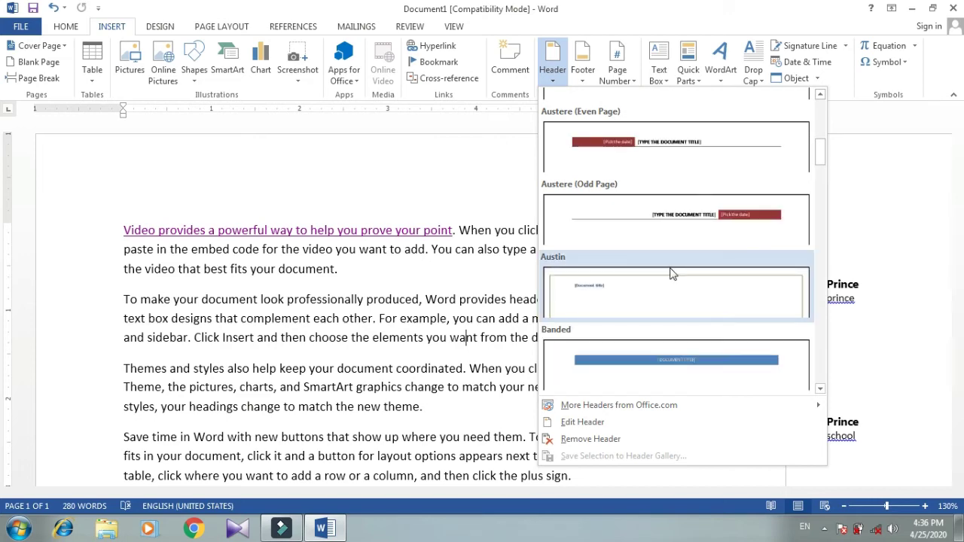
scroll(672, 274, "up", 3)
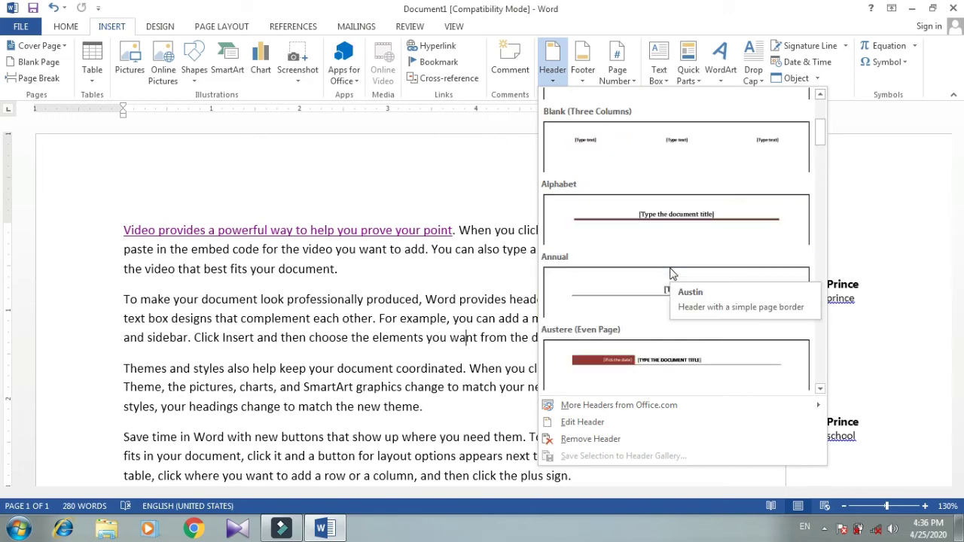
left_click(679, 224)
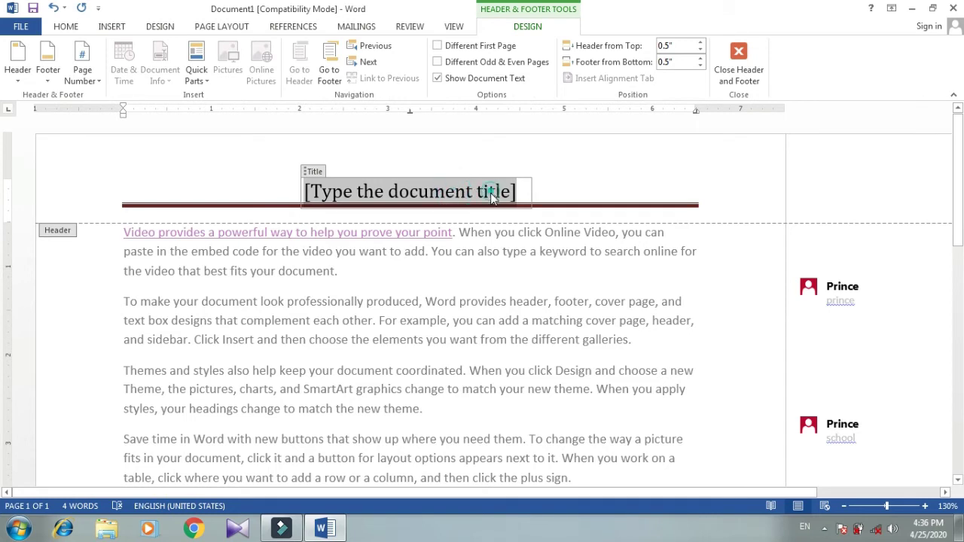
left_click(441, 195)
left_click(322, 193)
type("ms wo")
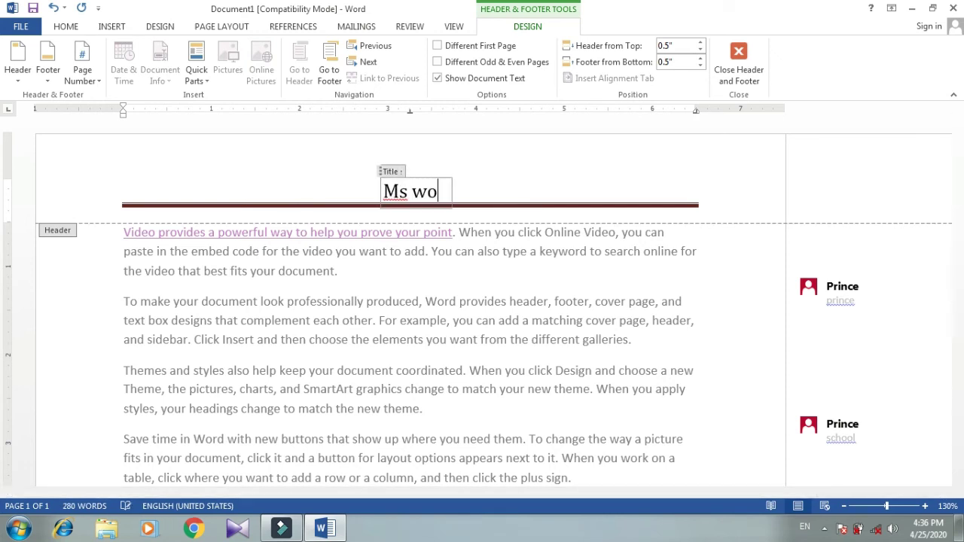
type("rd")
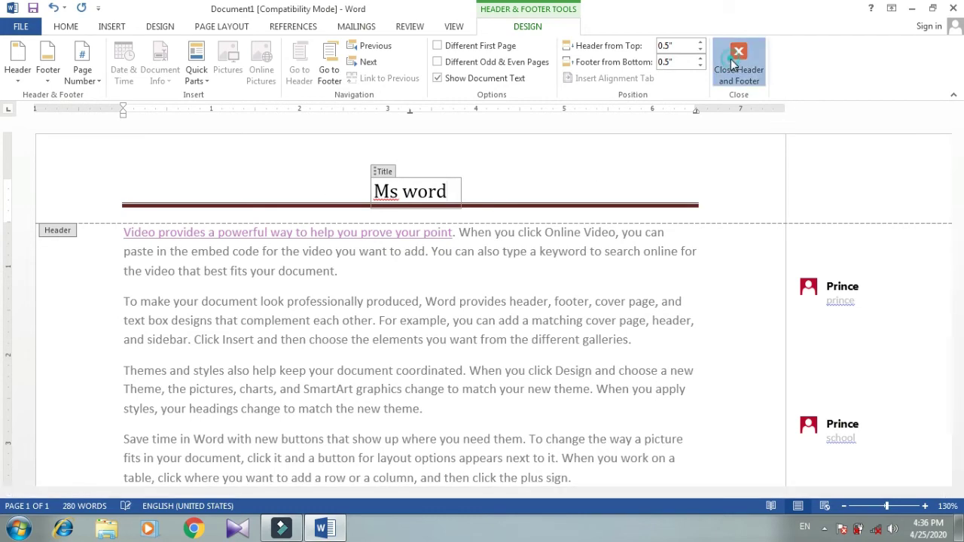
left_click(737, 60)
Add new blank pages after the last paragraph using Enter and Ctrl+Enter.
left_click(533, 314)
scroll(615, 254, "down", 4)
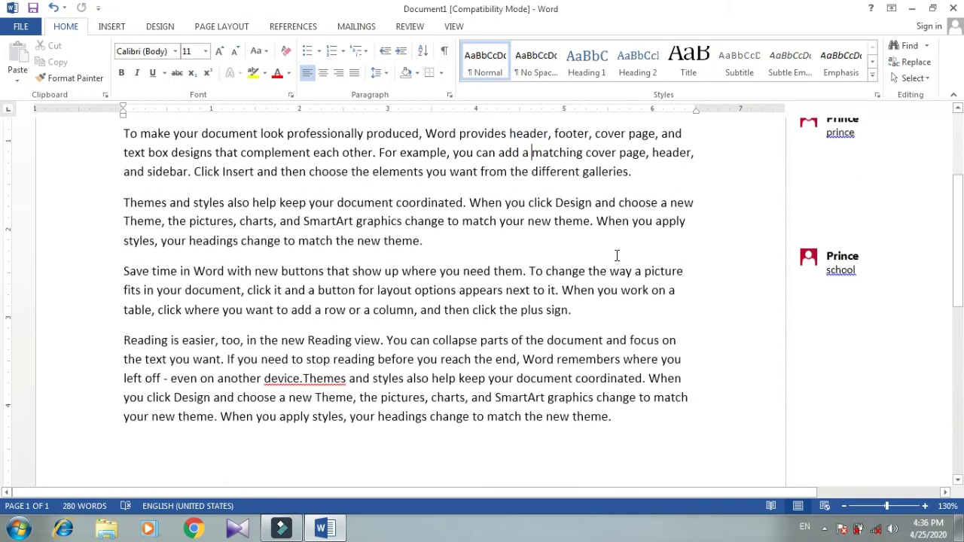
scroll(587, 276, "down", 8)
left_click(586, 275)
key("Return")
key("ctrl+Return")
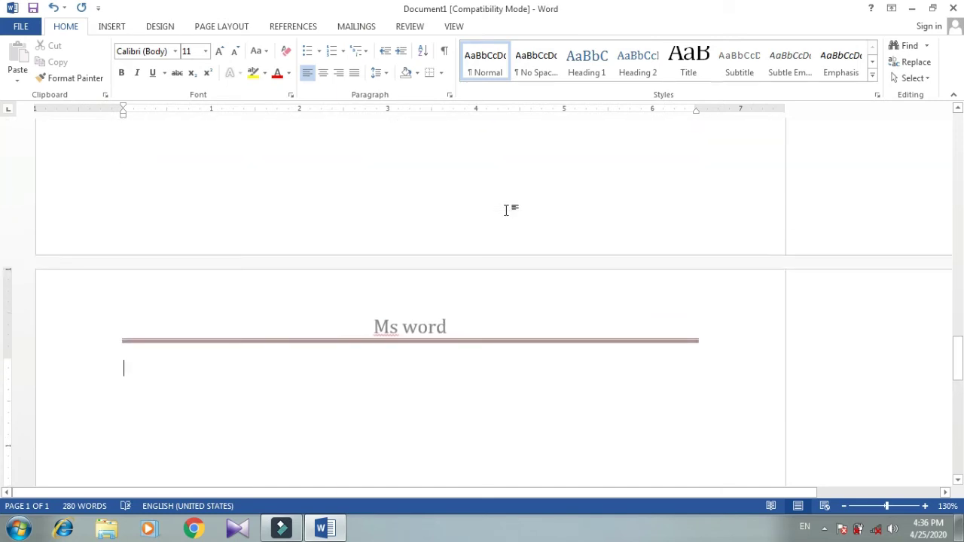
scroll(508, 216, "up", 5)
scroll(508, 217, "down", 3)
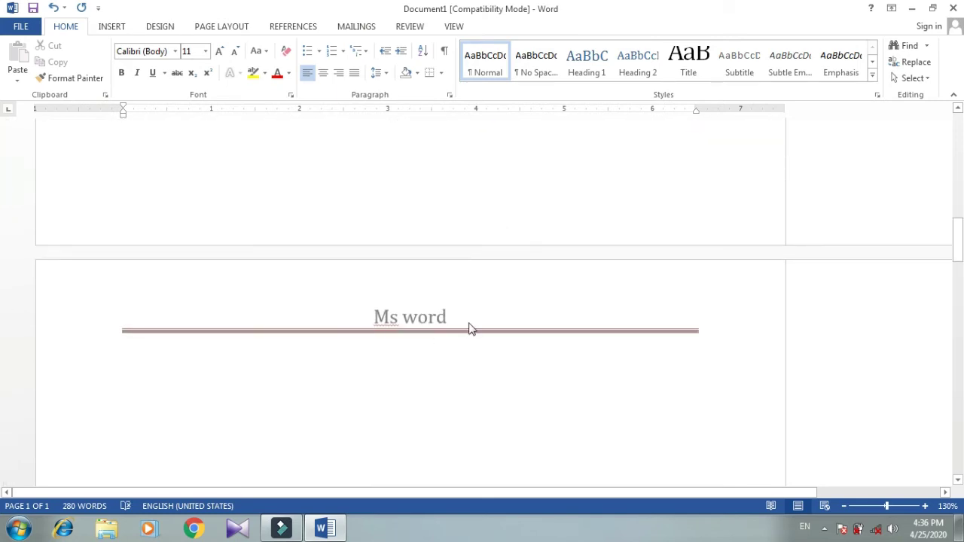
scroll(475, 324, "up", 4)
scroll(475, 324, "up", 4)
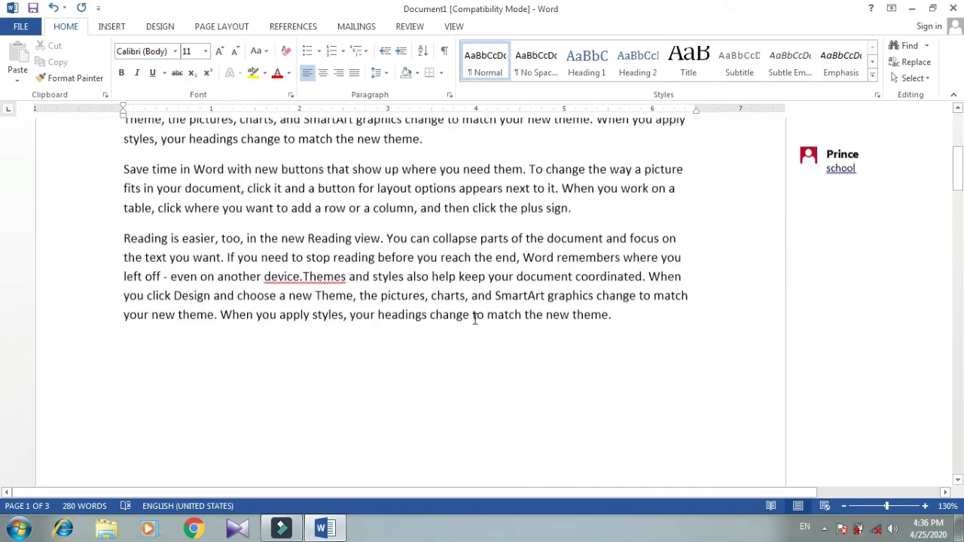
scroll(475, 324, "up", 3)
scroll(474, 324, "up", 3)
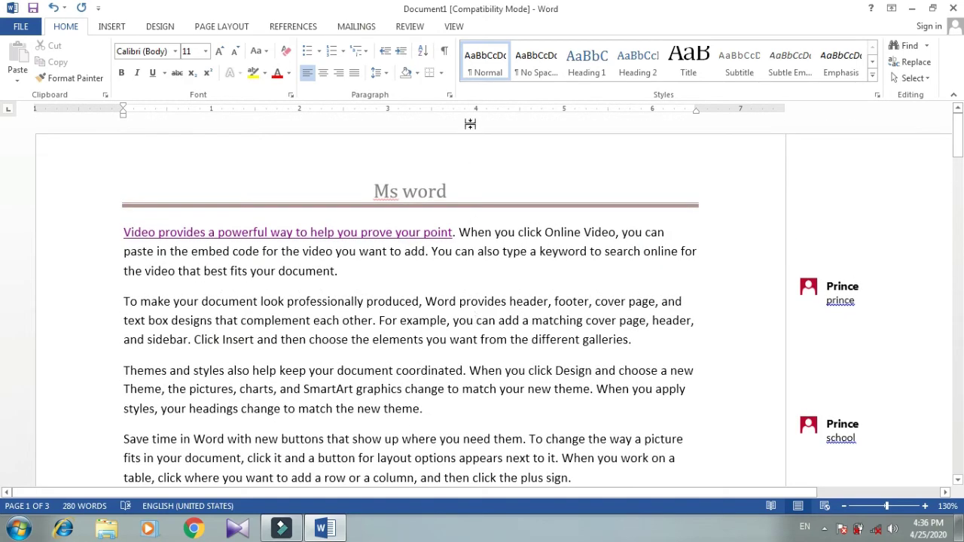
left_click(152, 26)
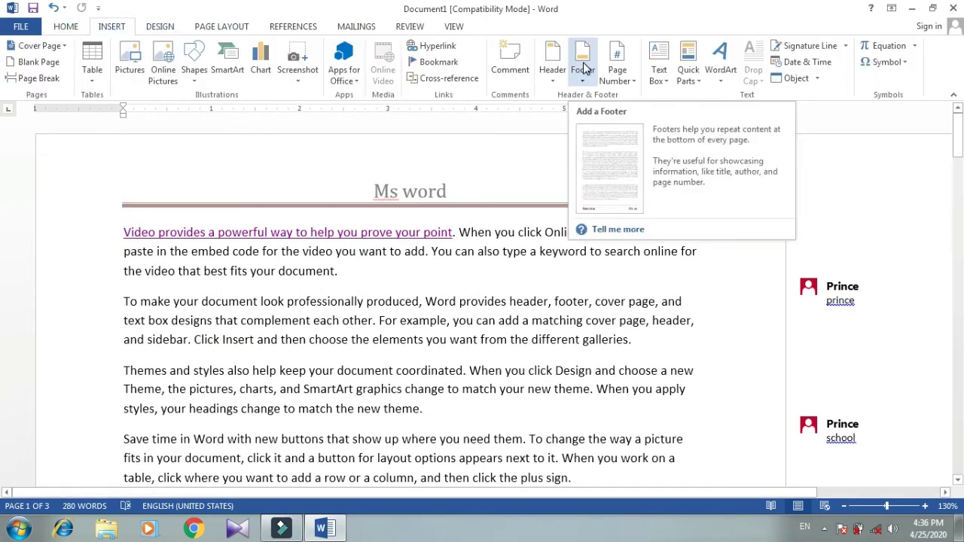
Insert the Blank footer design and type 'sign' in its placeholder.
left_click(583, 66)
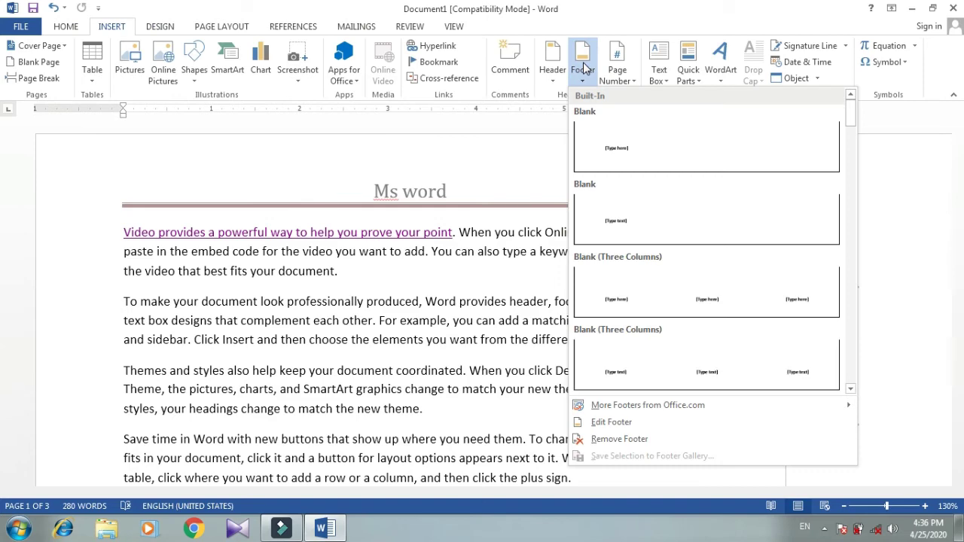
left_click(635, 164)
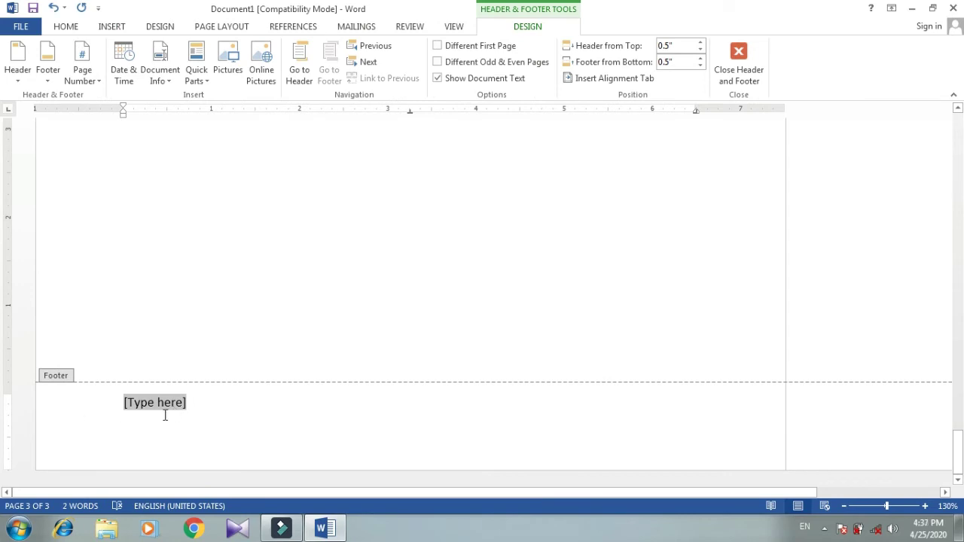
type("sign")
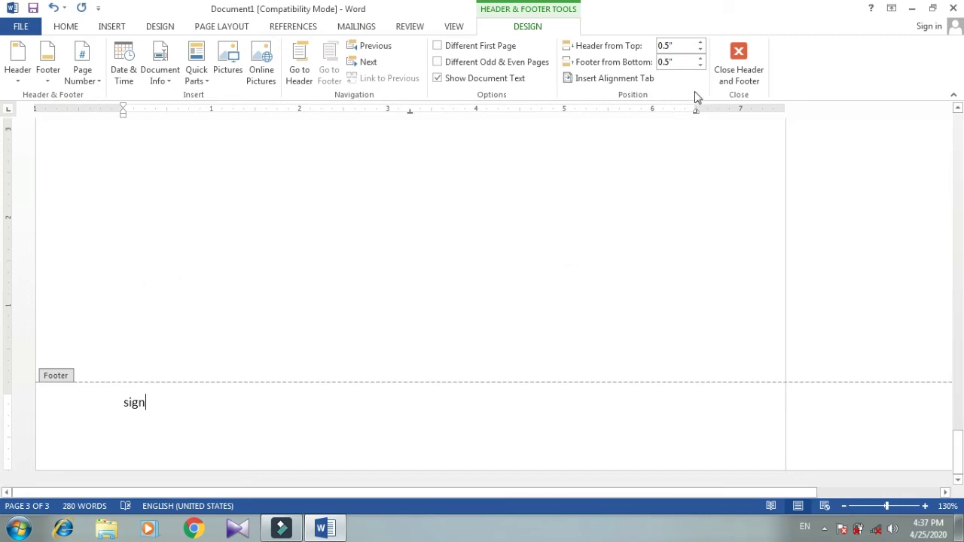
left_click(739, 54)
scroll(361, 245, "up", 3)
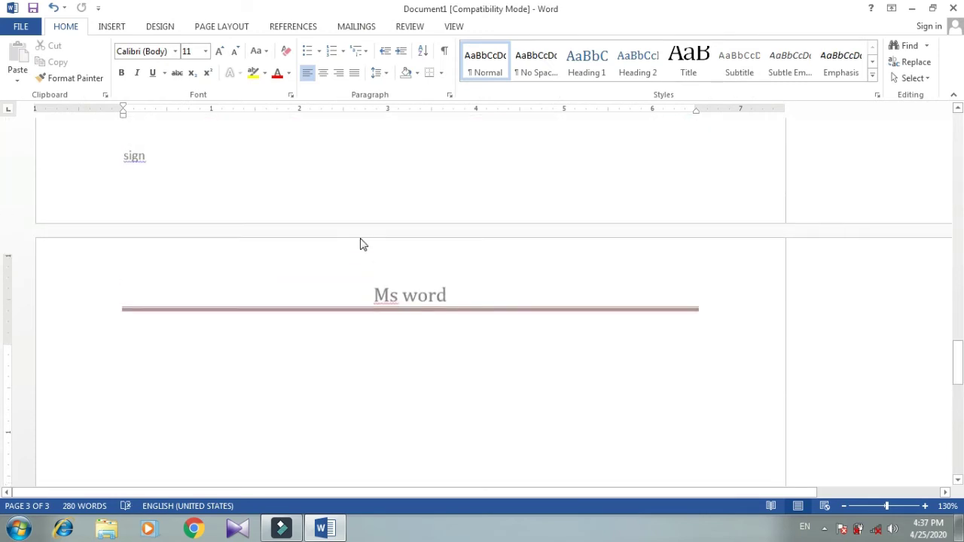
scroll(361, 239, "up", 5)
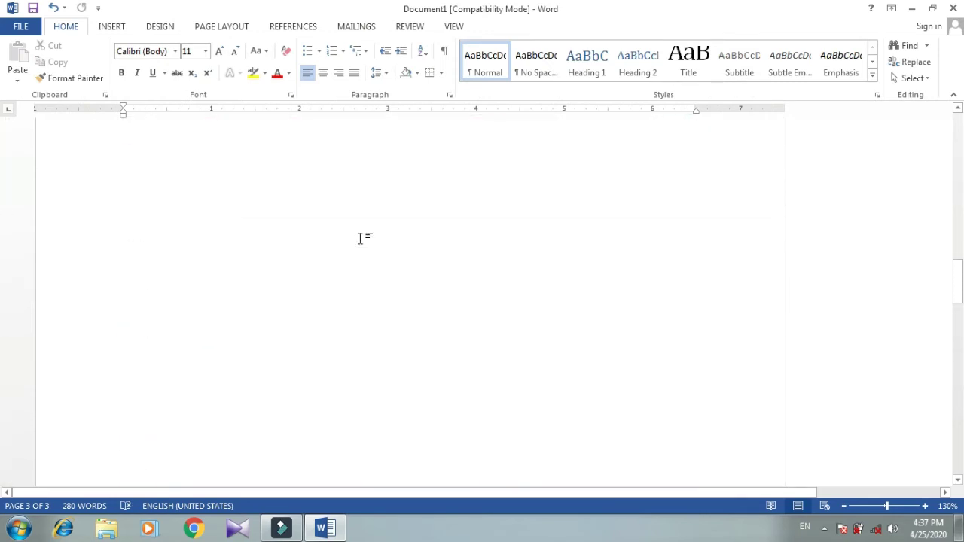
scroll(361, 238, "up", 5)
scroll(361, 238, "up", 5)
scroll(361, 238, "up", 5)
scroll(361, 238, "up", 5)
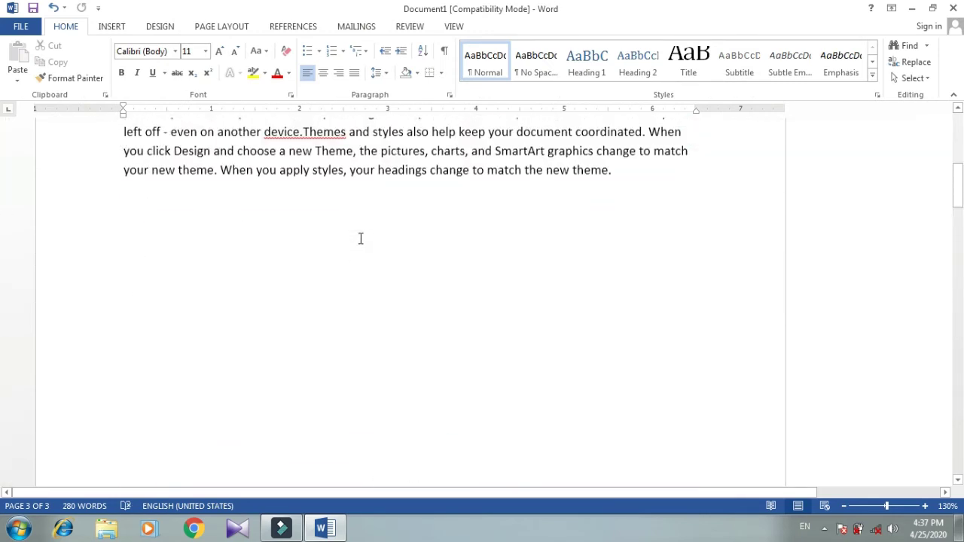
scroll(361, 239, "up", 5)
scroll(361, 239, "up", 2)
left_click(111, 27)
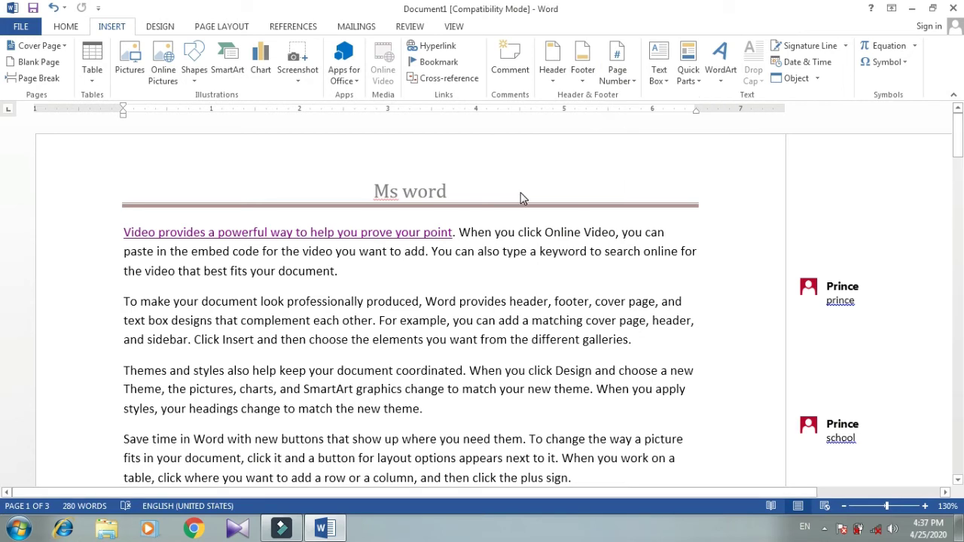
Add a circled page number at the top of the page.
left_click(619, 80)
mouse_move(644, 96)
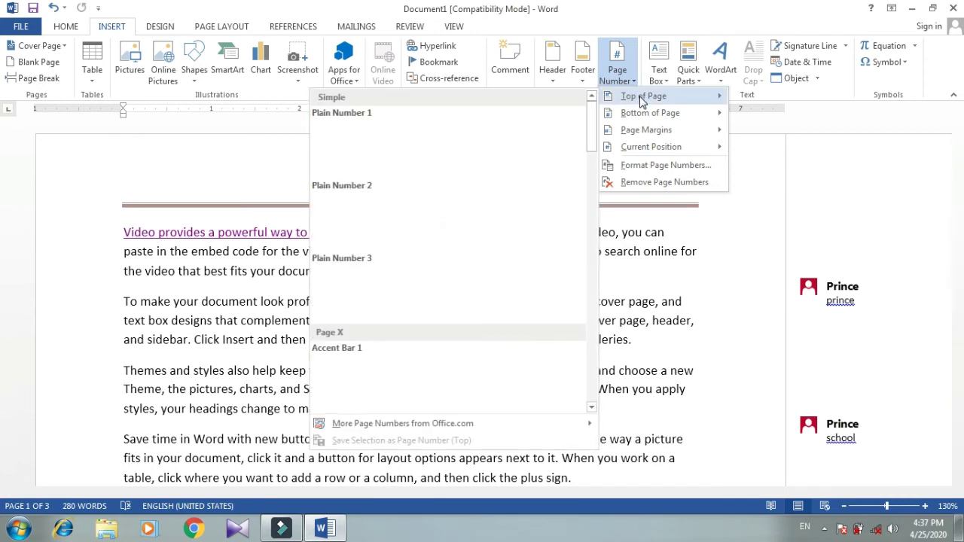
scroll(470, 222, "down", 2)
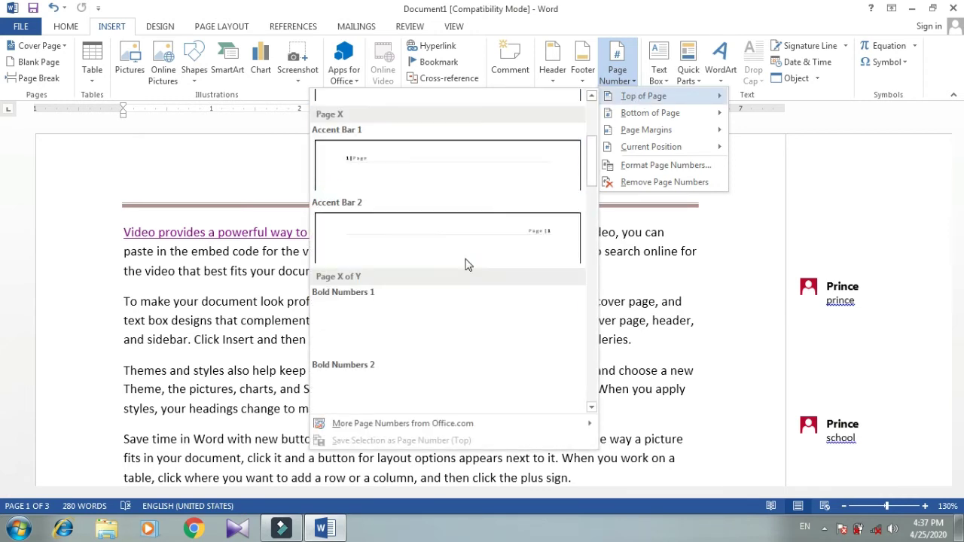
scroll(465, 264, "down", 5)
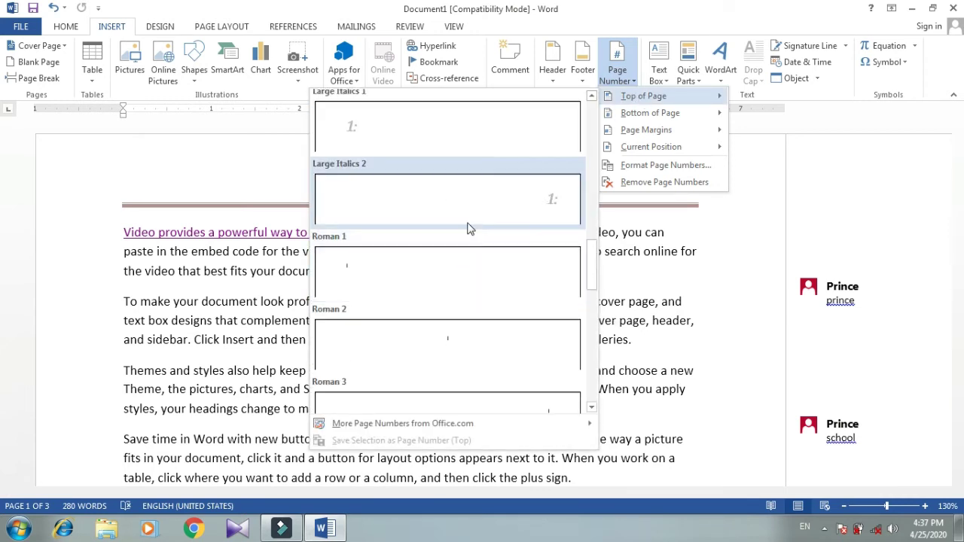
scroll(467, 228, "down", 3)
scroll(469, 224, "down", 3)
scroll(470, 224, "down", 2)
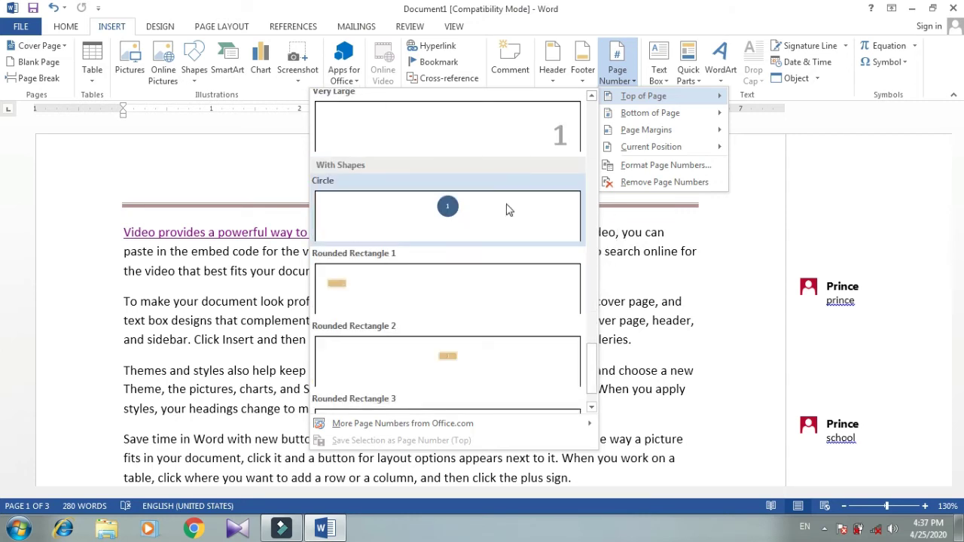
left_click(446, 216)
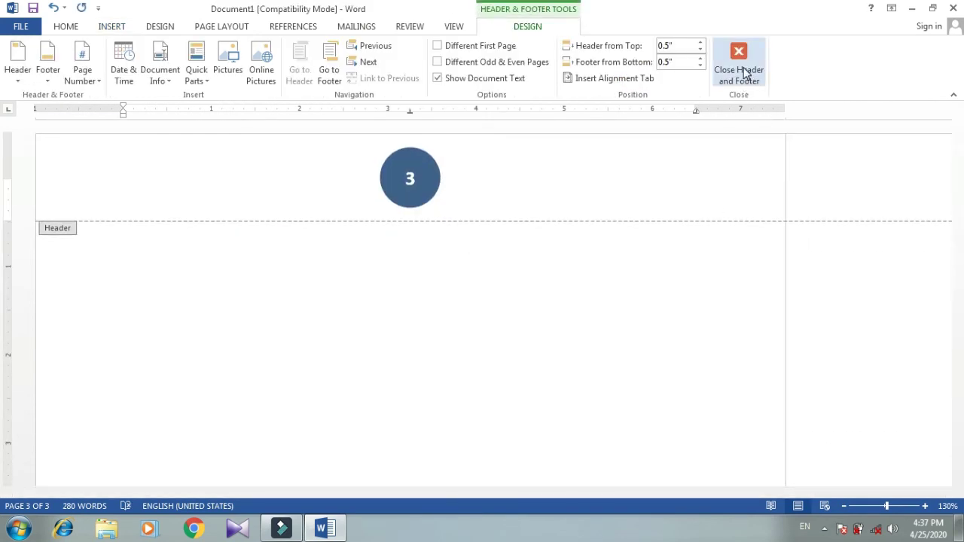
left_click(745, 72)
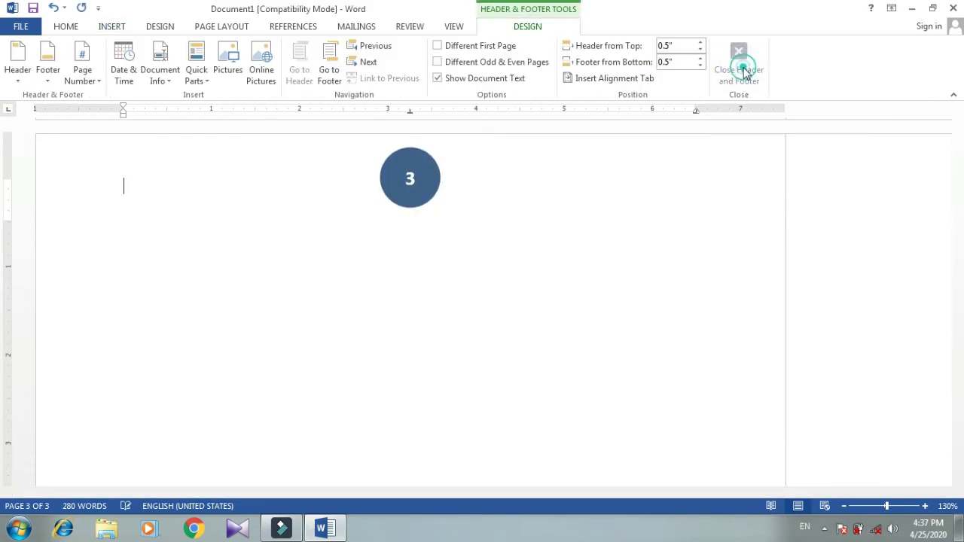
Scroll back to the top of the document with the Insert tab showing.
scroll(517, 351, "up", 5)
scroll(517, 351, "up", 4)
scroll(517, 351, "up", 3)
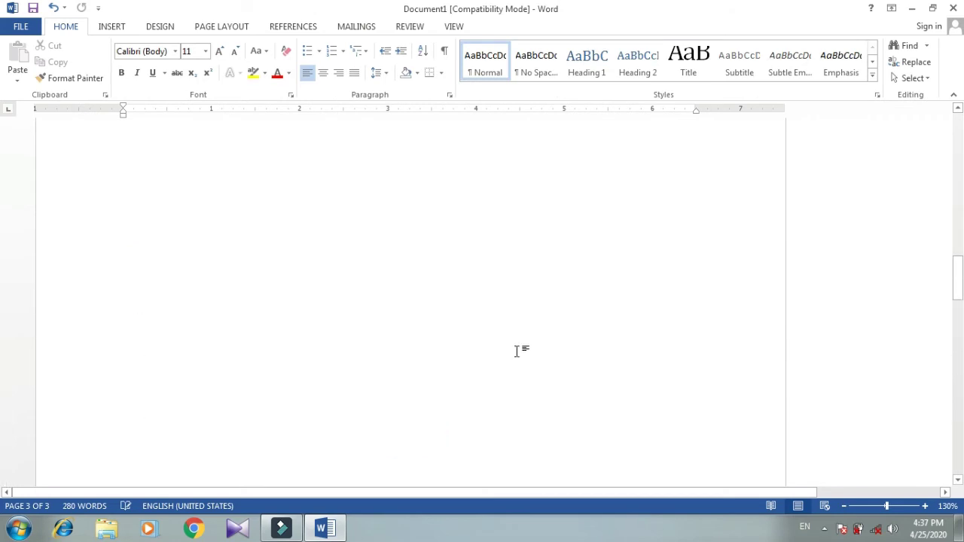
scroll(517, 351, "up", 5)
scroll(517, 350, "up", 5)
scroll(517, 348, "up", 3)
scroll(517, 347, "up", 5)
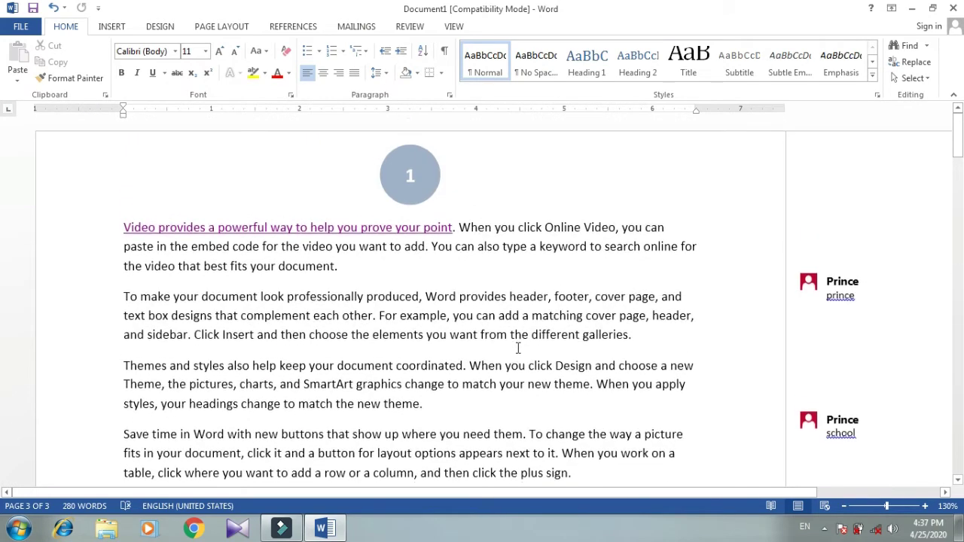
left_click(111, 26)
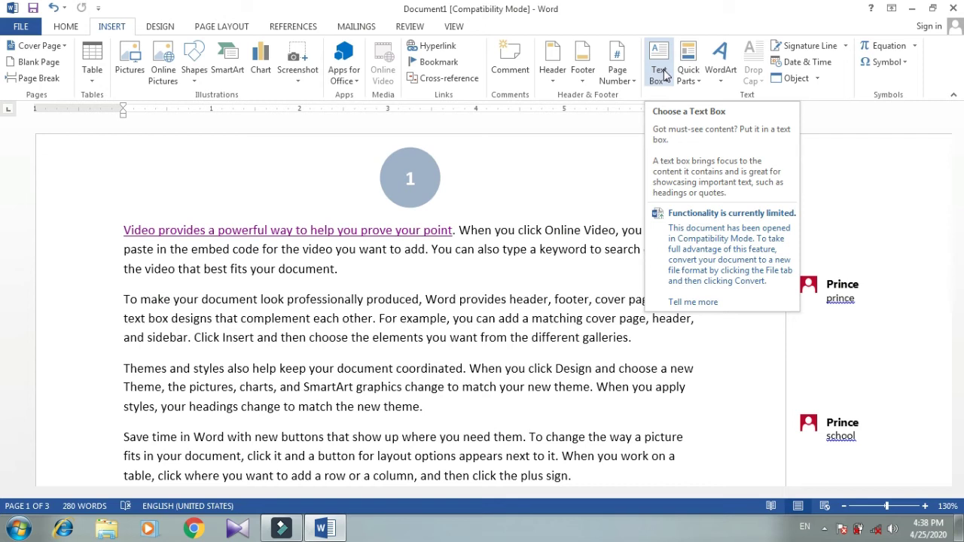
Draw a text box reading 'date' to the right of the circled page number.
left_click(572, 148)
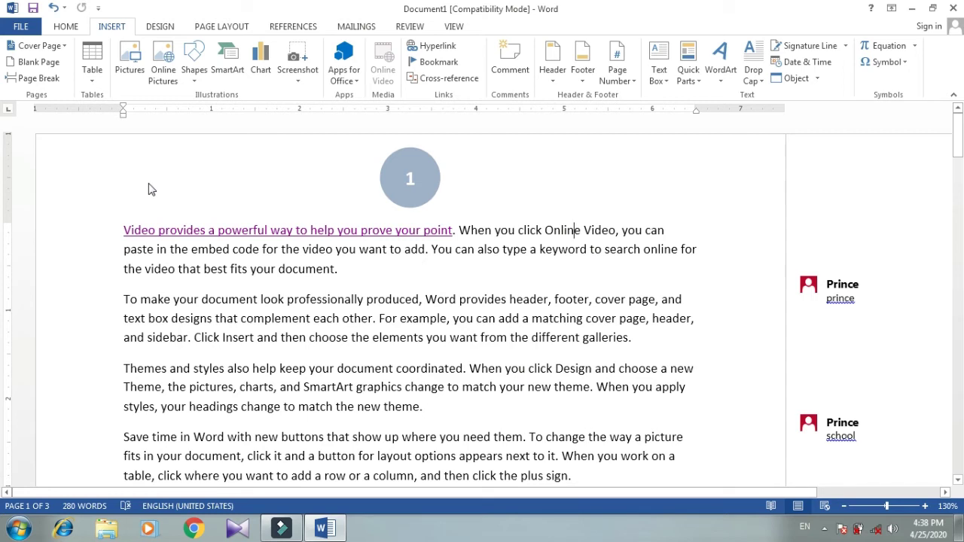
left_click(653, 76)
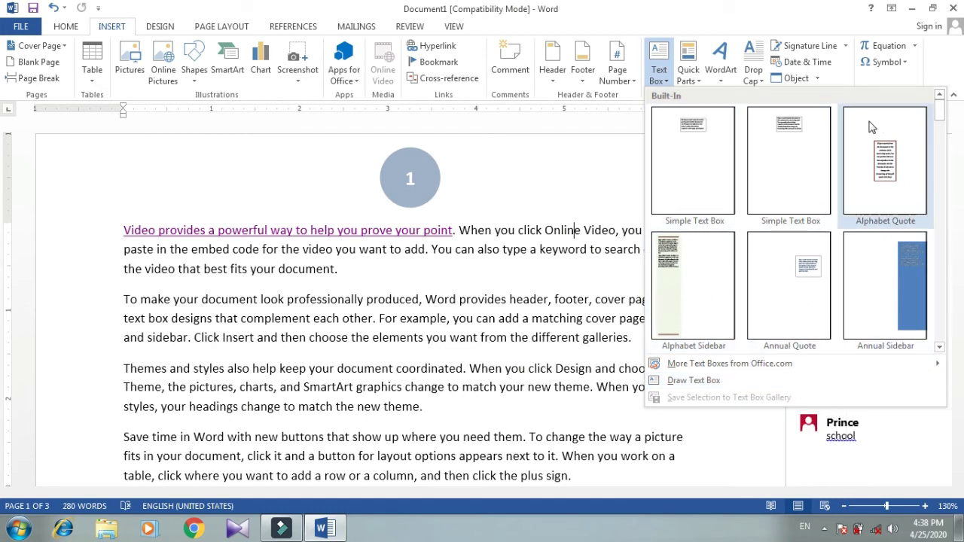
left_click(693, 380)
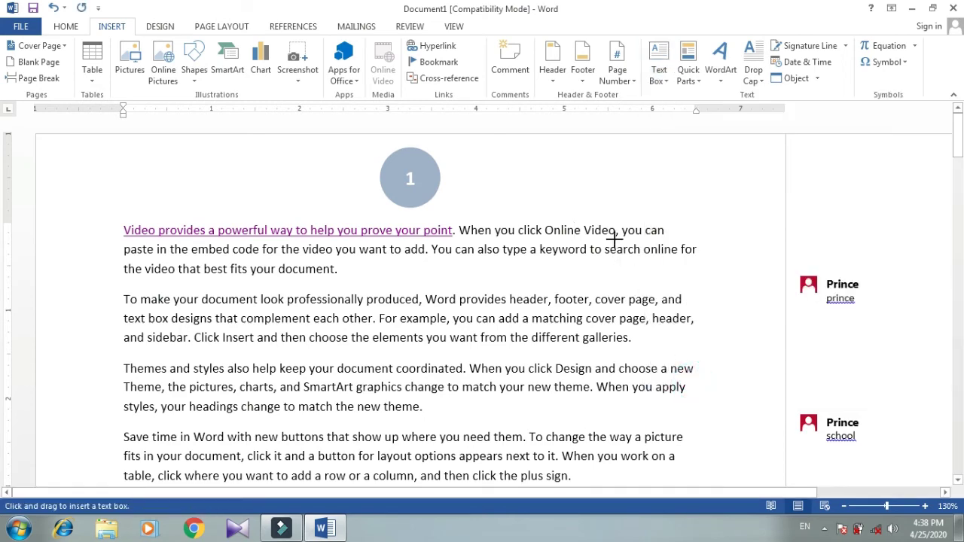
left_click_drag(545, 148, 758, 215)
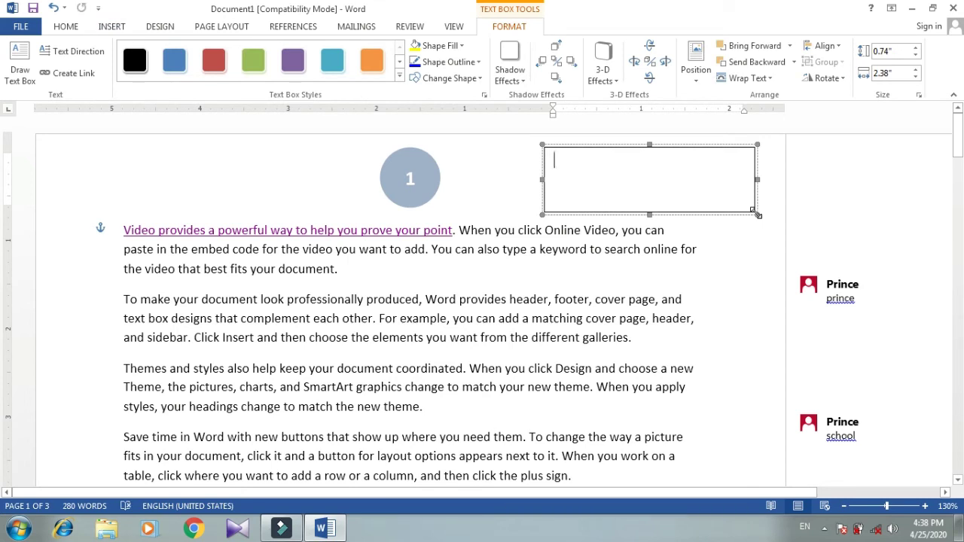
type("da")
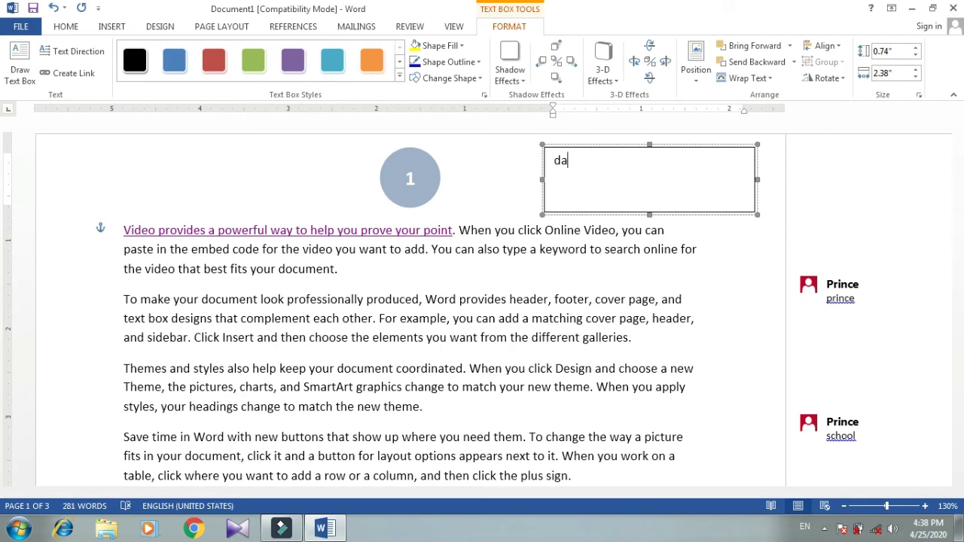
type("te")
left_click(495, 183)
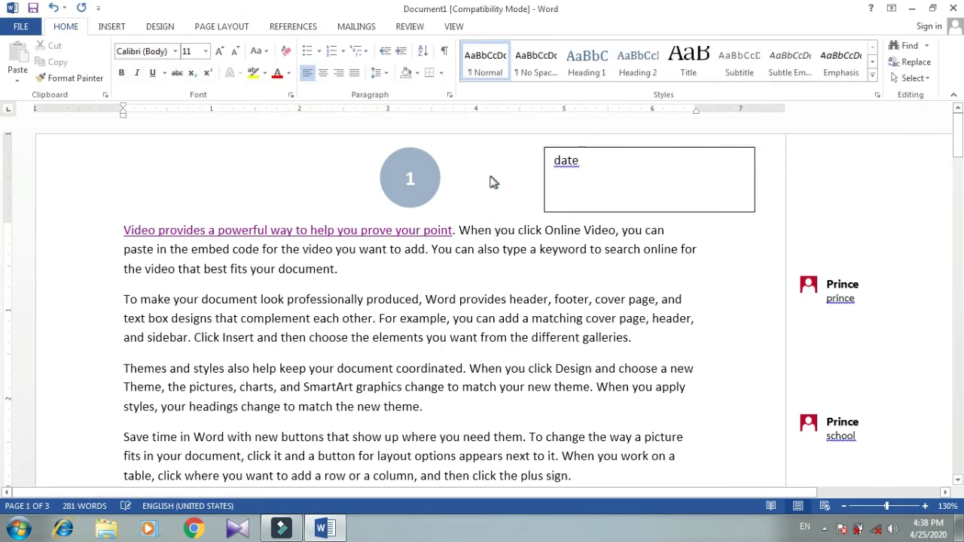
Turn the phrase 'To make your document look' into bold WordArt.
left_click(119, 29)
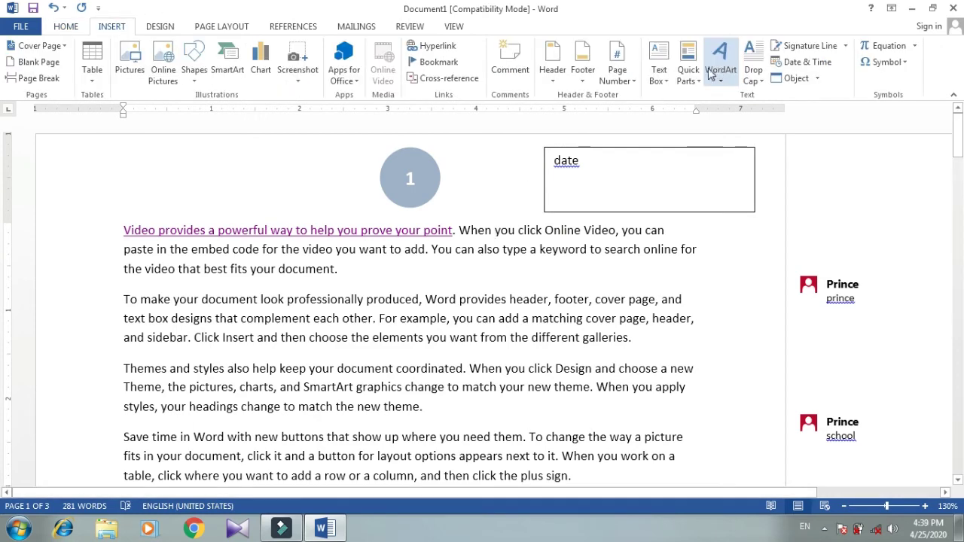
left_click(712, 72)
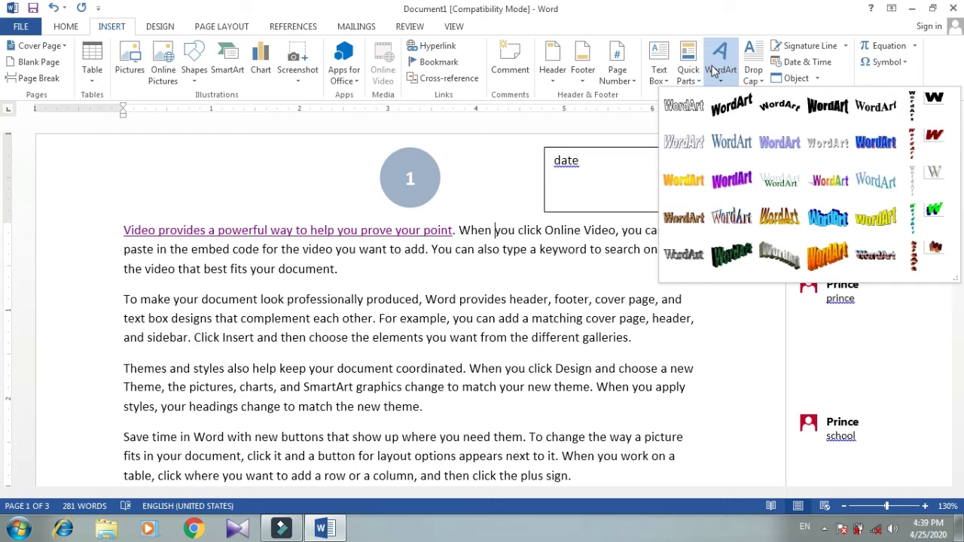
left_click(296, 308)
mouse_move(124, 299)
left_mouse_down()
mouse_move(204, 315)
mouse_move(276, 309)
left_mouse_up()
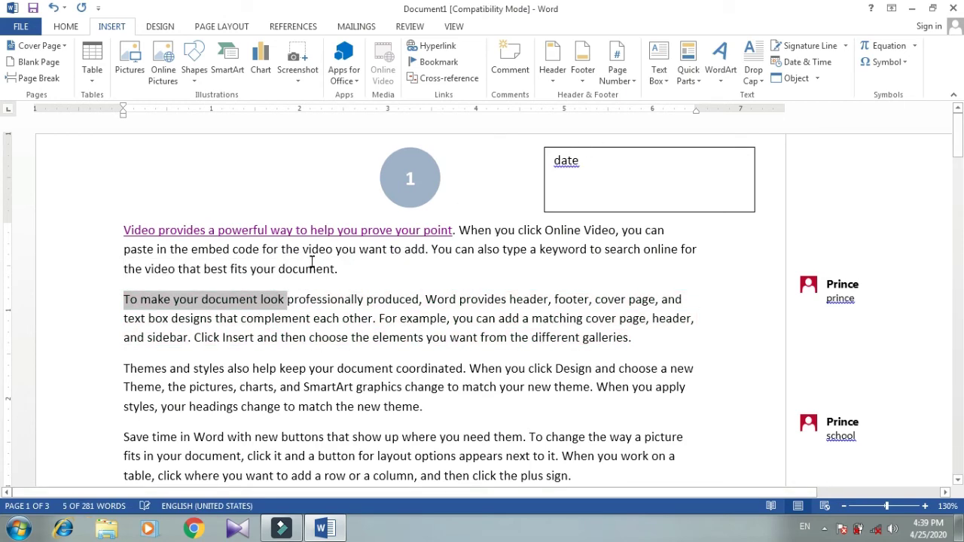
left_click(718, 71)
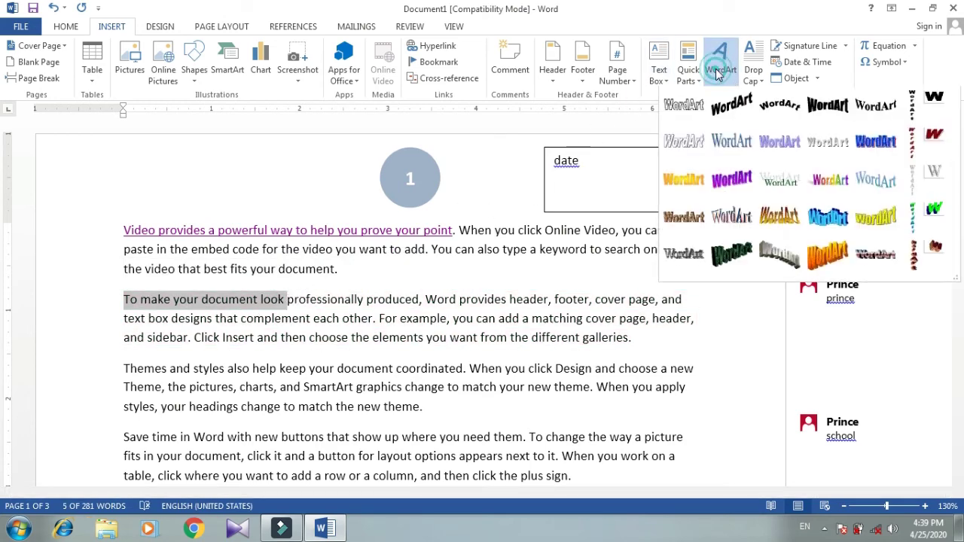
left_click(826, 113)
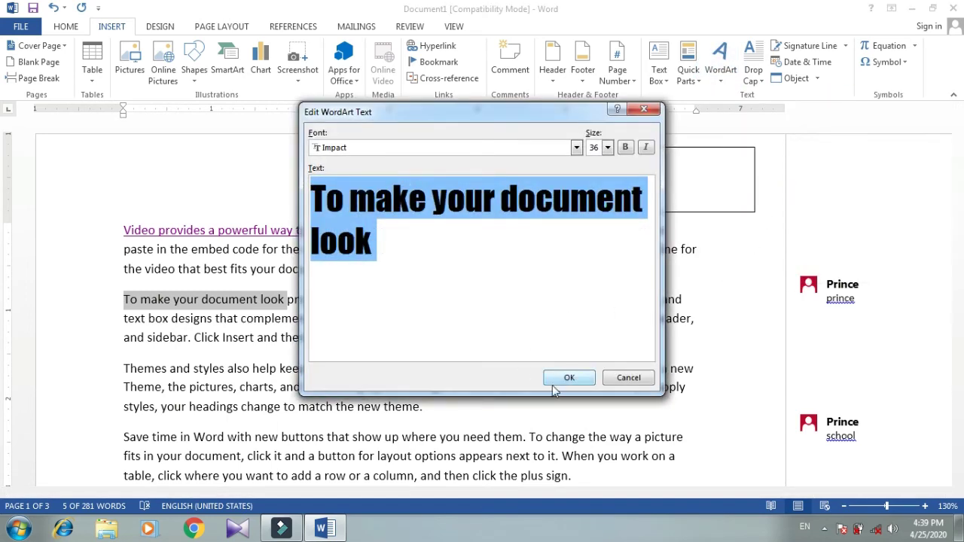
left_click(561, 379)
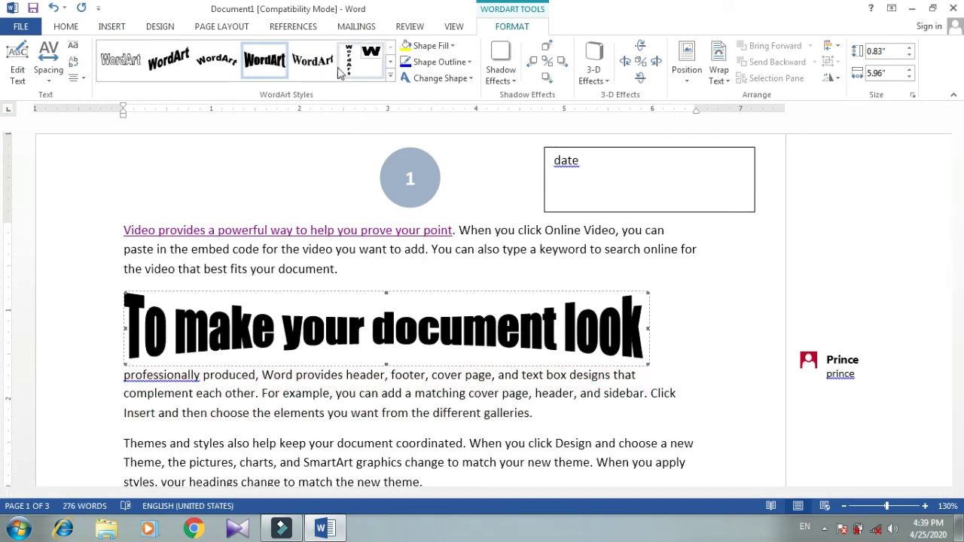
Change the WordArt heading to an arched style and deselect it.
left_click(176, 59)
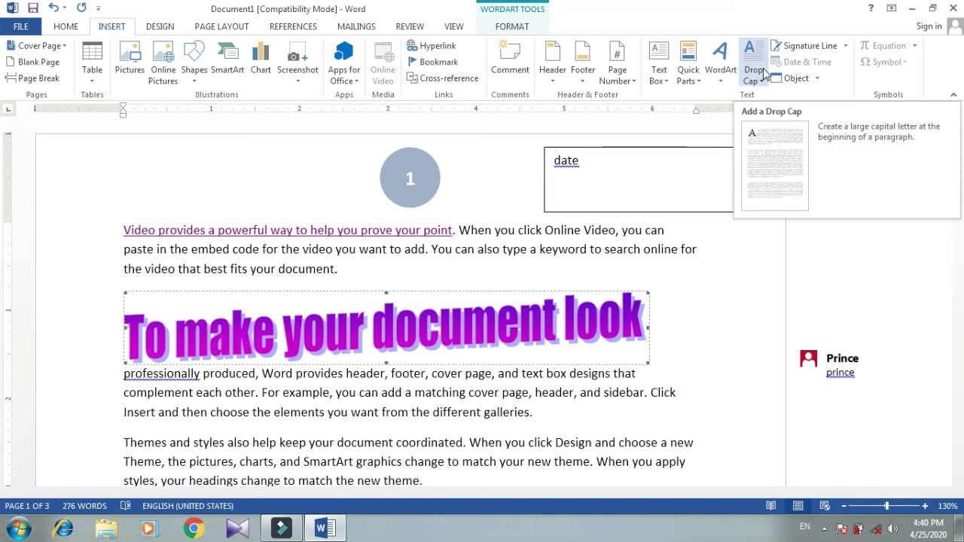
scroll(645, 37, "down", 1)
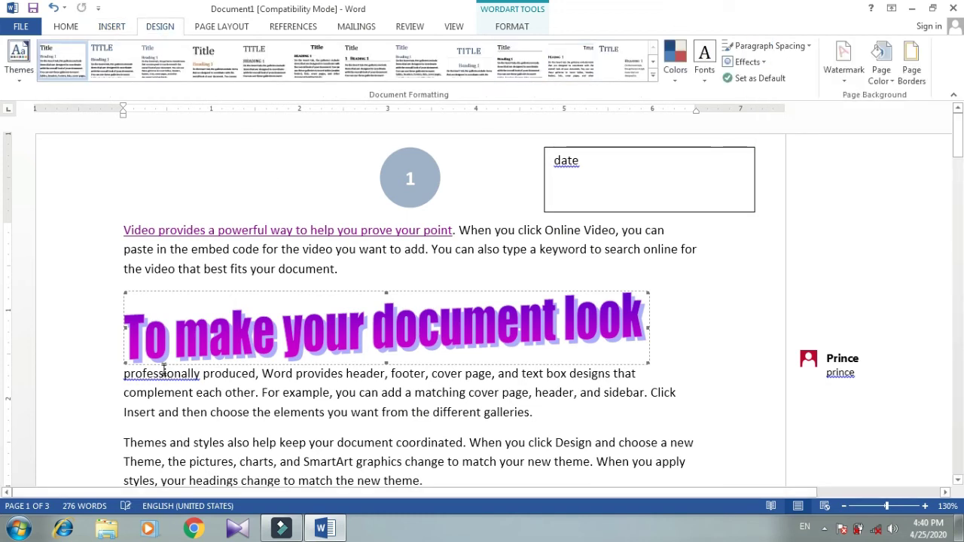
left_click(128, 443)
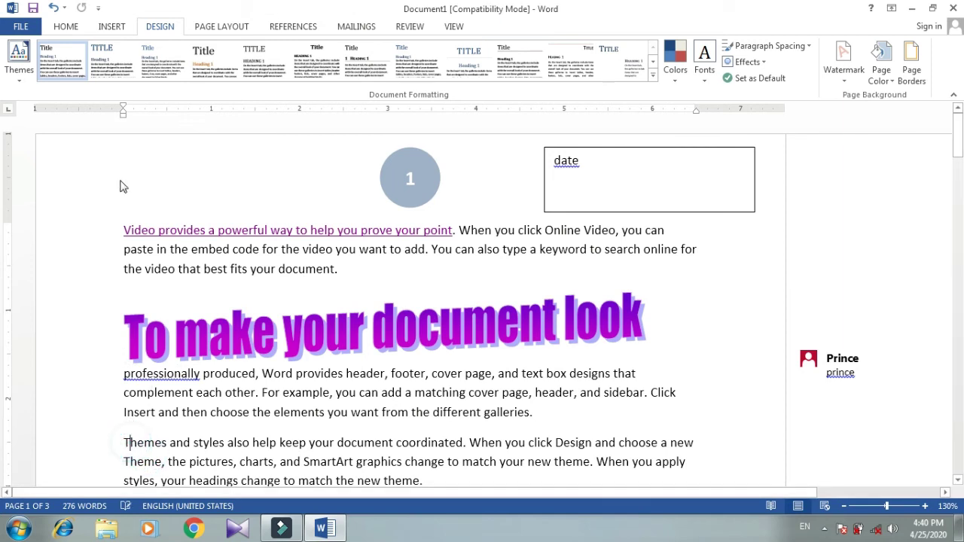
left_click(112, 27)
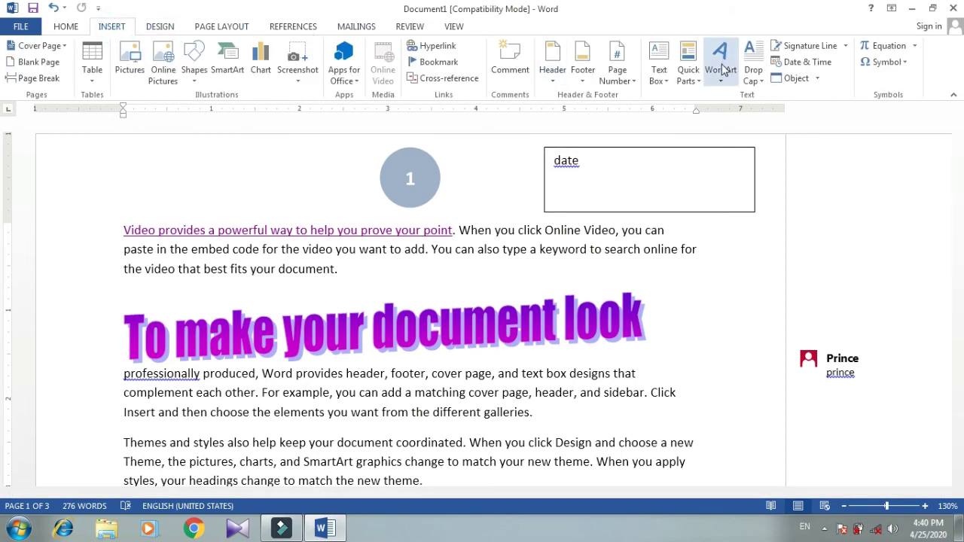
Give the Themes paragraph a dropped capital T spanning 2 lines.
left_click(750, 75)
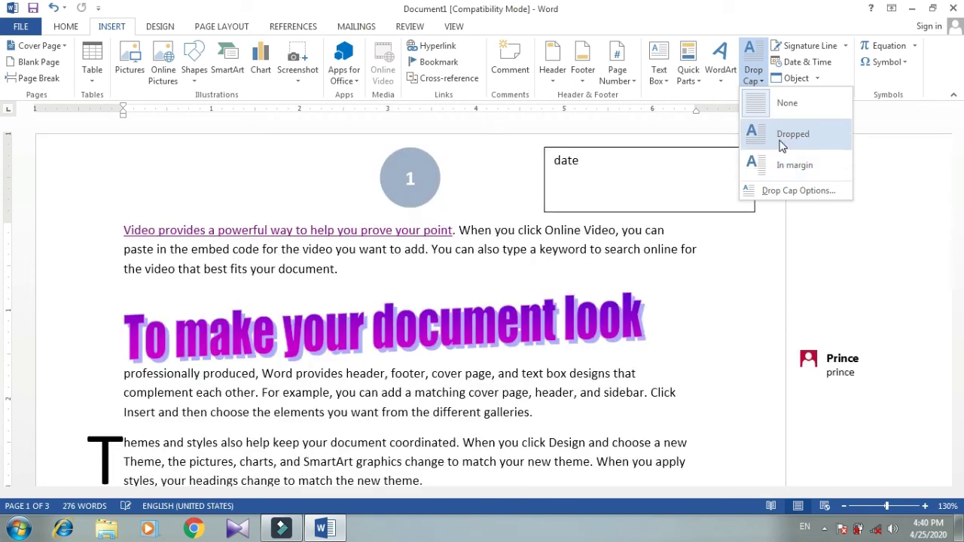
left_click(781, 146)
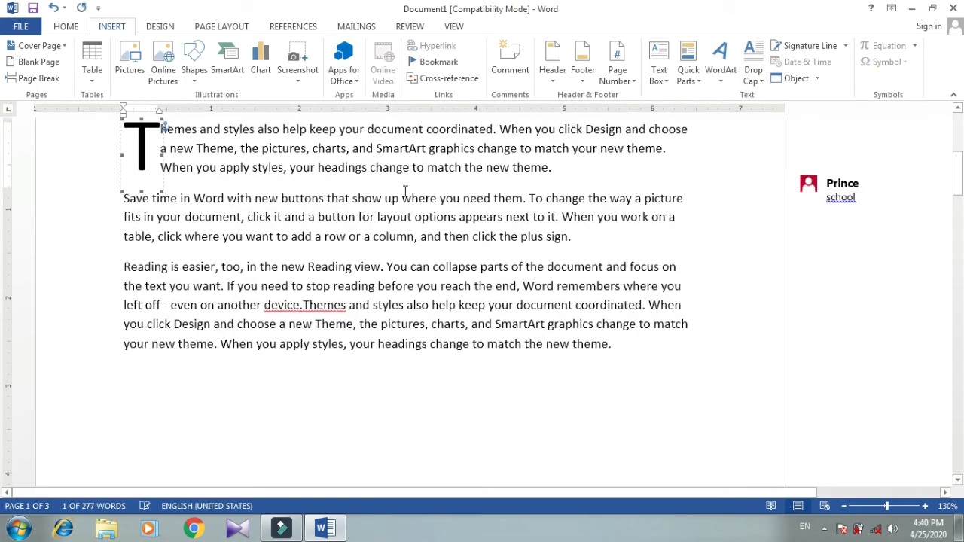
scroll(151, 151, "up", 1)
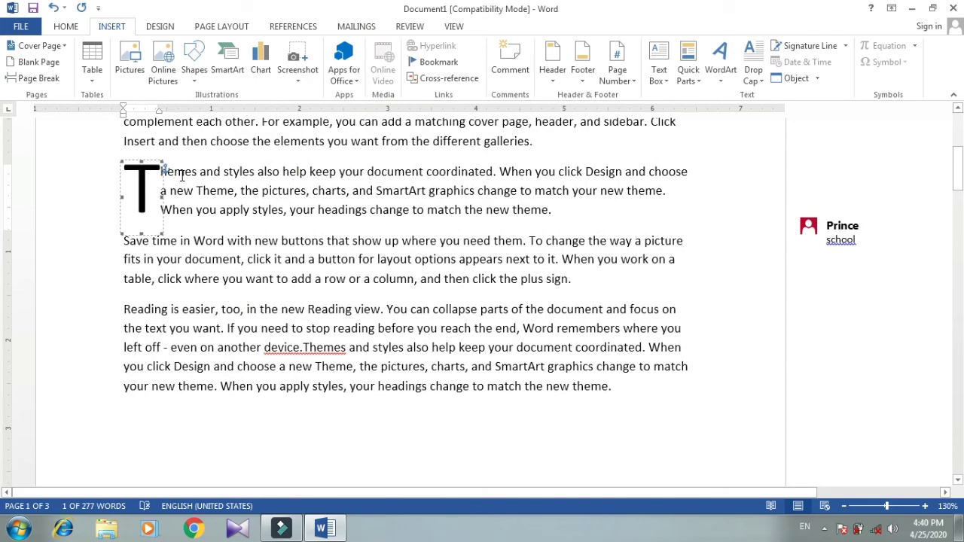
left_click(758, 75)
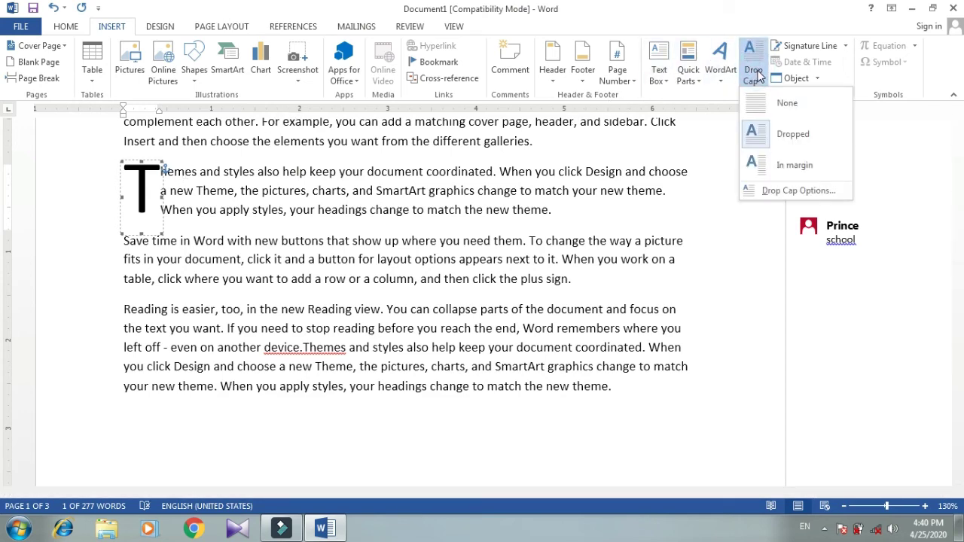
left_click(796, 190)
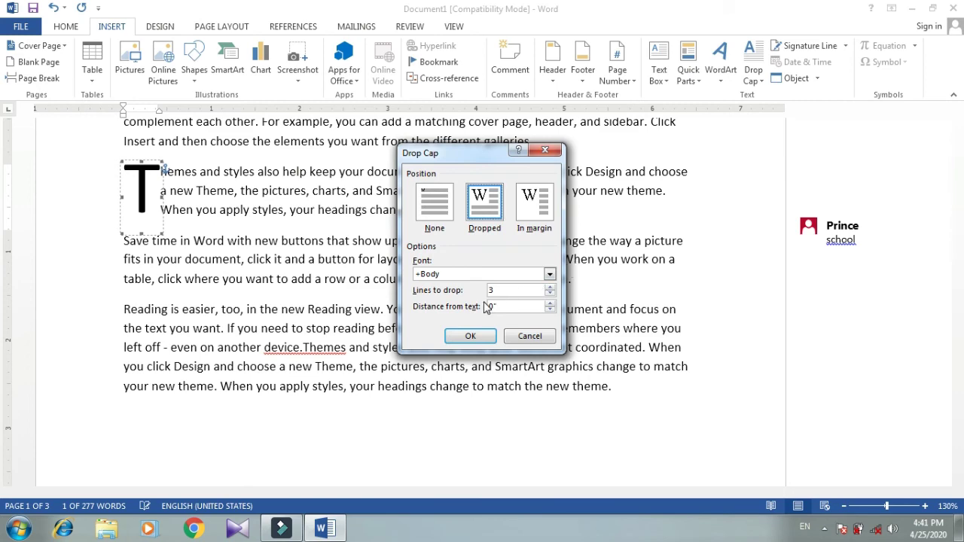
left_click(550, 295)
left_click(467, 339)
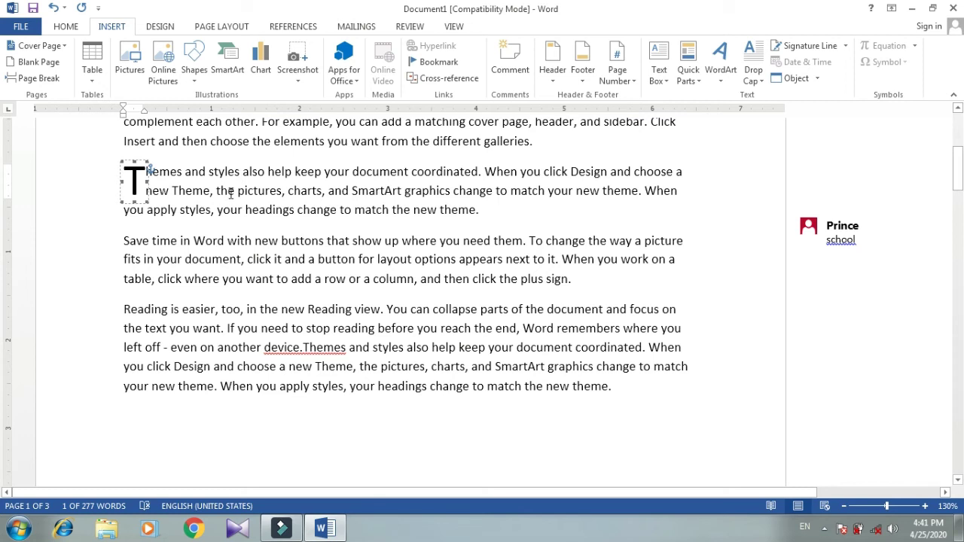
left_click(188, 417)
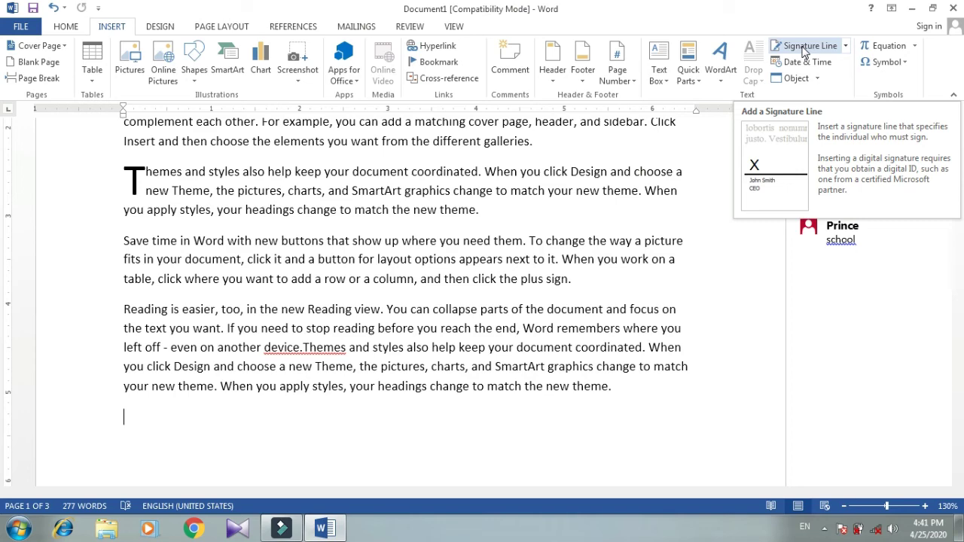
Insert a signature line with the suggested signer's name and the title 'ms word'.
left_click(803, 47)
type("sanjay")
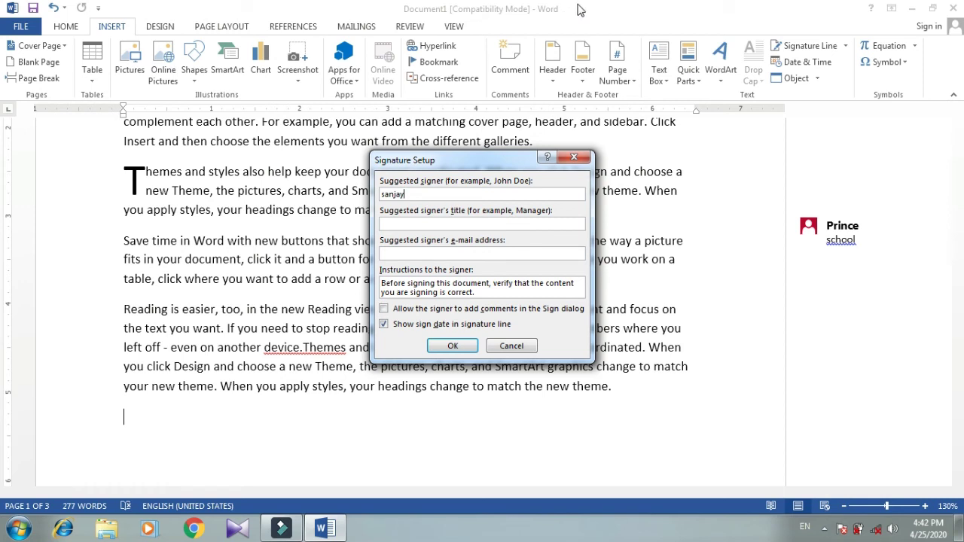
left_click(448, 224)
type("ms word")
left_click(447, 349)
scroll(316, 226, "down", 1)
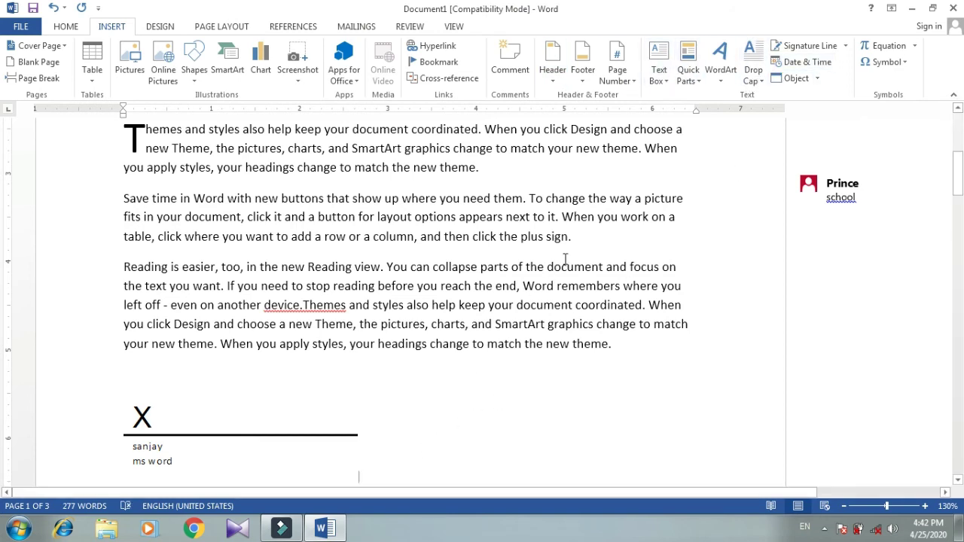
left_click(635, 360, "shift")
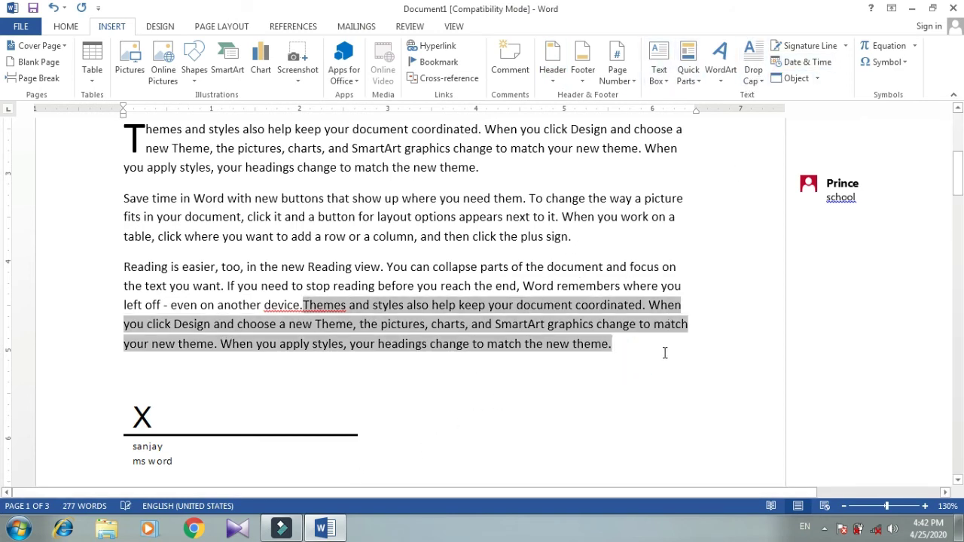
Insert the long-format date Saturday, April 25, 2020 below the signature line.
left_click(805, 63)
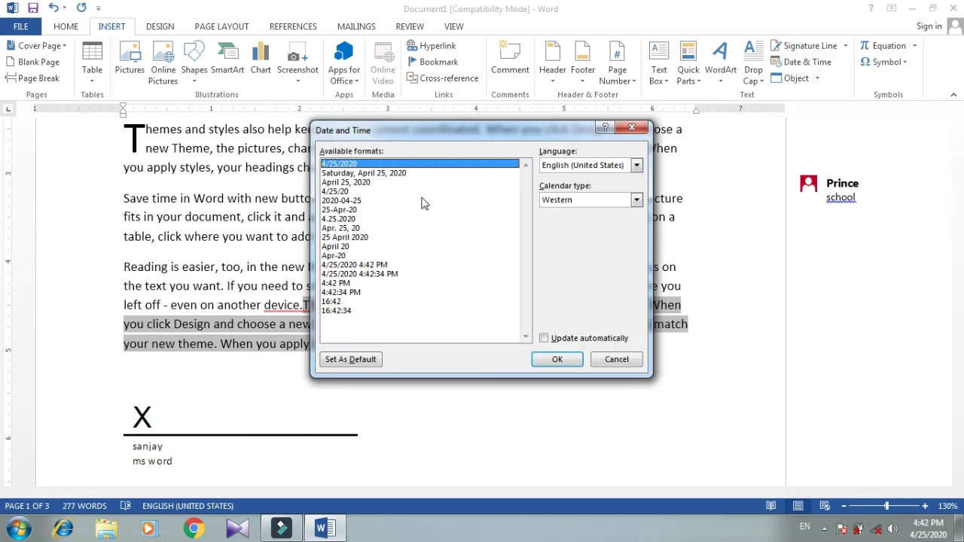
left_click(375, 174)
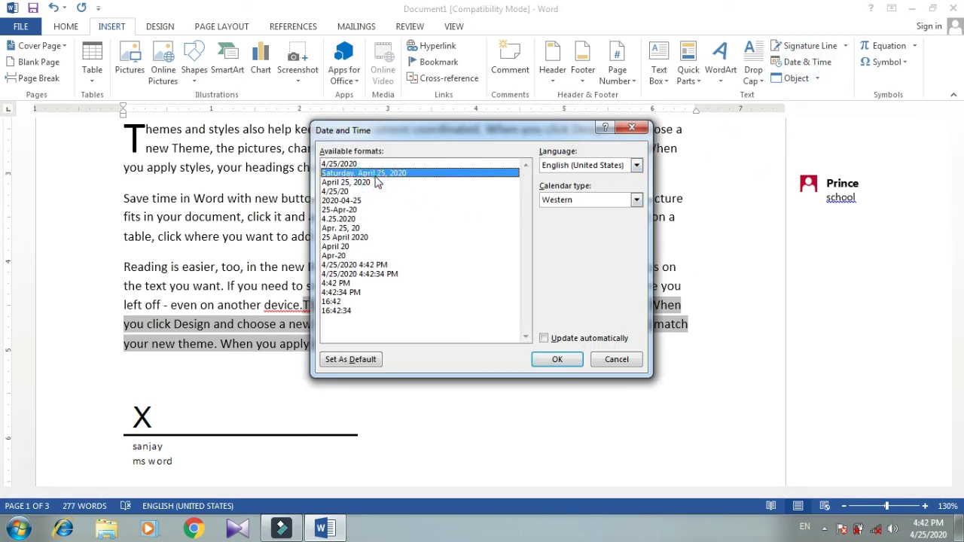
left_click(557, 360)
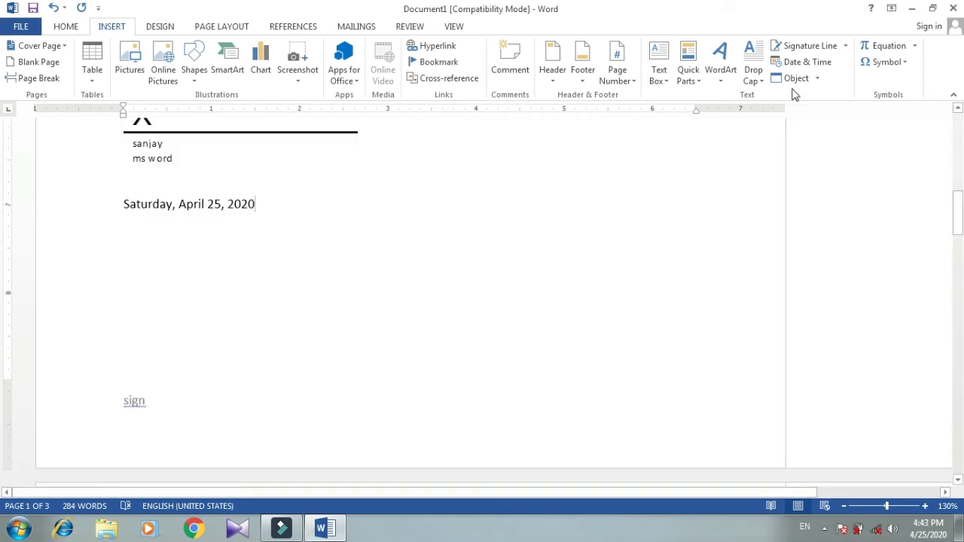
left_click(796, 78)
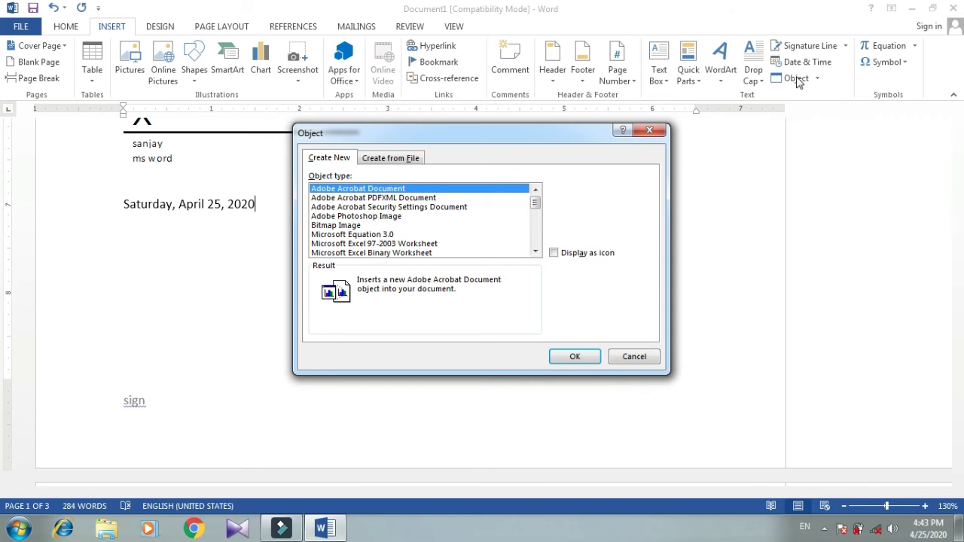
Embed a new blank Bitmap Image object so it opens for editing in Paint.
left_click(337, 226)
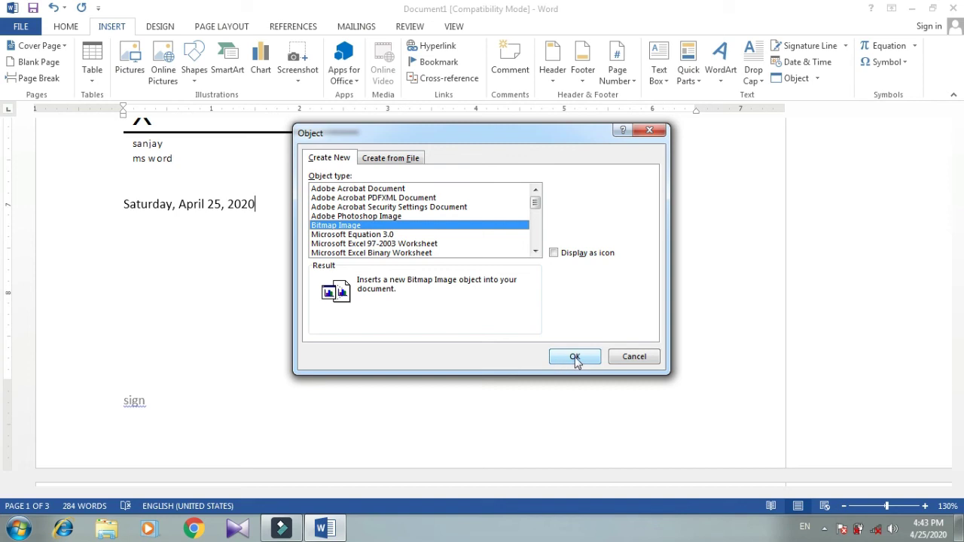
left_click(575, 358)
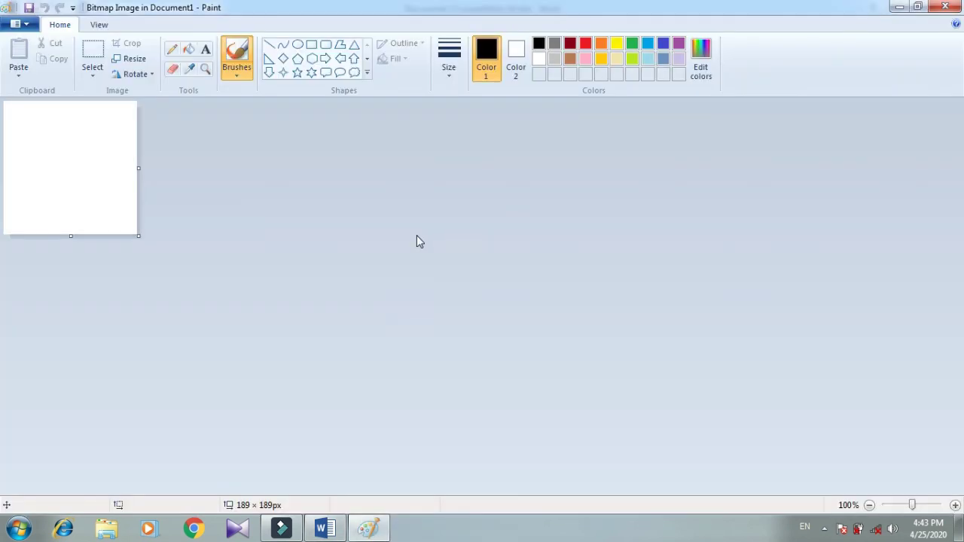
Fill the bitmap canvas yellow and draw a red circle on it.
left_click(189, 50)
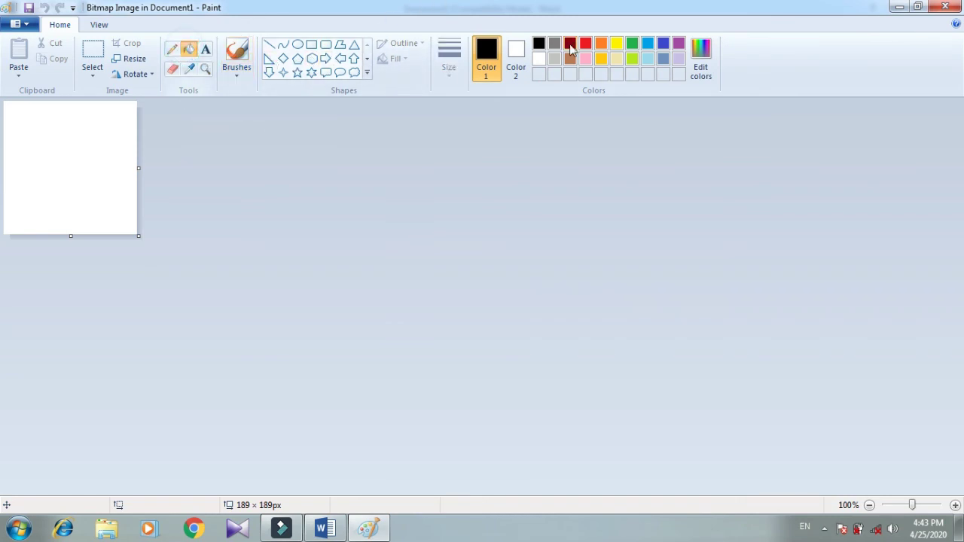
left_click(617, 43)
left_click(85, 153)
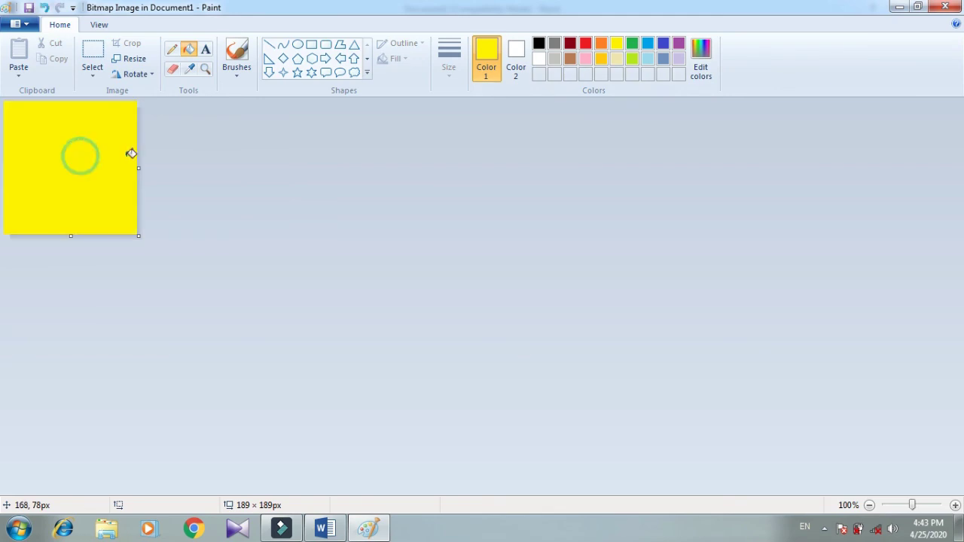
left_click(298, 44)
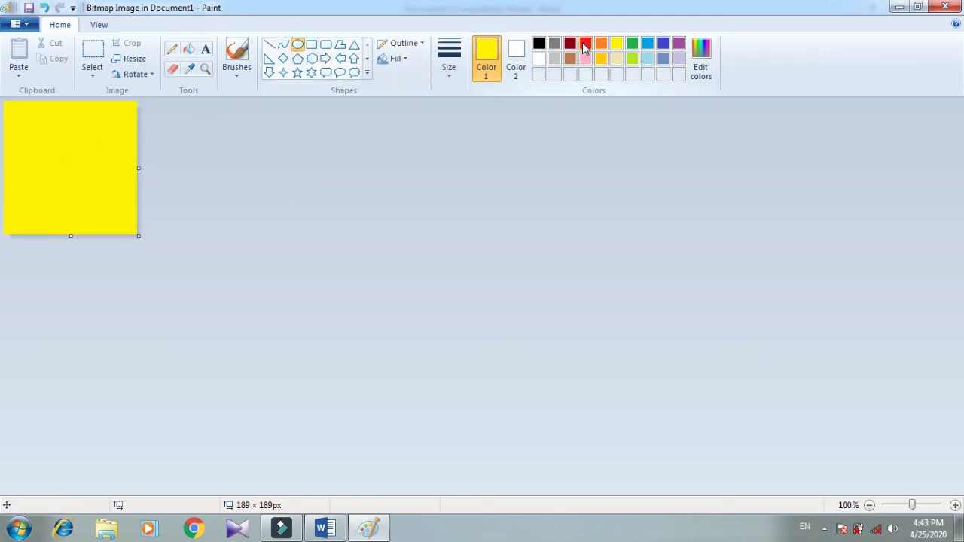
left_click(586, 43)
left_click_drag(28, 123, 103, 199)
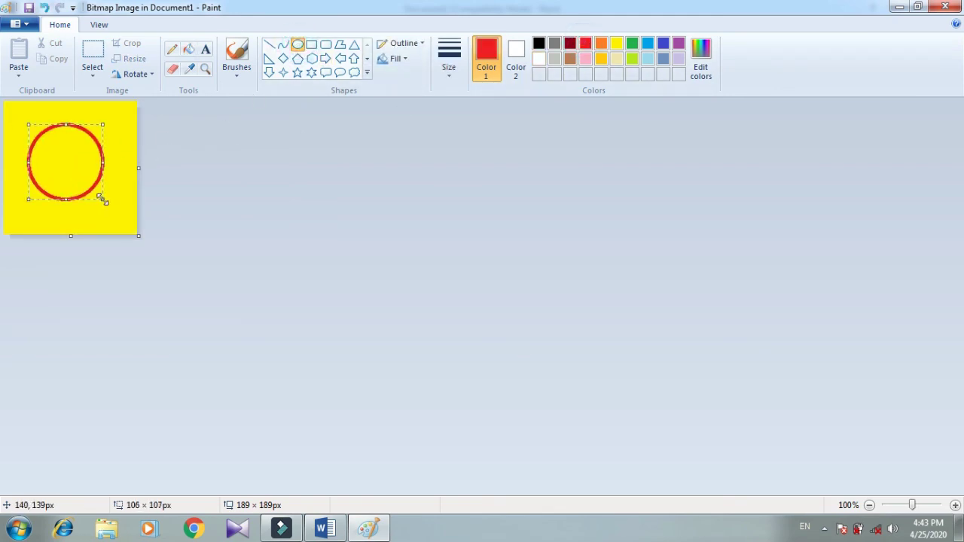
Fill the circle's inside grey and close Paint to return to Word.
left_click(189, 50)
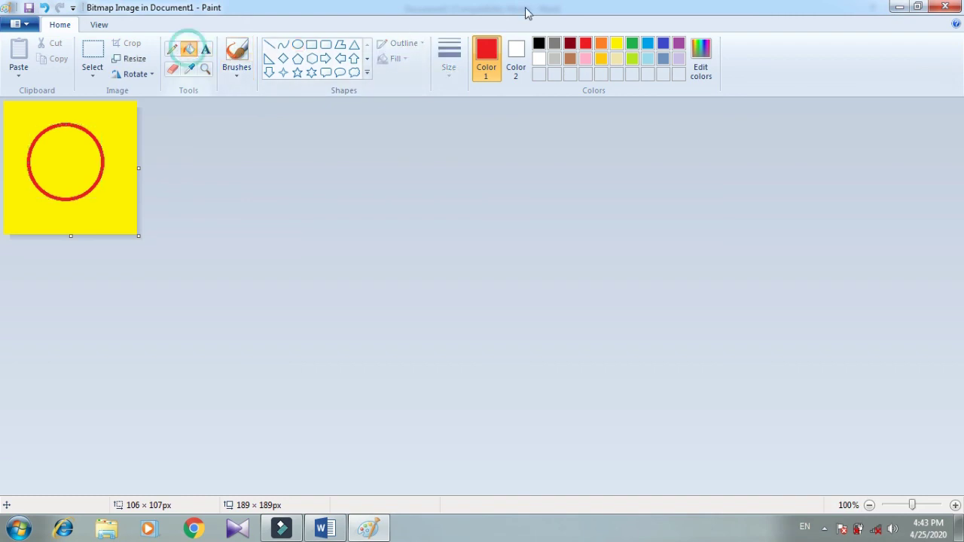
left_click(555, 43)
left_click(74, 143)
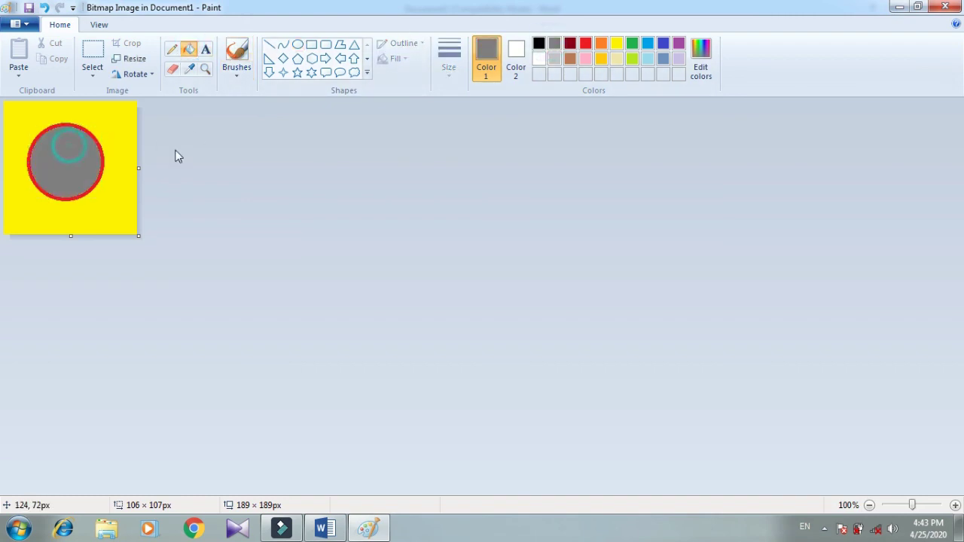
left_click(943, 7)
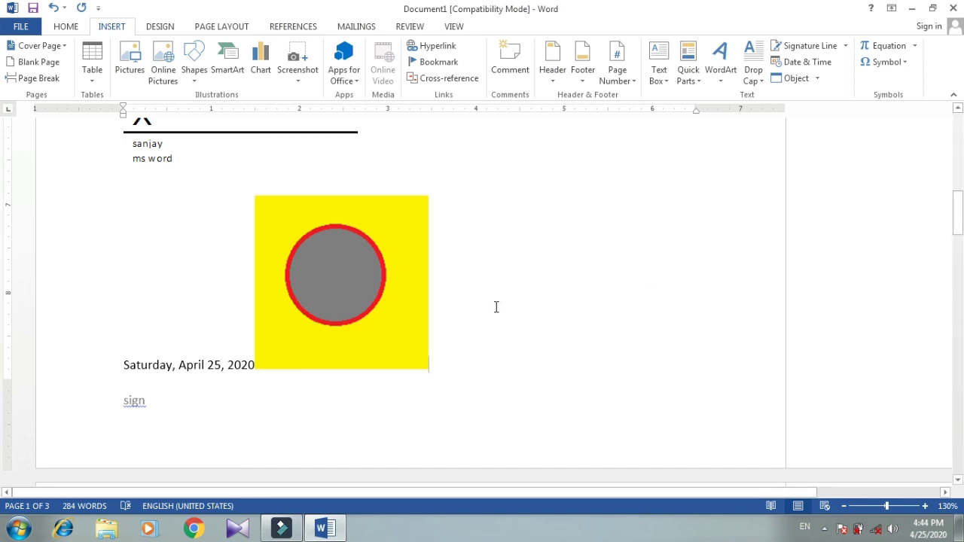
Browse the More Symbols font list without inserting anything, then add a blank equation after the date.
left_click(886, 61)
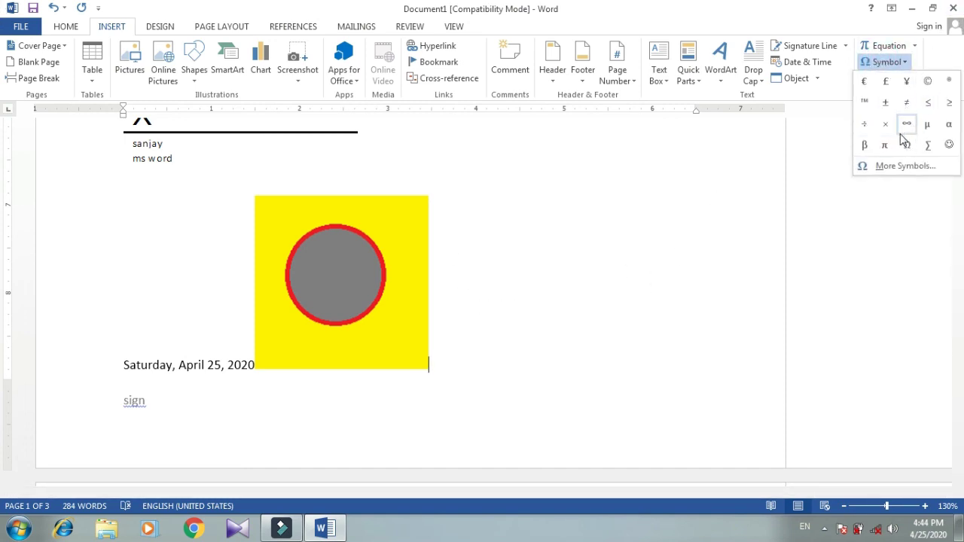
left_click(904, 166)
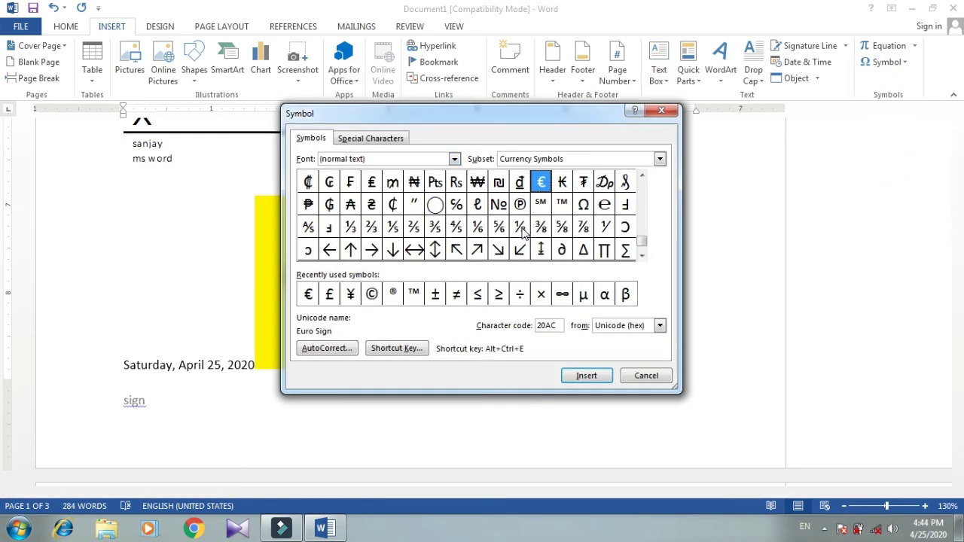
left_click(455, 160)
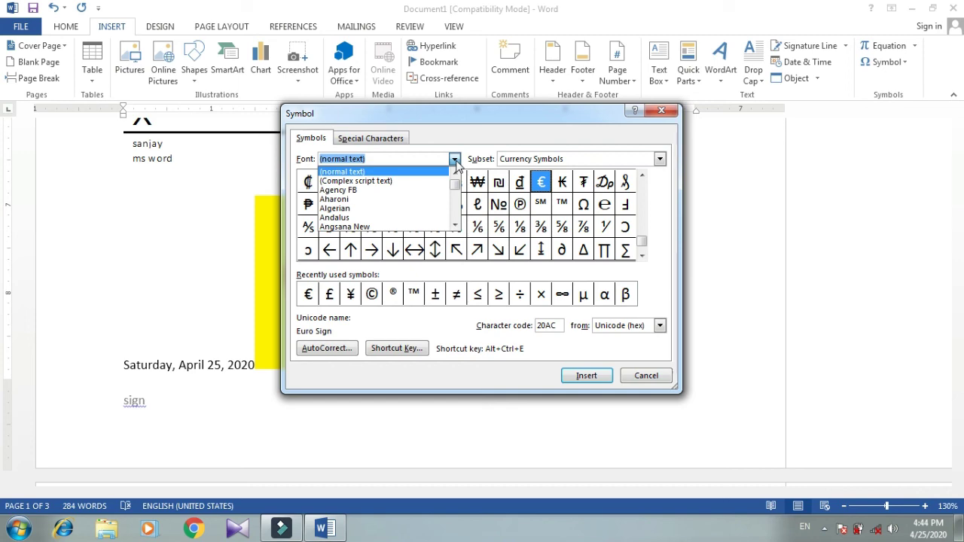
left_click(651, 376)
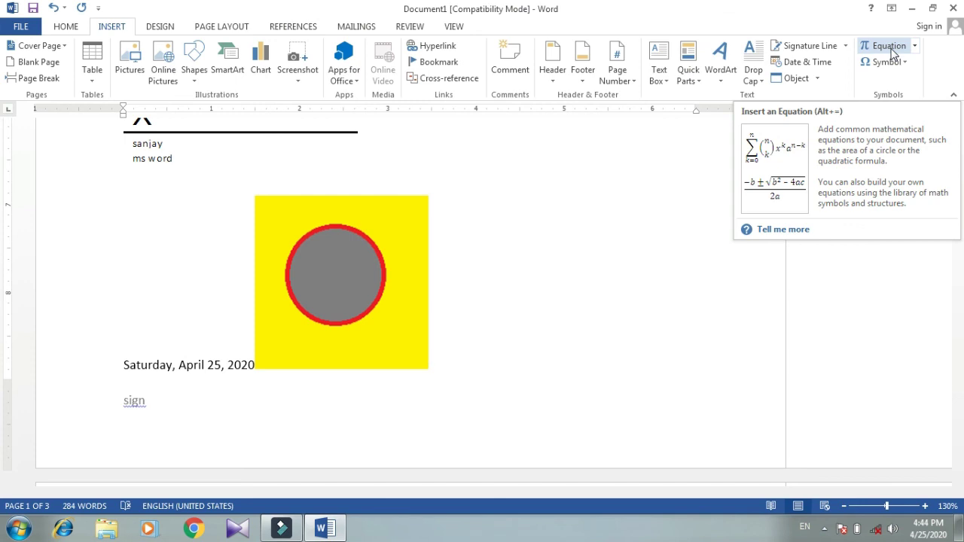
left_click(495, 345)
left_click(888, 47)
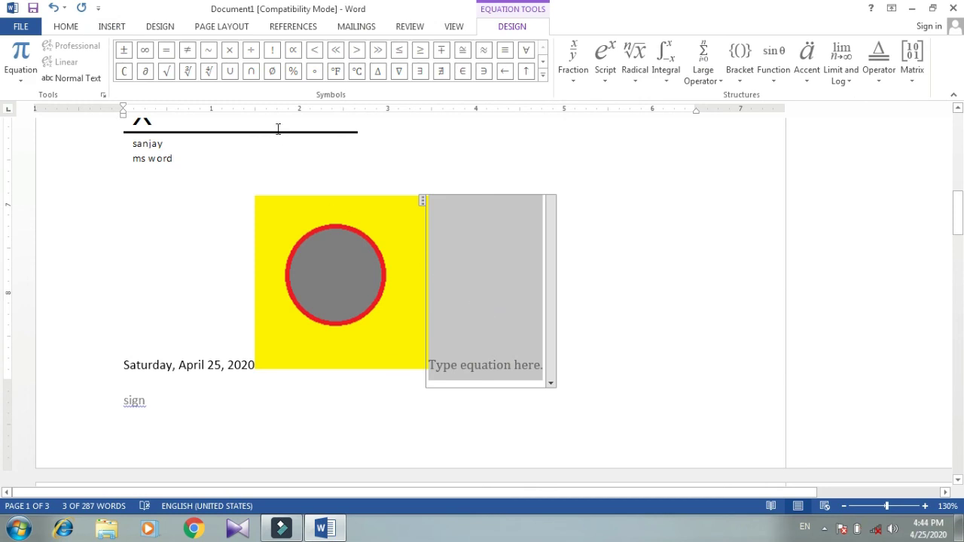
Build the equation '=' followed by a stacked fraction 1 over 2≠ beside the picture.
left_click(166, 50)
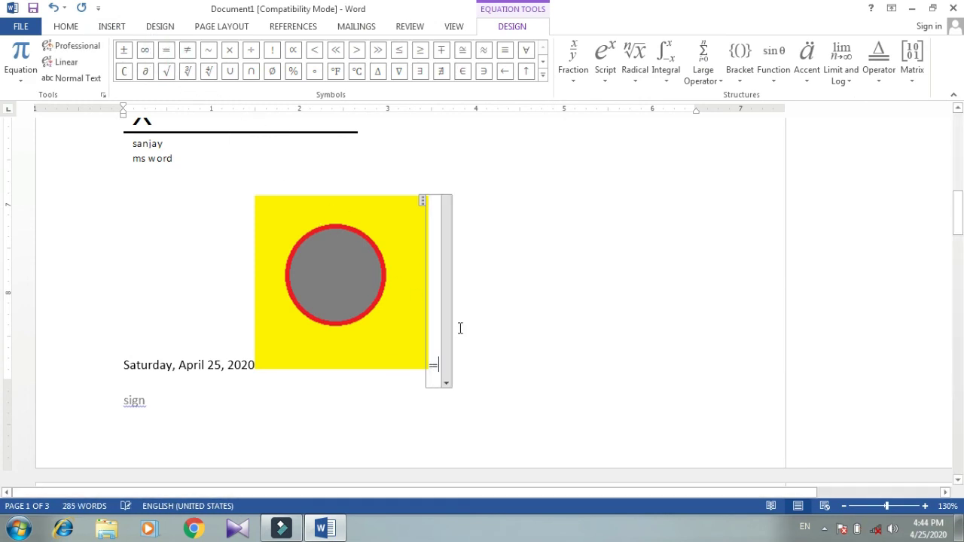
left_click(574, 73)
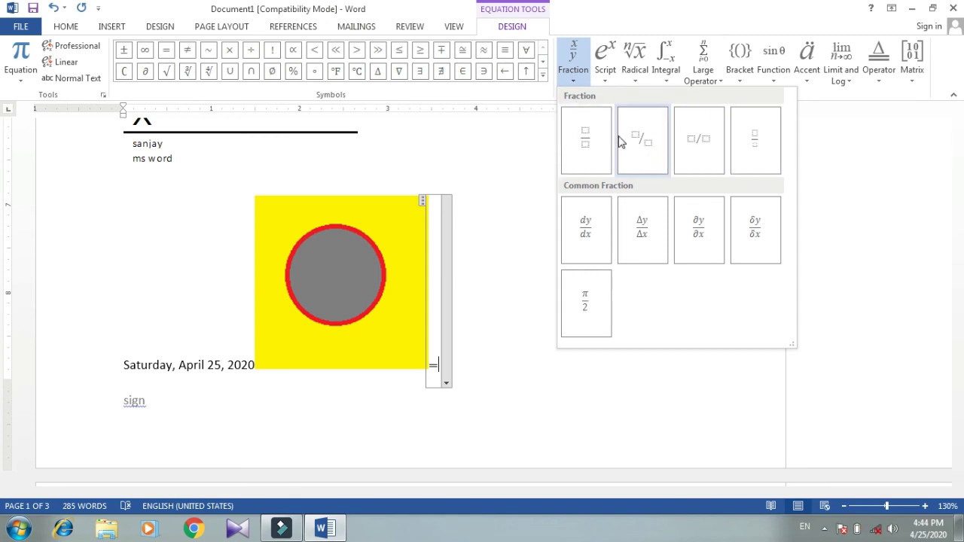
left_click(595, 145)
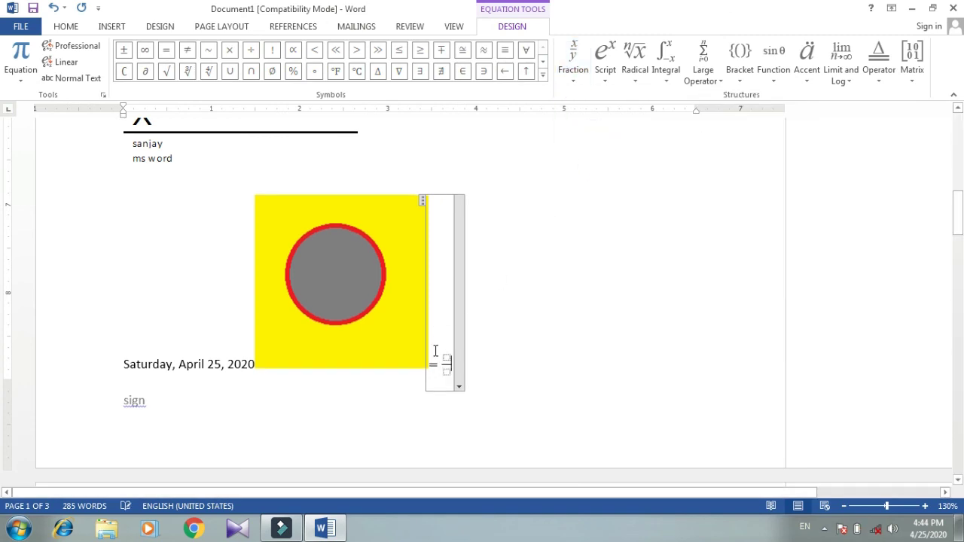
left_click(447, 361)
type("1")
left_click(448, 375)
type("2")
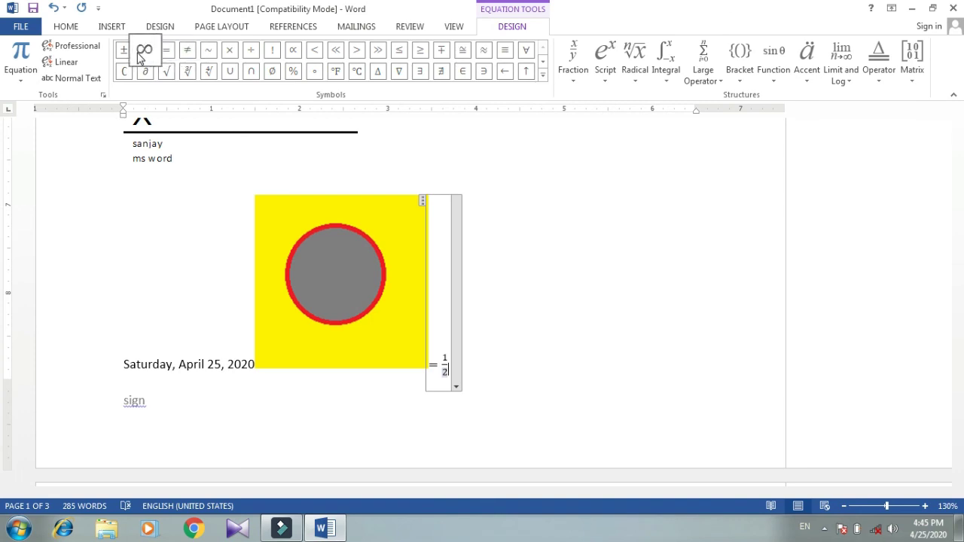
left_click(188, 58)
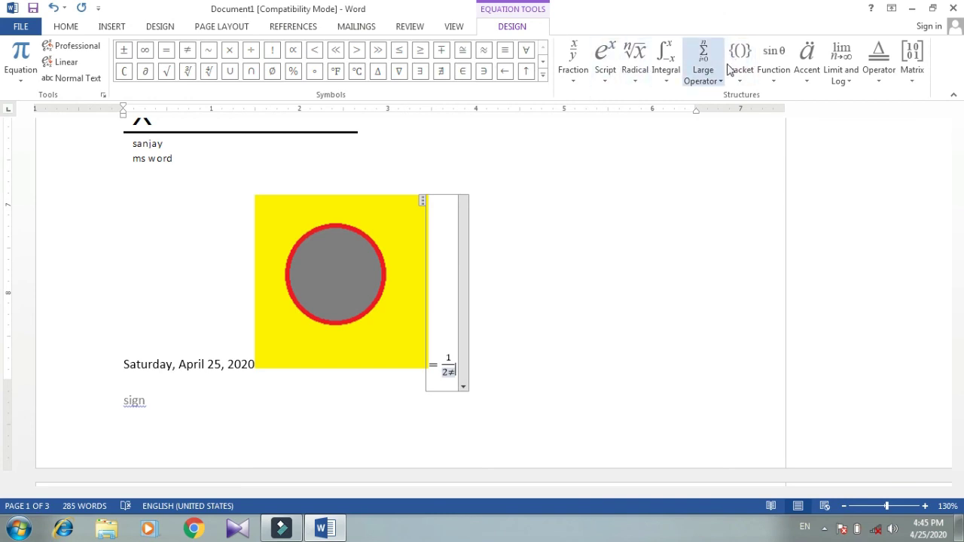
left_click(562, 356)
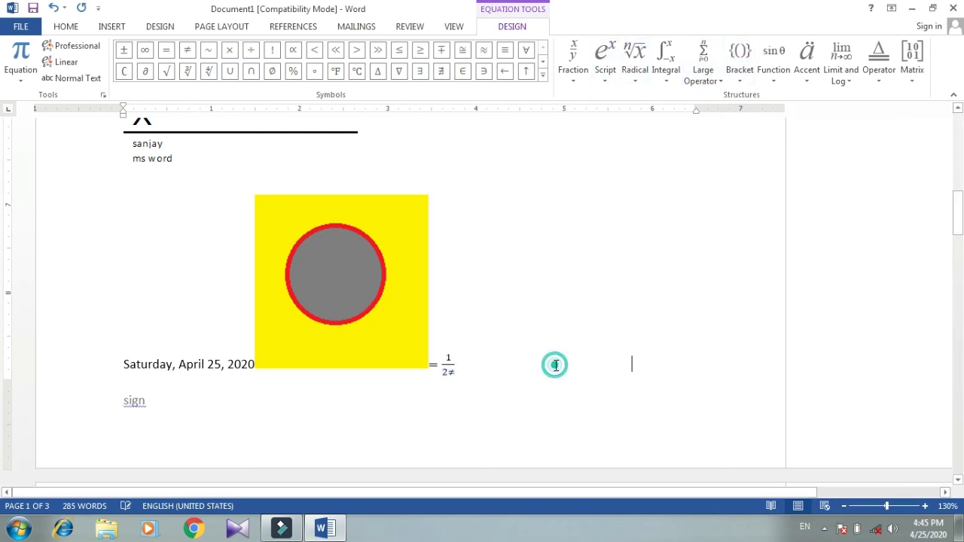
left_click(112, 26)
Insert the built-in Expansion of a Sum equation, (1 + x)ⁿ = 1 + nx/1! + ….
left_click(914, 47)
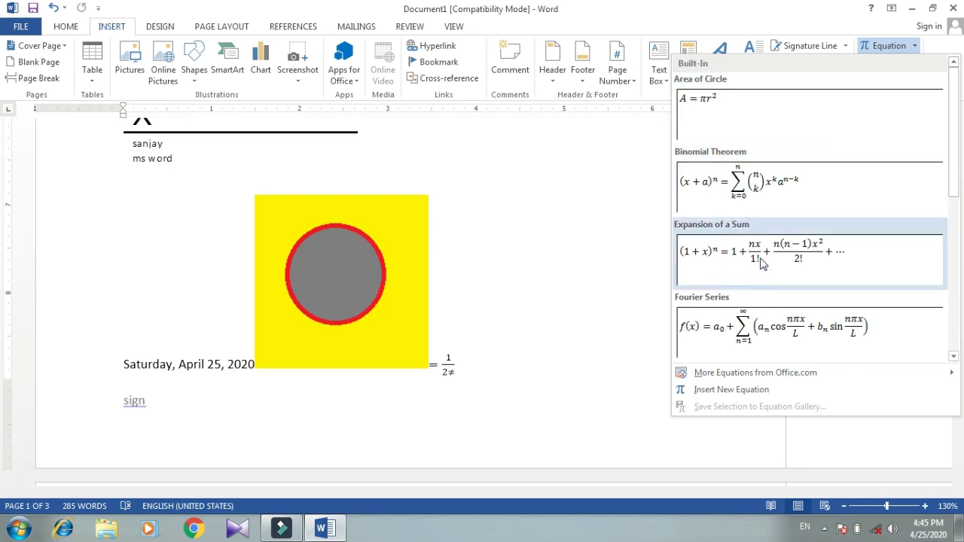
left_click(760, 262)
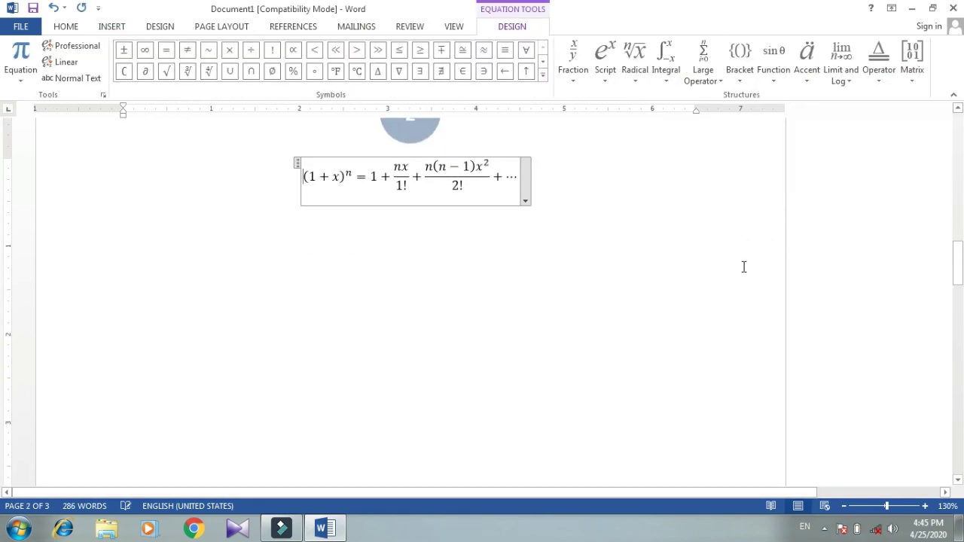